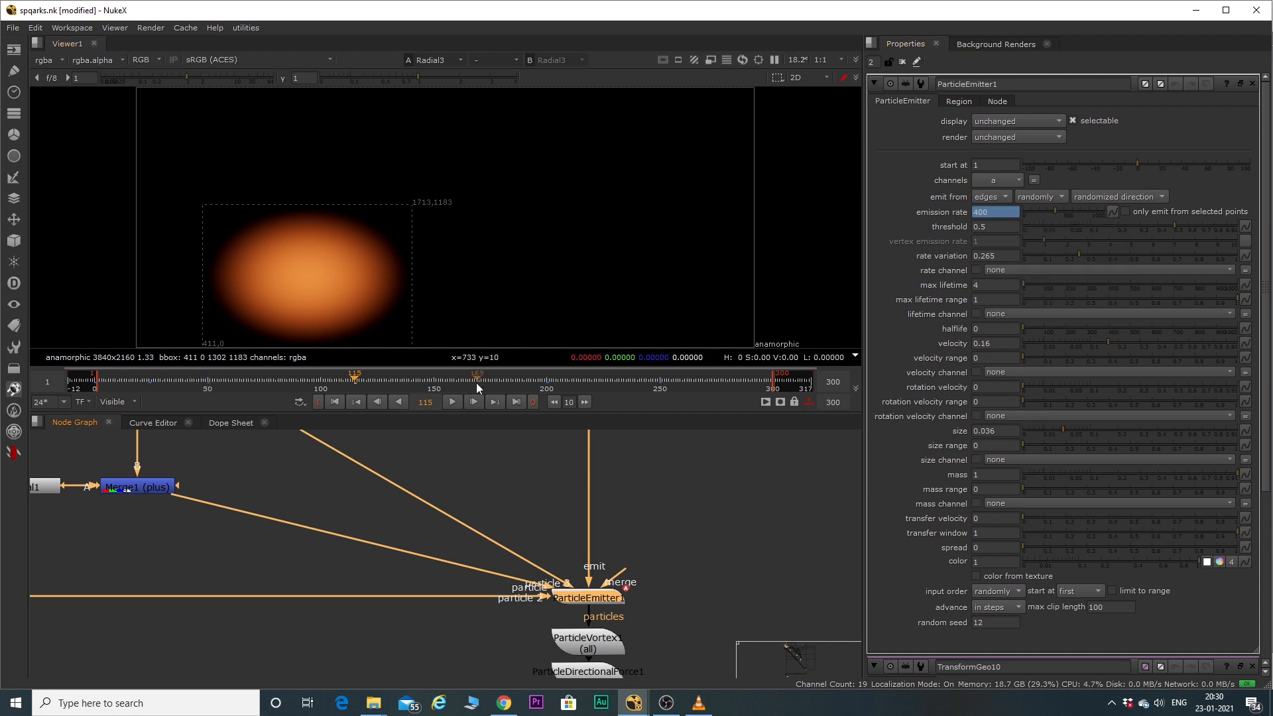
Scrub the timeline to frame 250 to check how ParticleEmitter1's emission rate is animated.
left_click(548, 385)
left_click(661, 383)
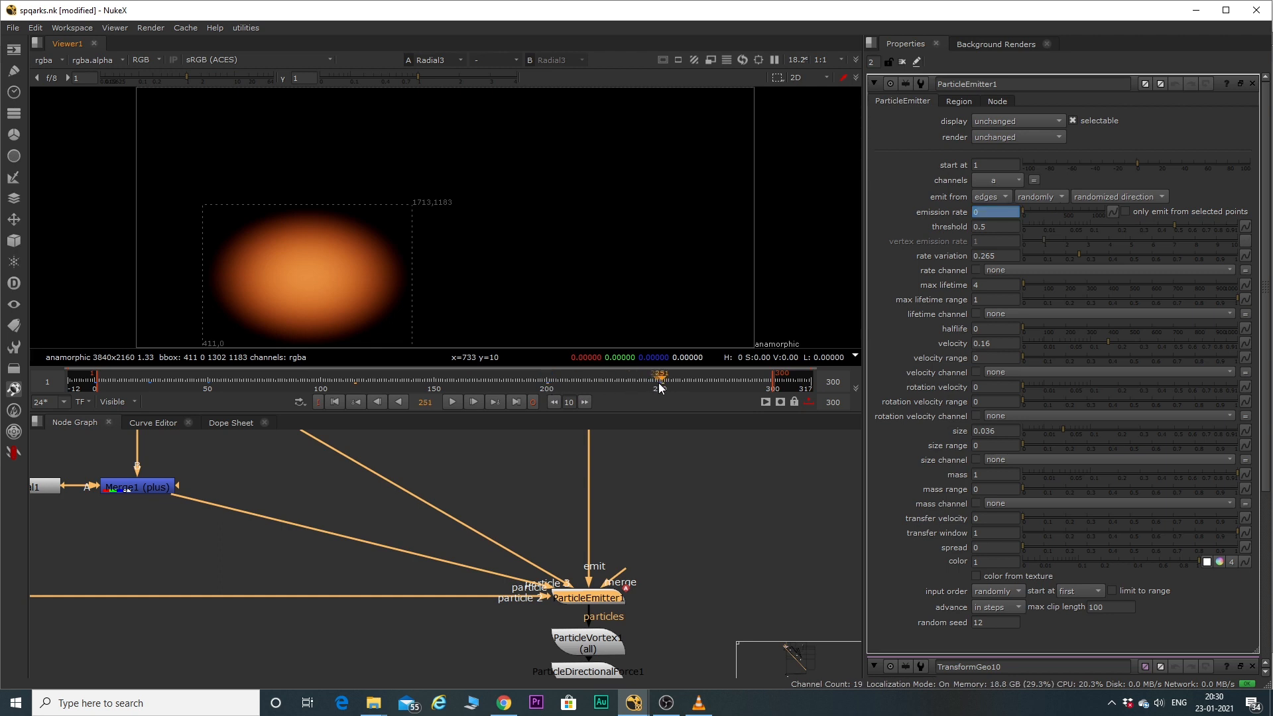
left_click(659, 384)
Find TransformGeo12 below the particle nodes, show it in the viewer and open its properties.
scroll(594, 555, "down", 4)
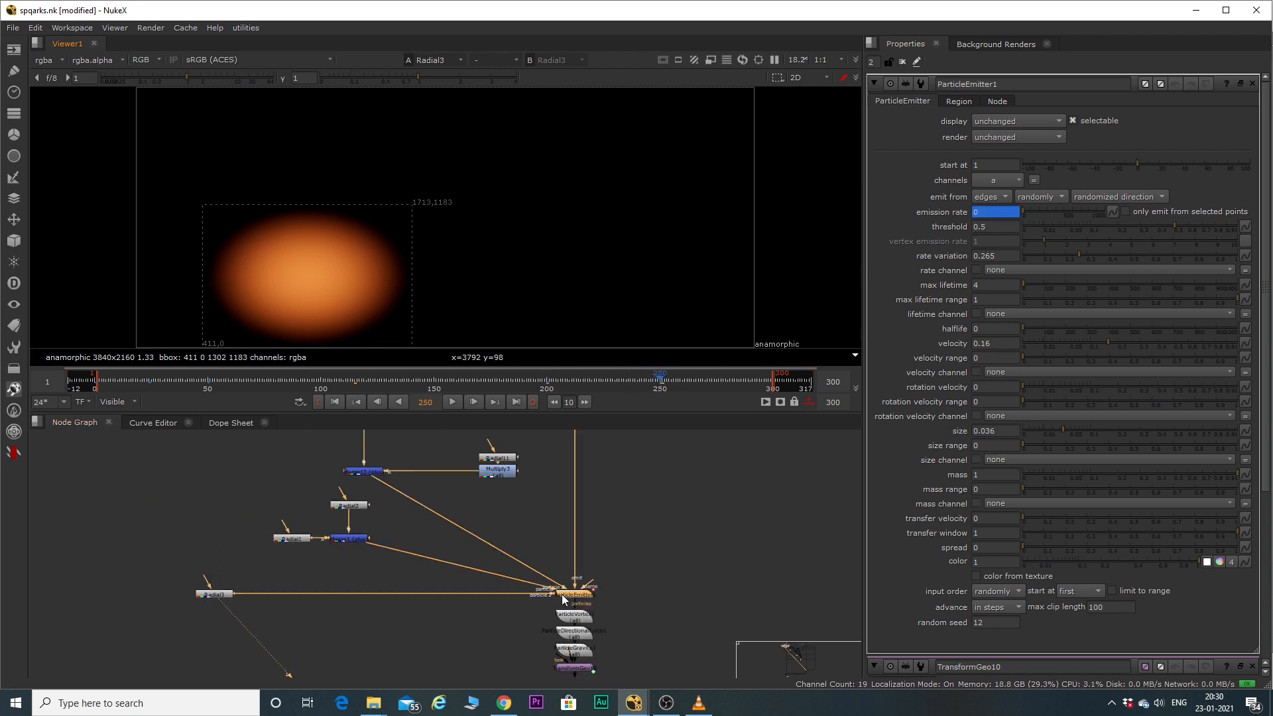
scroll(592, 558, "up", 4)
left_click(576, 576)
key("1")
left_click(621, 582)
middle_click_drag(621, 582, 627, 543)
left_click(564, 570)
key("1")
scroll(588, 601, "up", 3)
double_click(554, 521)
key("1")
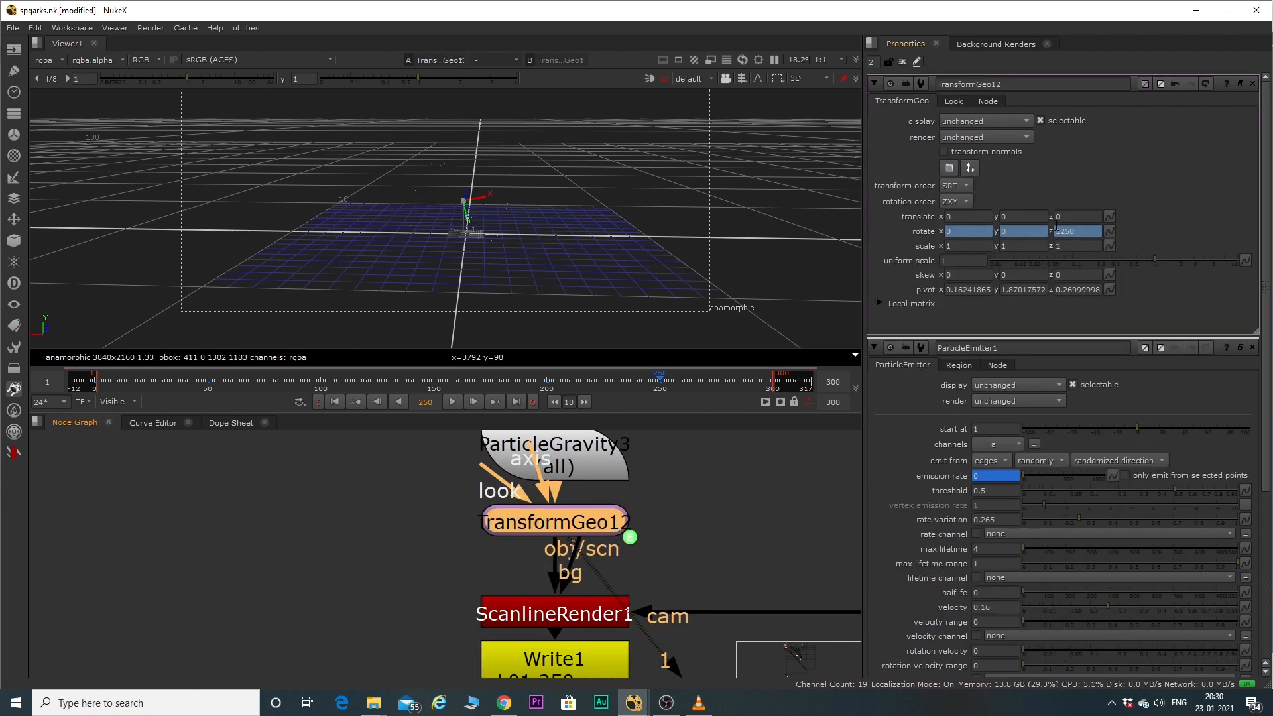
Examine the expression on TransformGeo12's Z rotation and close it without changes.
right_click(1061, 232)
left_click(1096, 318)
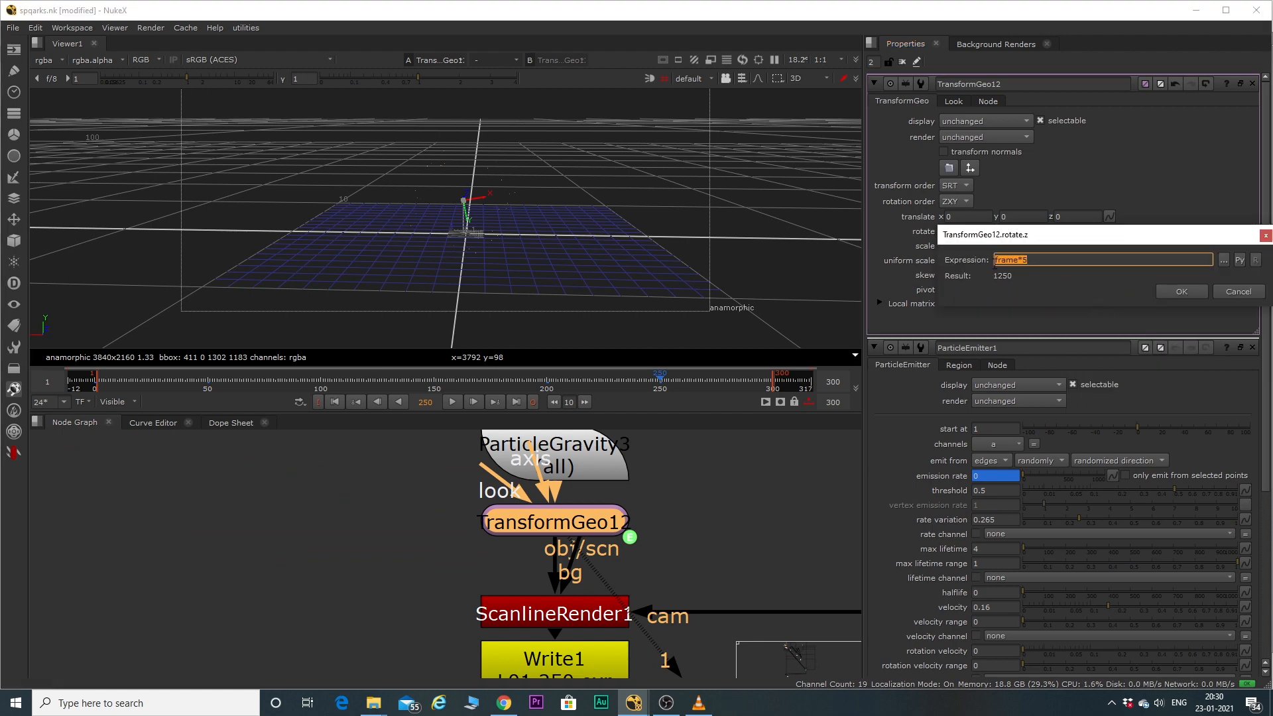
left_click(1237, 292)
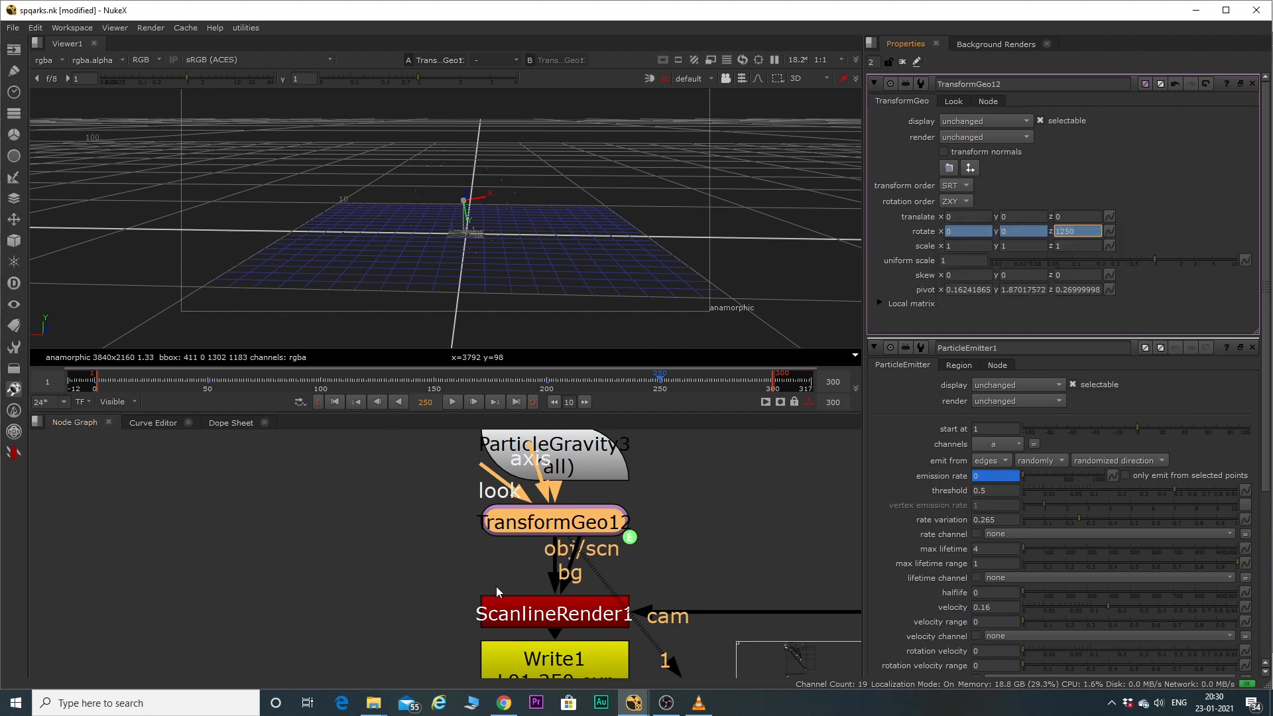
Show the Read3 render in a maximized viewer and play it from the start of the timeline.
scroll(502, 583, "down", 3)
middle_click_drag(440, 594, 475, 496)
left_click(529, 583)
key("1")
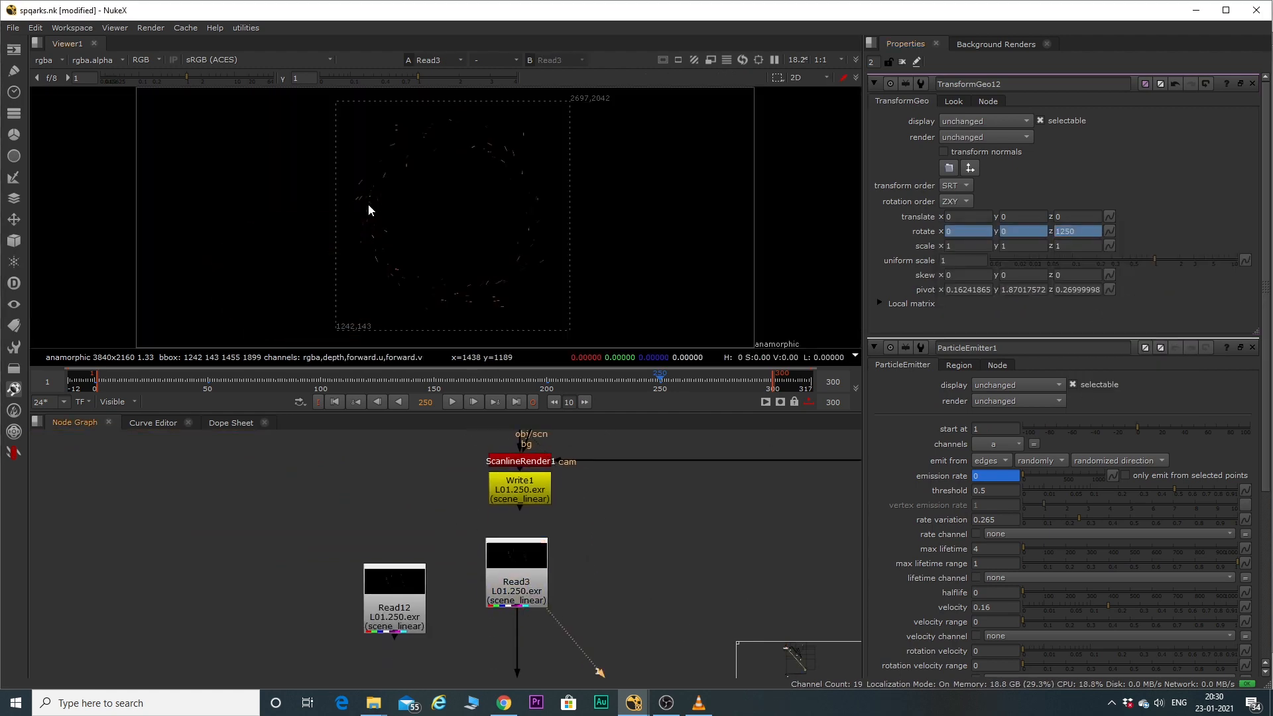
key("space")
left_click(185, 646)
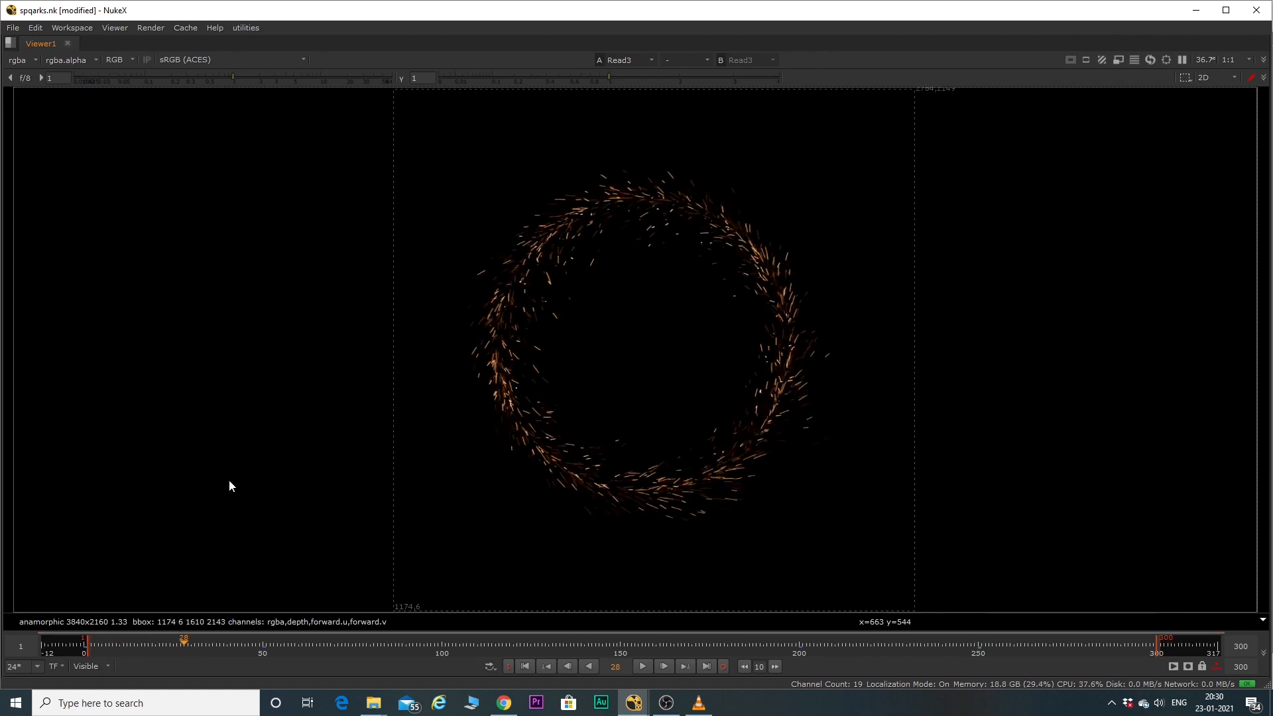
left_click(89, 654)
key("l")
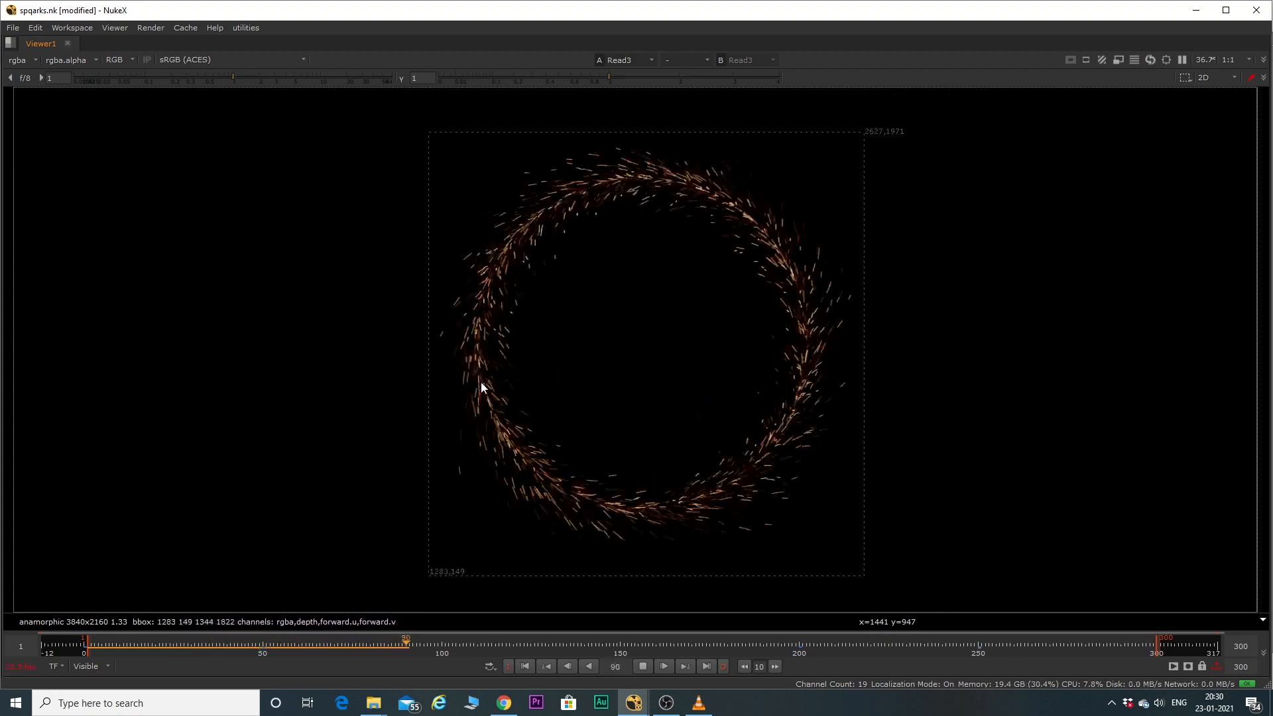
key("k")
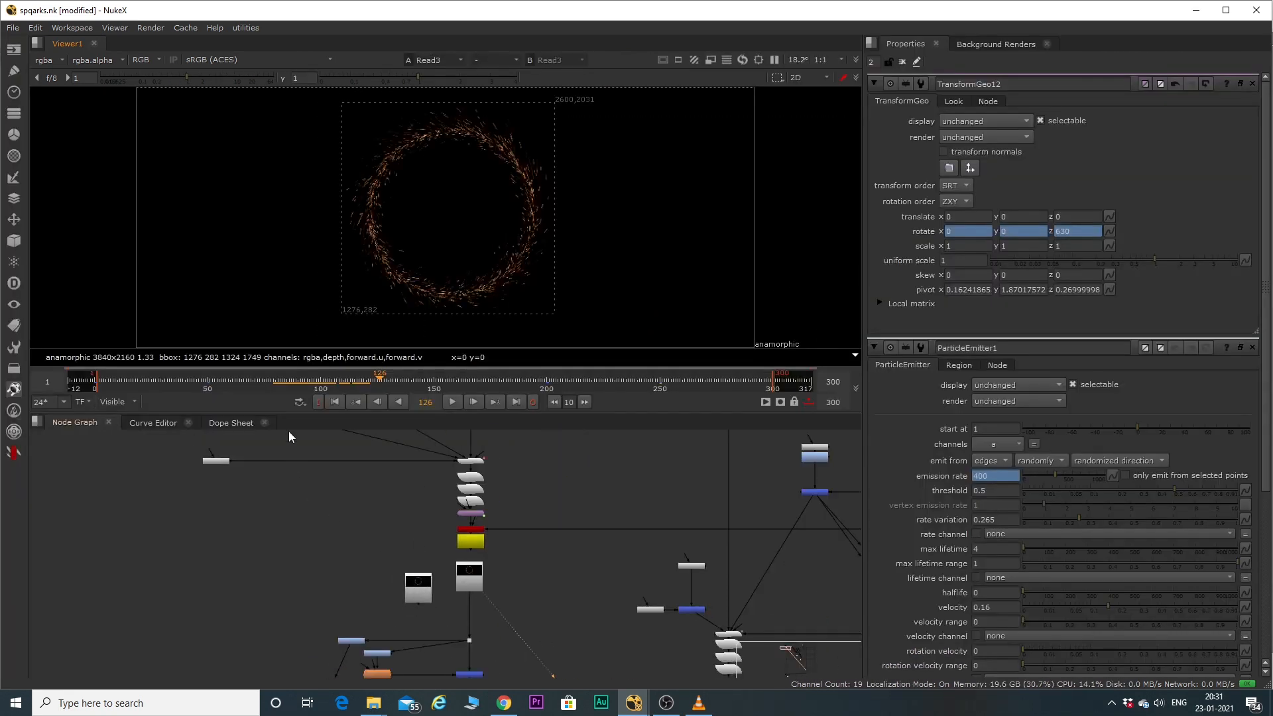
Show Merge7, which adds the glow to the first spark layer, and play it back in the viewer.
scroll(391, 584, "up", 5)
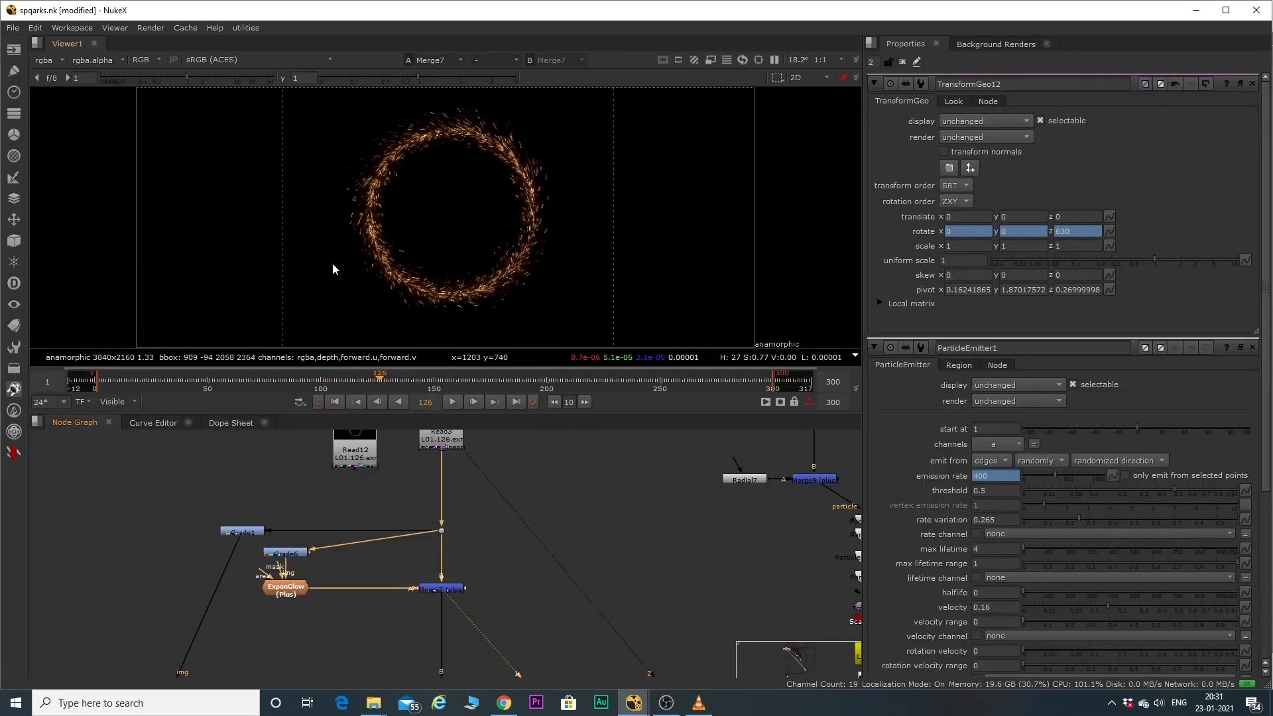
left_click(438, 589)
key("1")
scroll(475, 157, "up", 3)
key("l")
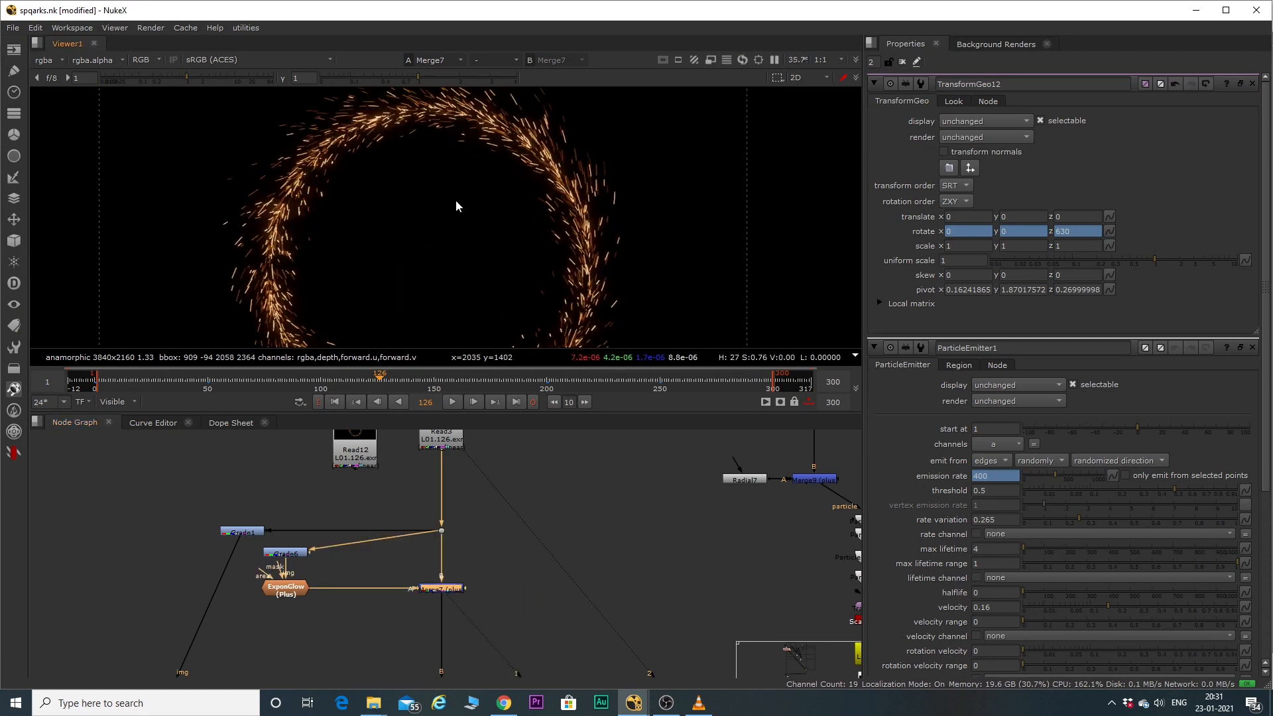
scroll(454, 192, "down", 3)
scroll(439, 171, "up", 2)
scroll(320, 197, "down", 1)
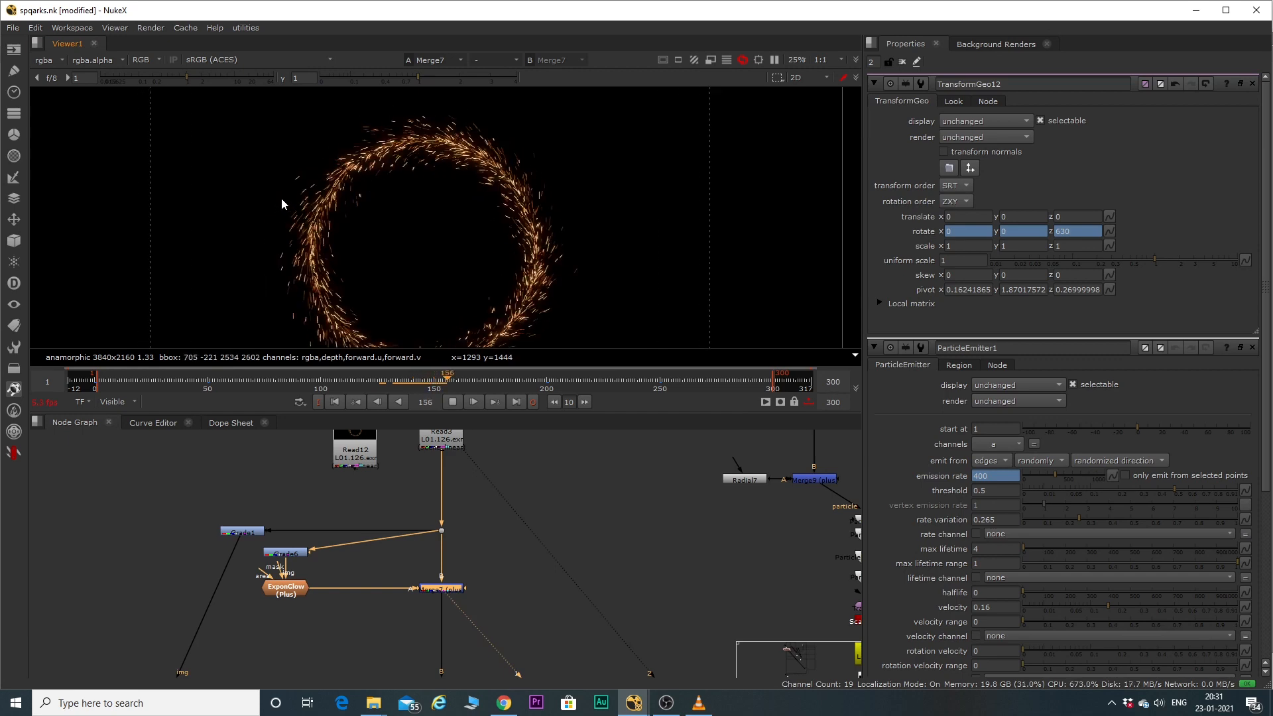
scroll(441, 563, "down", 5)
scroll(545, 492, "up", 3)
Open ScanlineRender1's multisample settings to examine its samples and shutter.
middle_click_drag(590, 608, 452, 616)
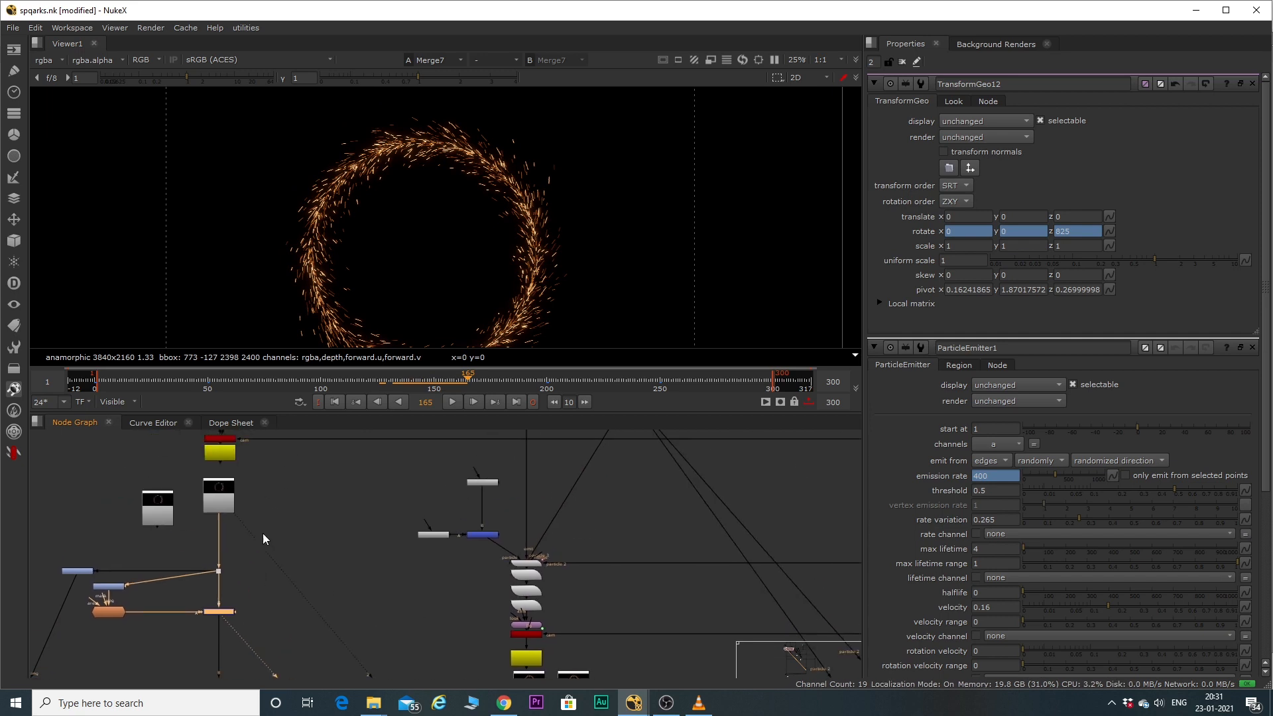
middle_click_drag(222, 512, 248, 563)
scroll(247, 522, "up", 4)
double_click(260, 455)
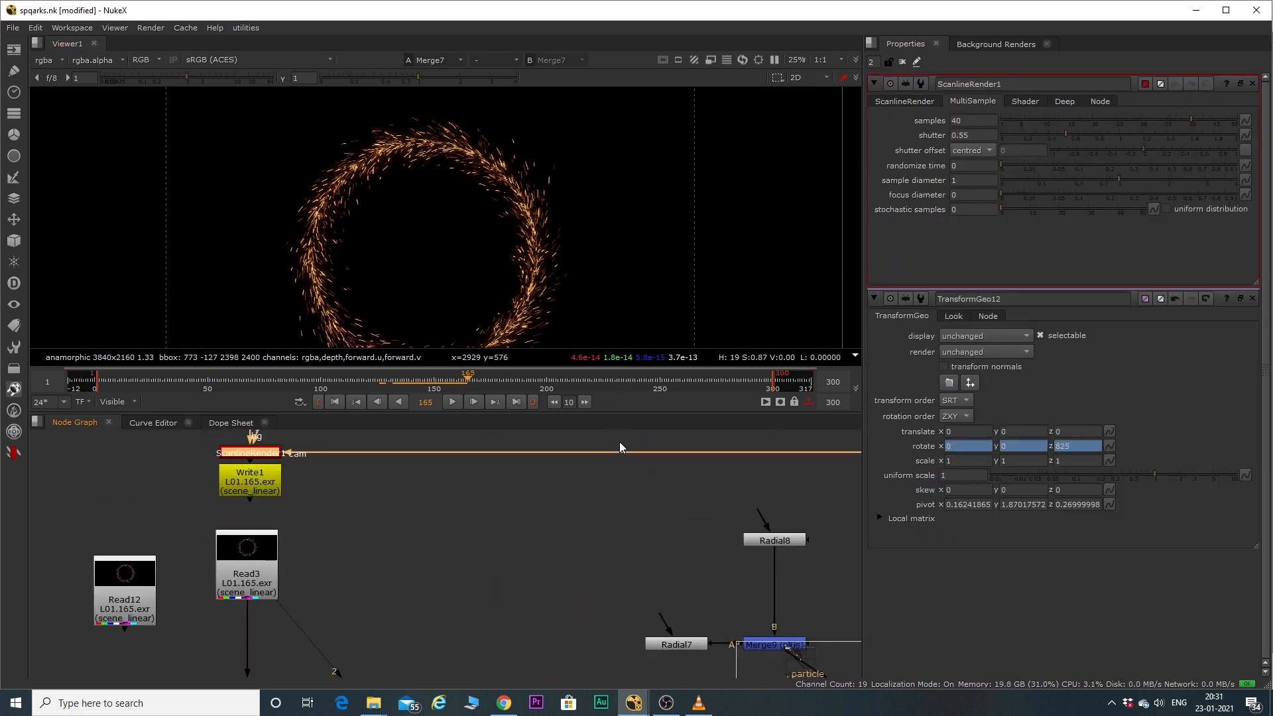
Open ScanlineRender6's multisample settings to compare its shutter with that of ScanlineRender1.
scroll(424, 504, "down", 5)
middle_click_drag(420, 502, 401, 443)
scroll(590, 591, "up", 7)
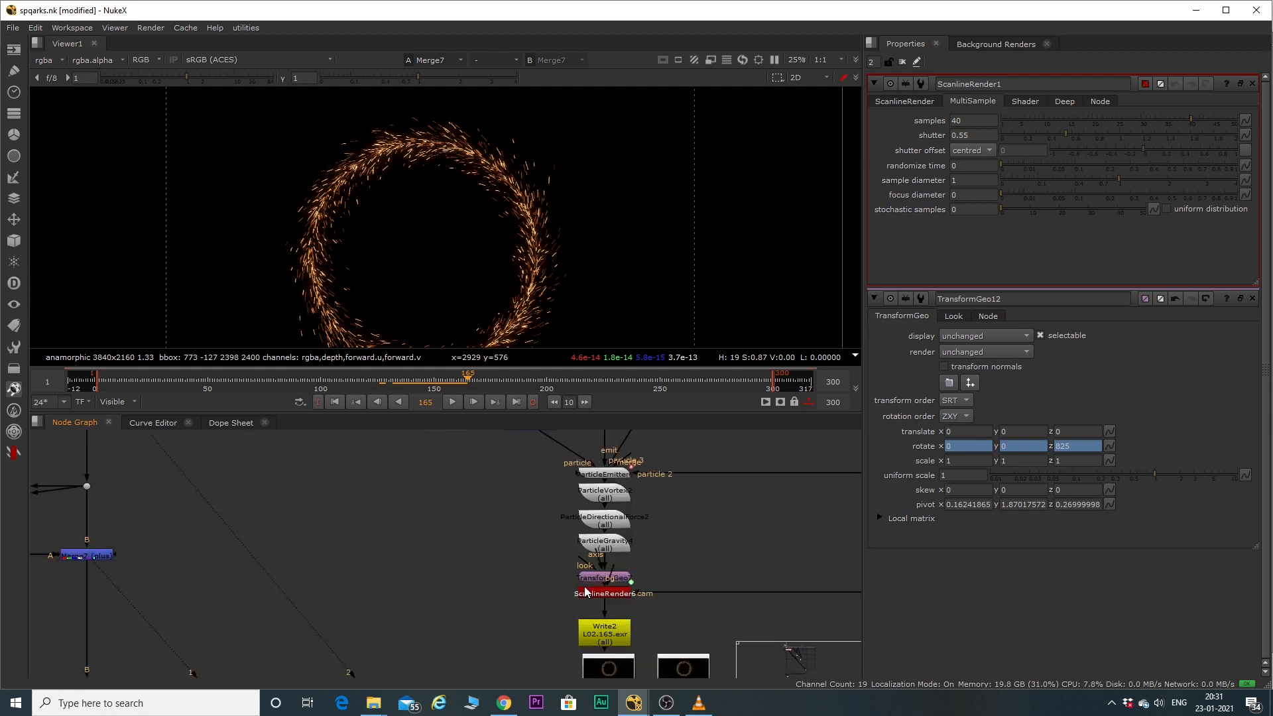
double_click(618, 588)
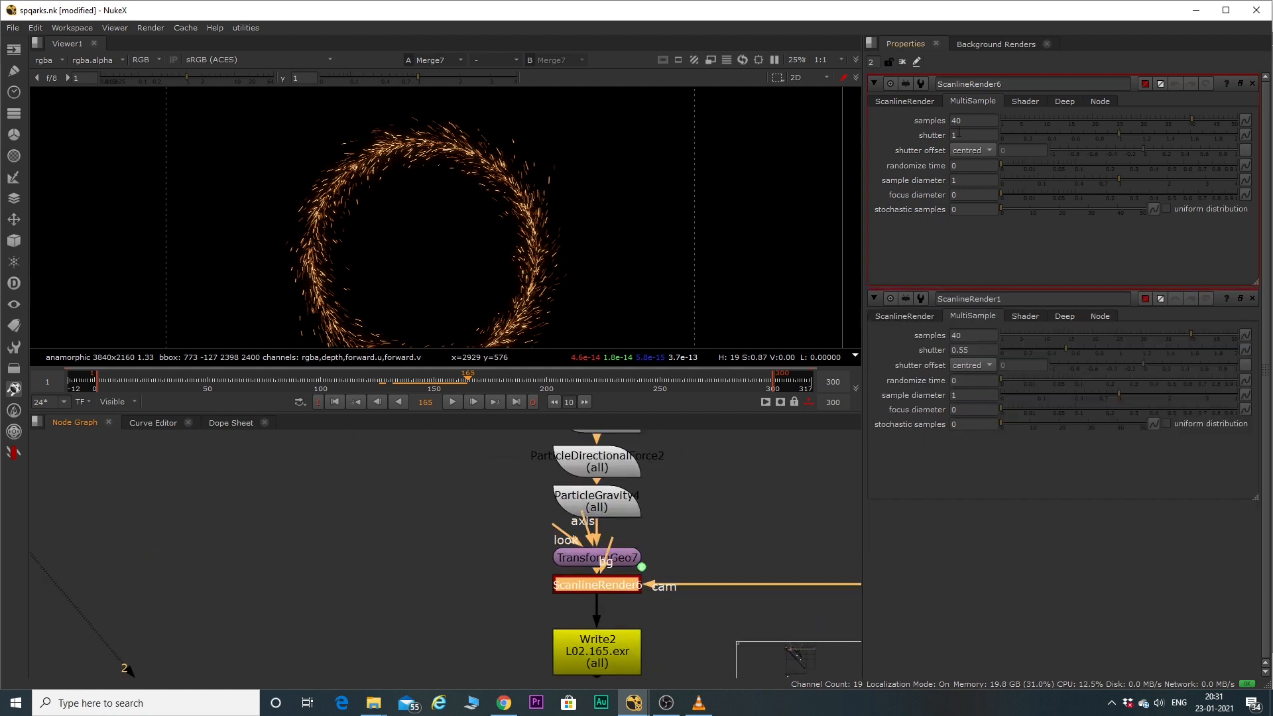
Show the Read8 render in a maximized viewer, fit it to the frame and play it back.
scroll(602, 560, "down", 4)
middle_click_drag(602, 561, 560, 472)
scroll(556, 561, "up", 4)
left_click(557, 563)
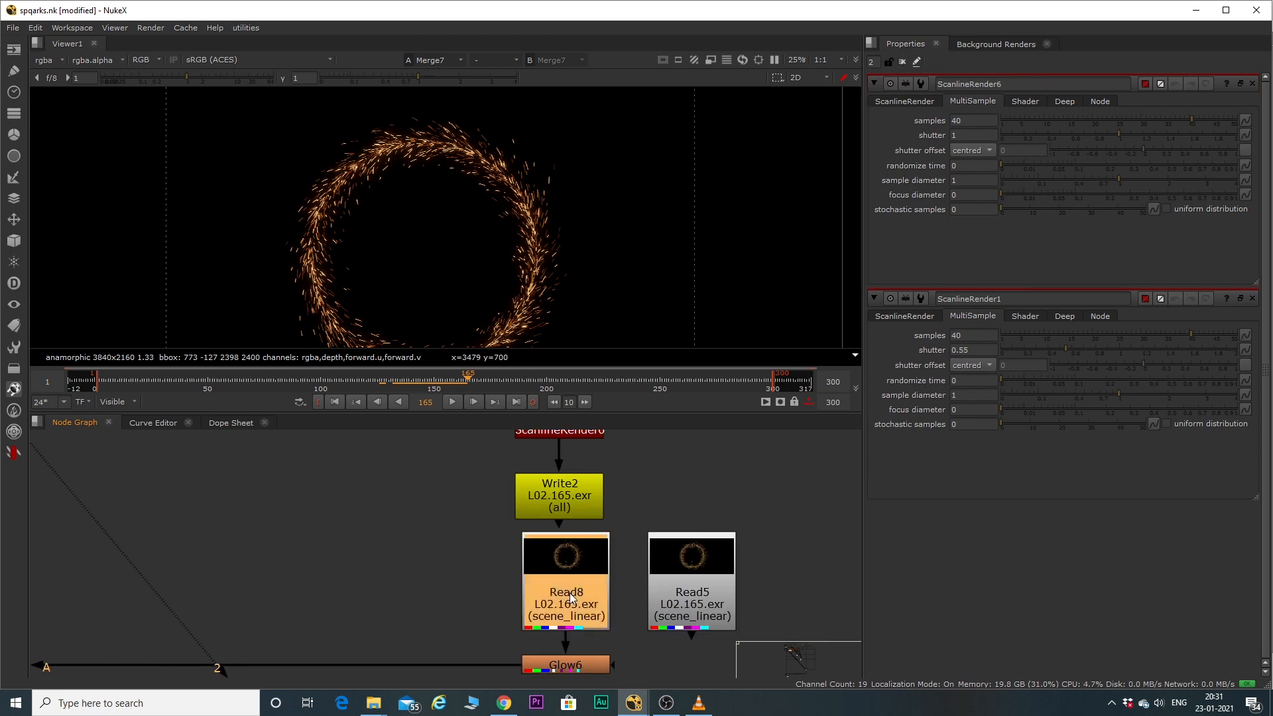
key("1")
scroll(481, 557, "down", 3)
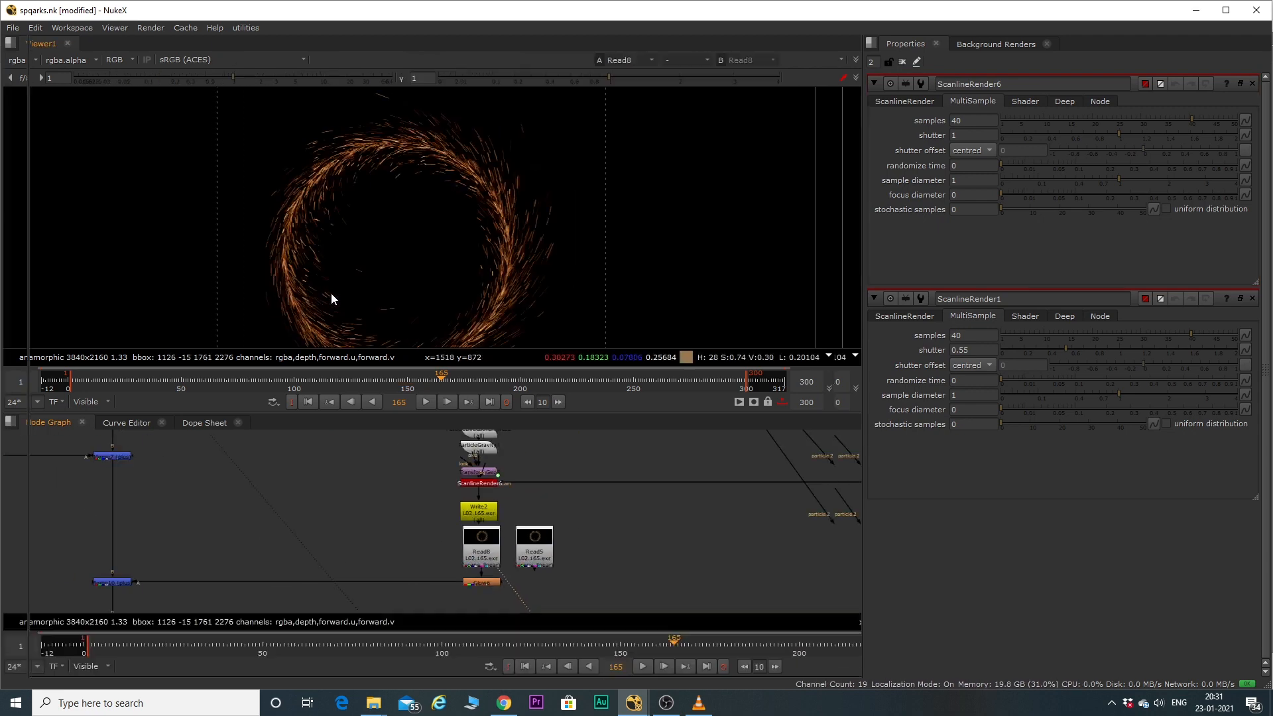
key("space")
key("f")
key("l")
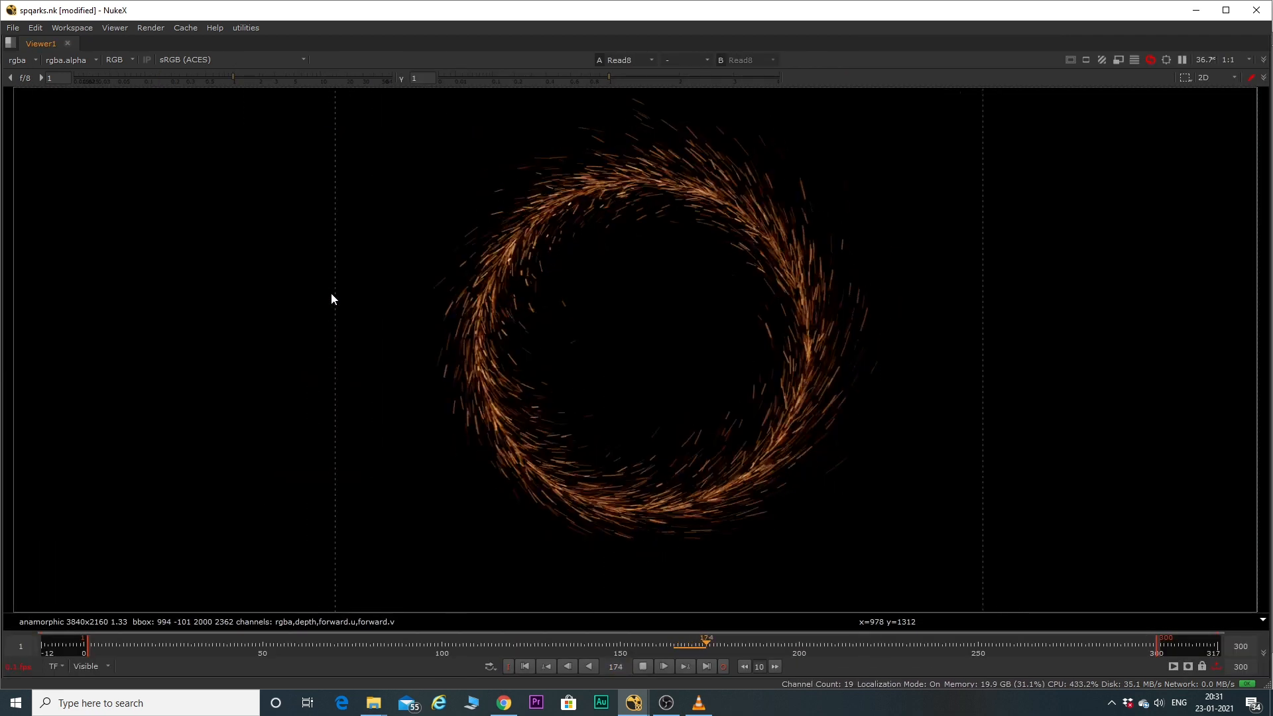
key("k")
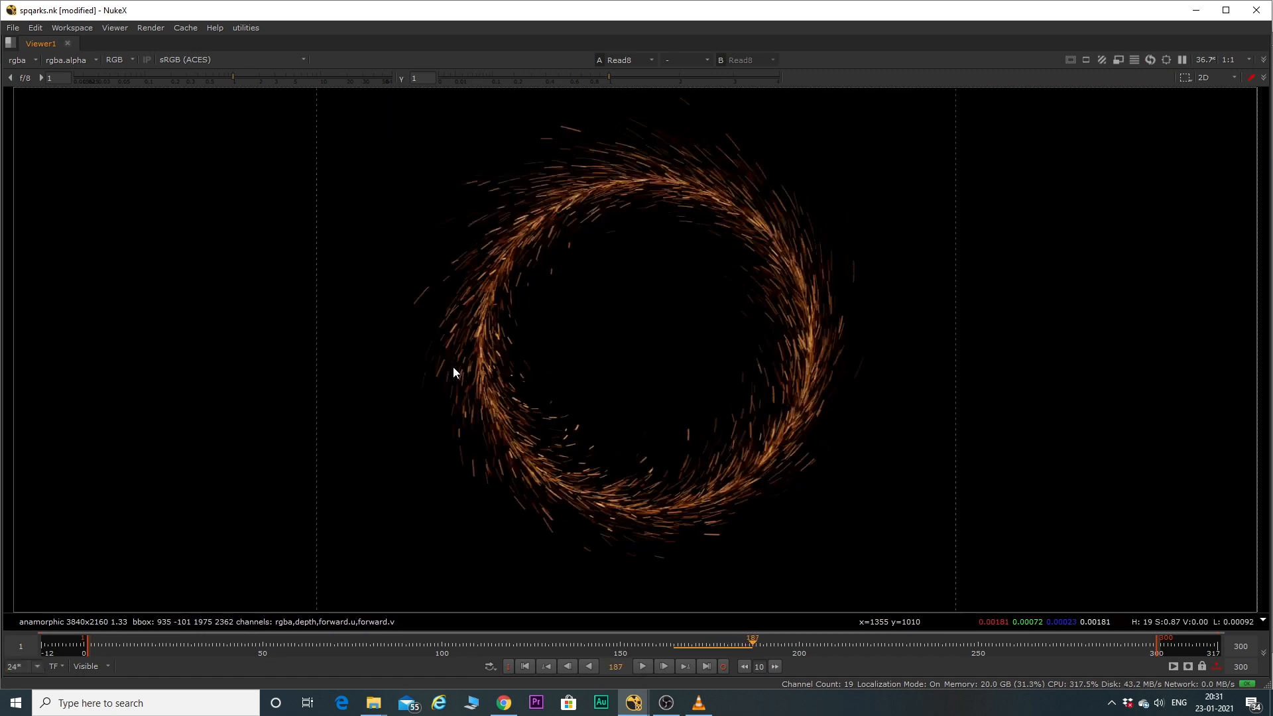
Return to the full layout, show Merge10 in the viewer, open its properties and inspect the combined sparks up close.
key("space")
scroll(398, 529, "down", 2)
scroll(273, 529, "up", 5)
left_click(306, 529)
key("1")
double_click(307, 529)
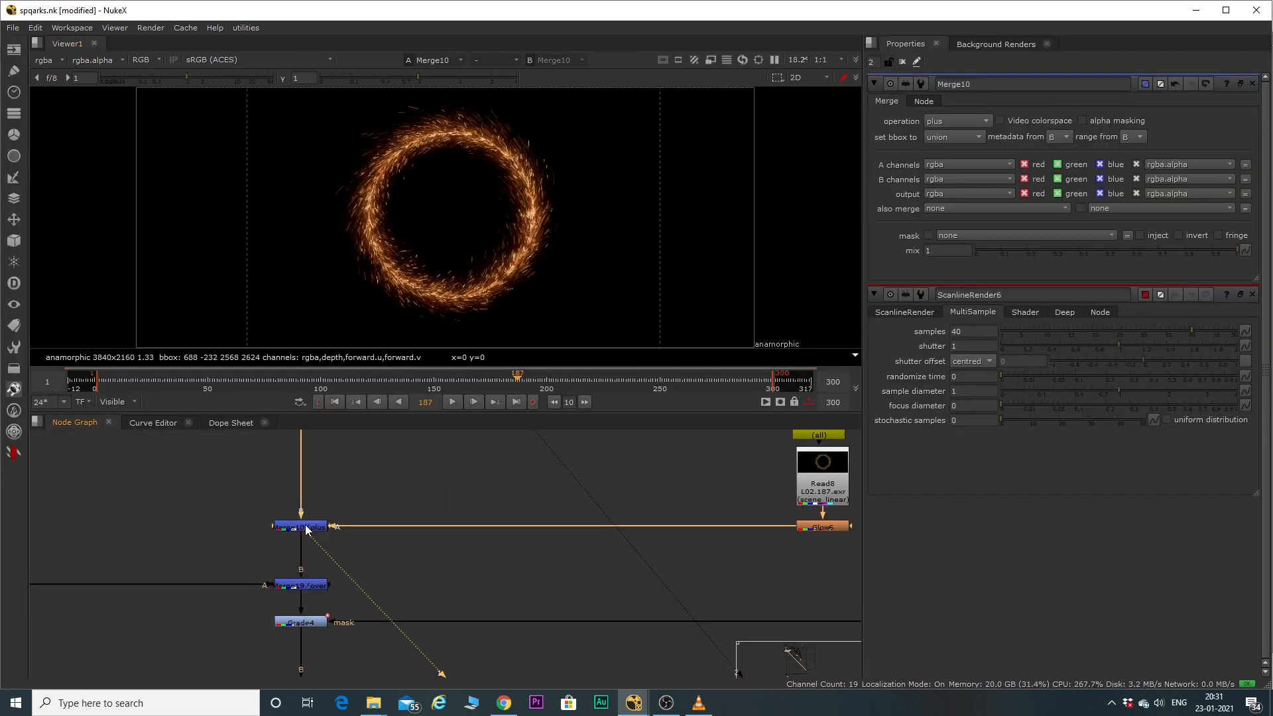
scroll(364, 131, "up", 3)
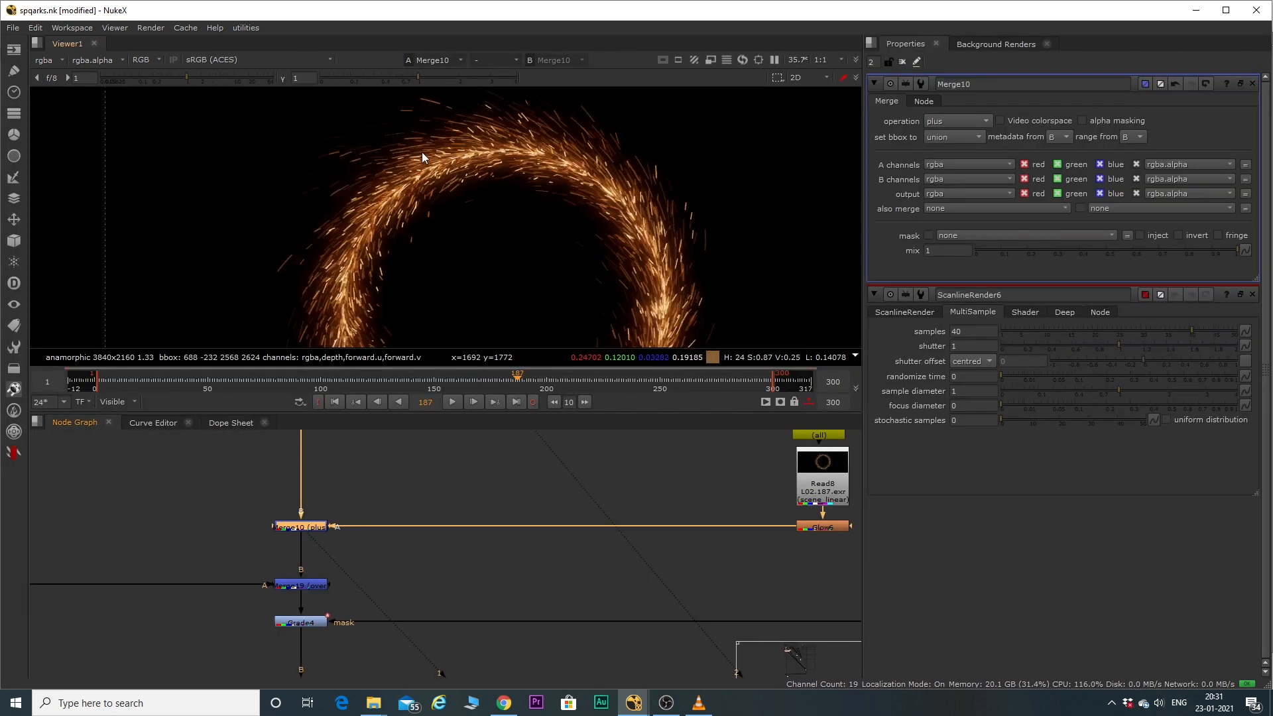
Show Merge19 in the viewer and open its properties.
middle_click_drag(350, 555, 411, 537)
double_click(363, 558)
key("1")
Find ParticleEmitter6 in the second particle branch and open its properties.
scroll(530, 636, "down", 5)
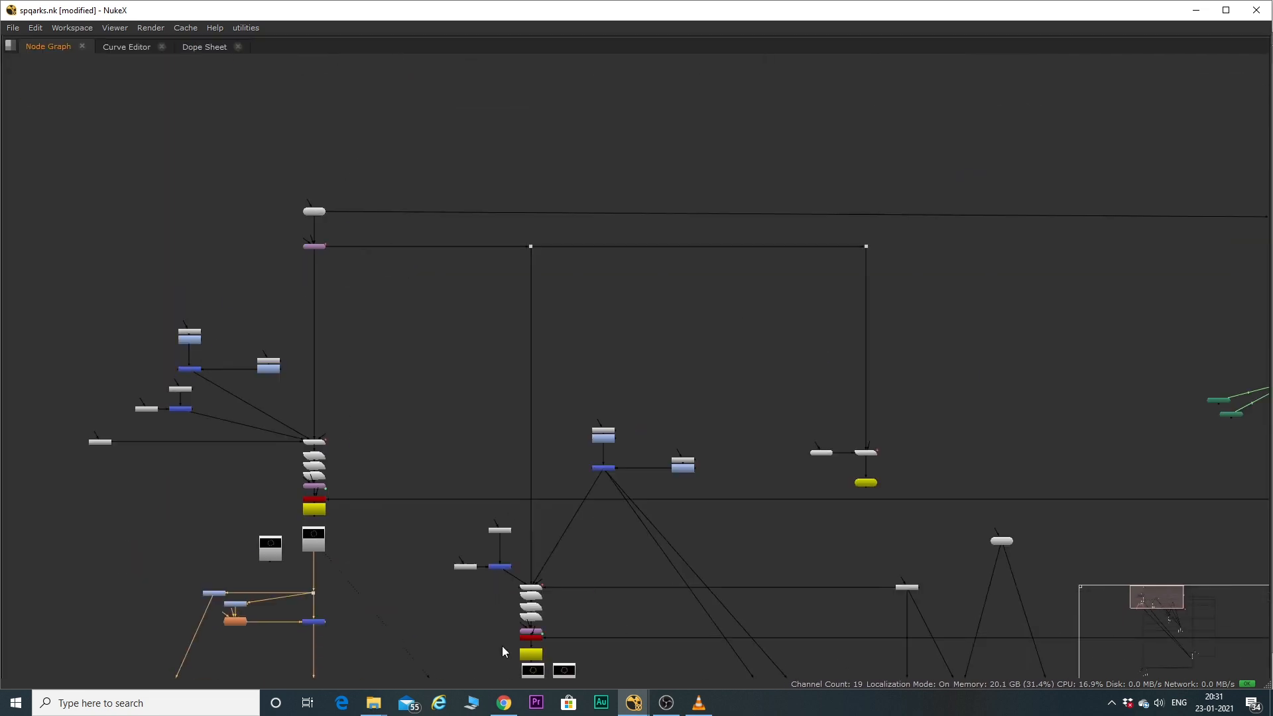
scroll(524, 586, "up", 3)
scroll(539, 586, "up", 3)
double_click(542, 582)
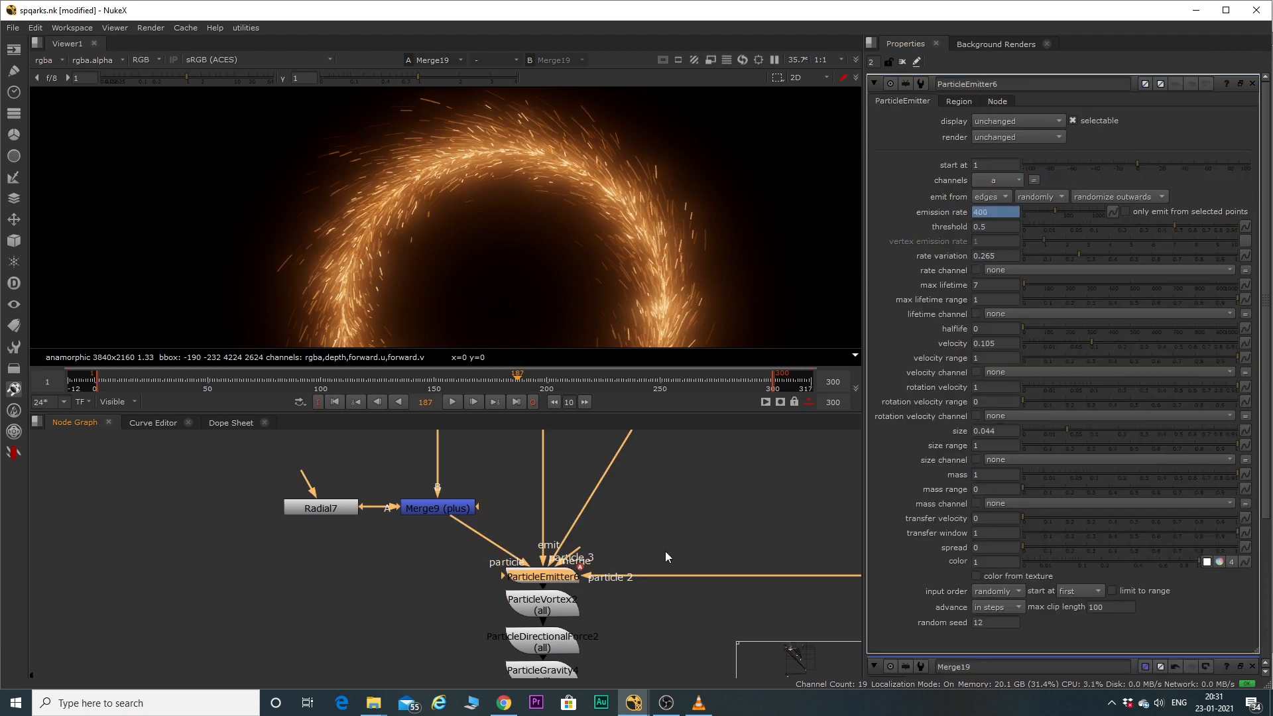
Compare the emission, lifetime and velocity settings of ParticleEmitter1 with those of ParticleEmitter6.
scroll(661, 556, "down", 7)
scroll(508, 491, "up", 3)
scroll(555, 487, "up", 2)
double_click(561, 488)
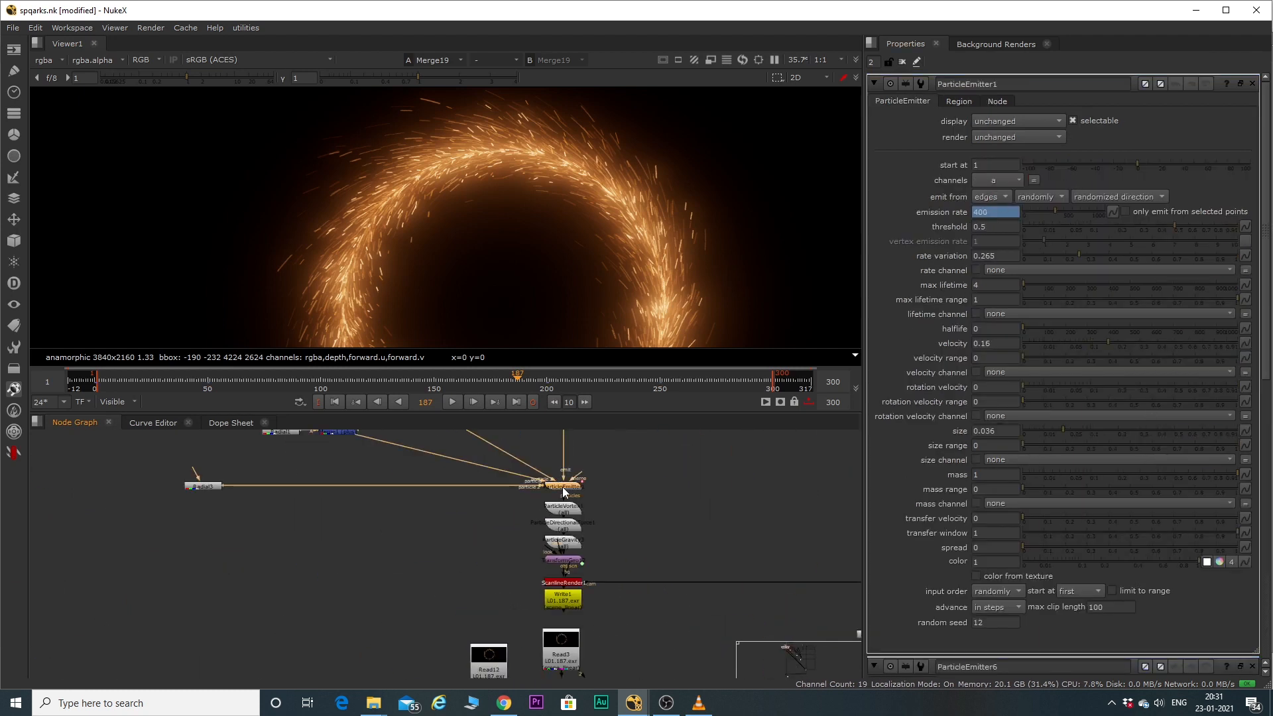
scroll(610, 443, "down", 5)
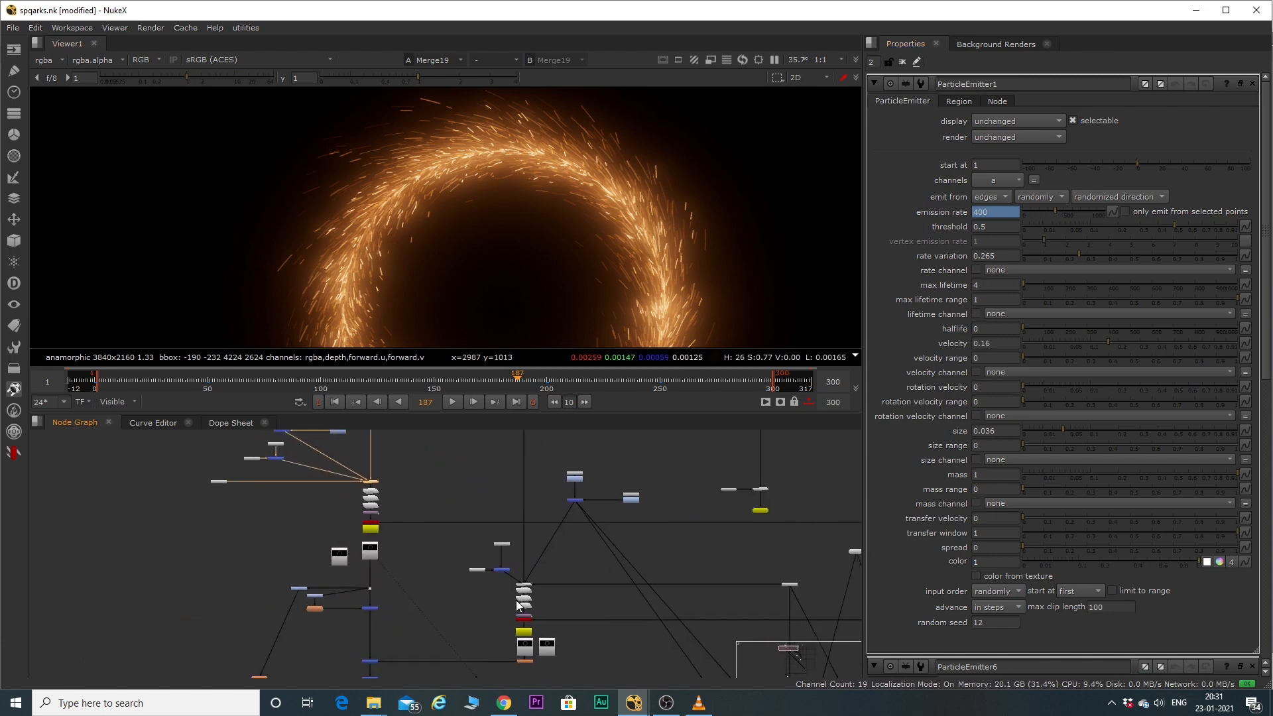
scroll(521, 600, "up", 4)
double_click(533, 577)
scroll(532, 577, "down", 5)
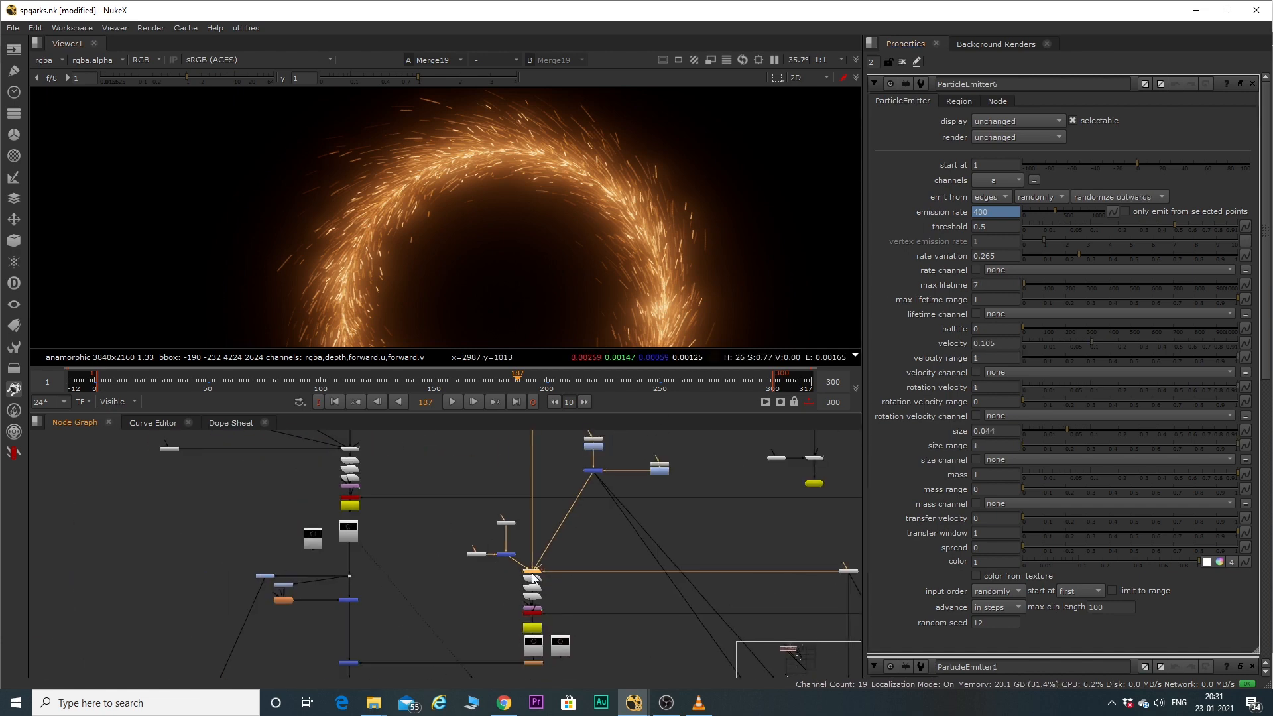
Switch to VLC, play the finished spark portal video, pause it and return to Nuke.
scroll(474, 512, "down", 3)
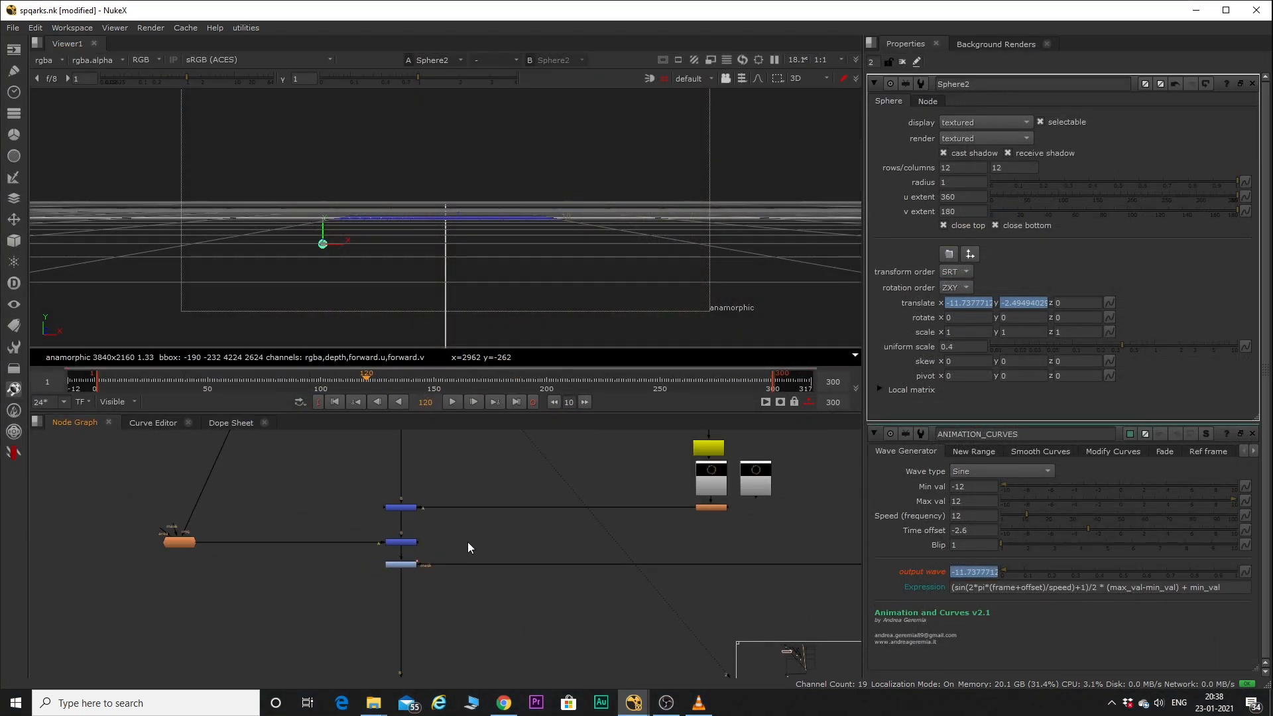
scroll(460, 546, "down", 5)
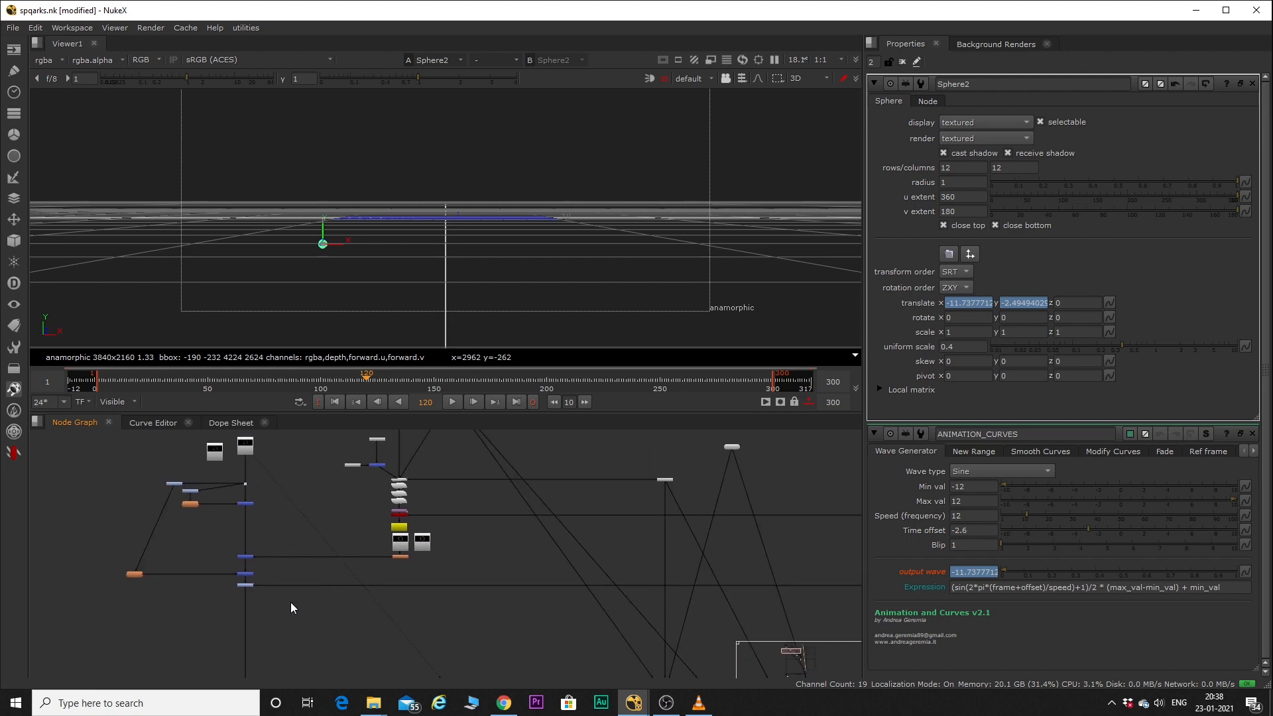
left_click(698, 702)
key("space")
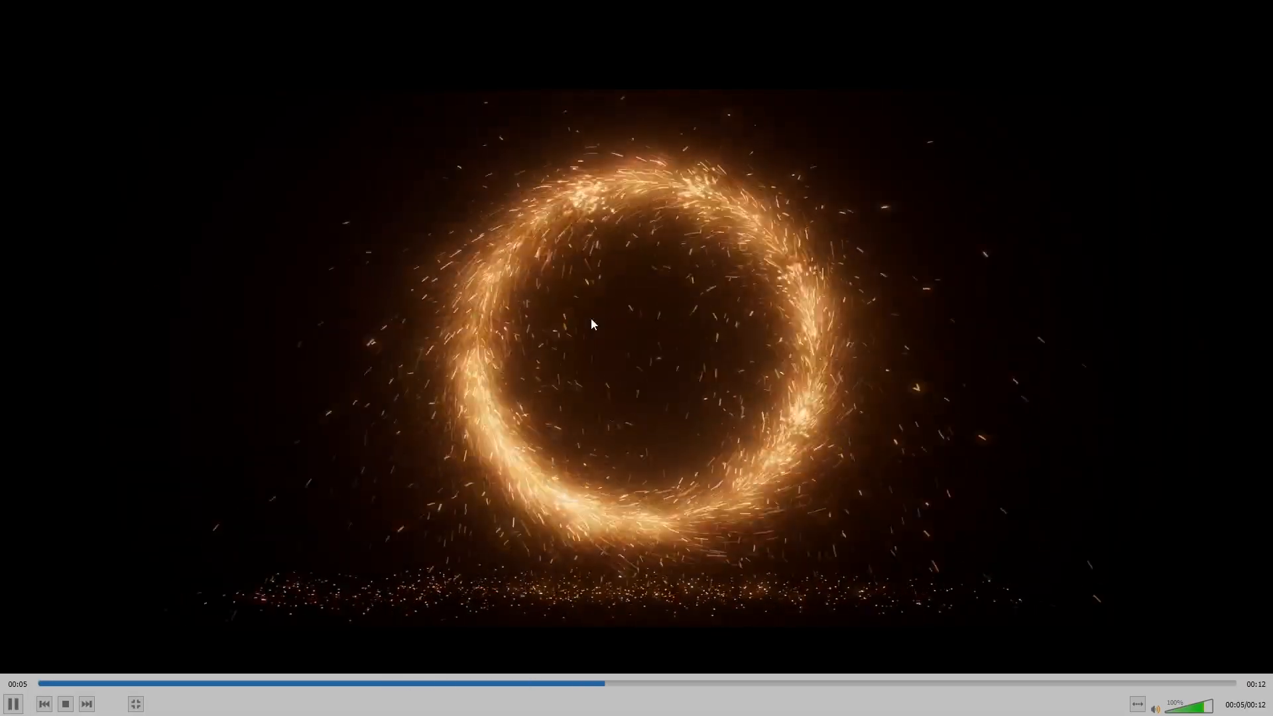
key("space")
key("alt+Tab")
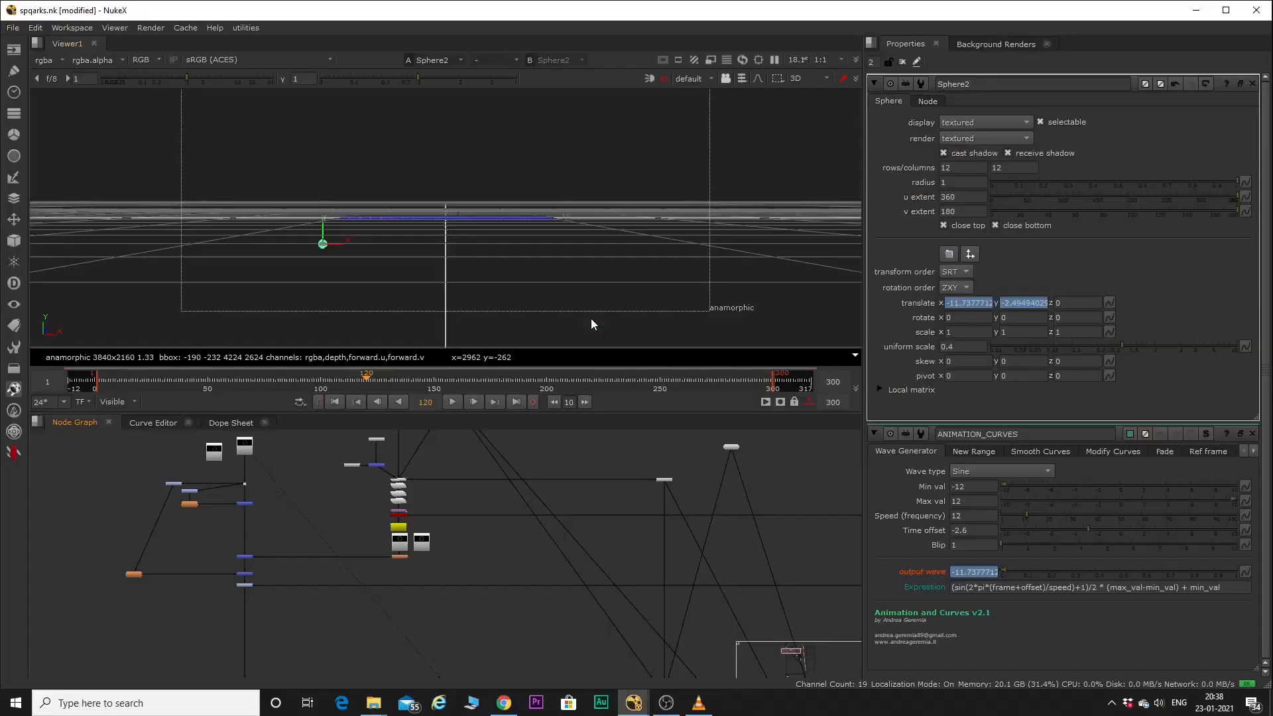
Find Sphere2 and its linked animation curve nodes in the graph, and inspect the sphere in the 3D view.
scroll(312, 575, "down", 4)
middle_click_drag(399, 590, 486, 524)
scroll(535, 527, "up", 6)
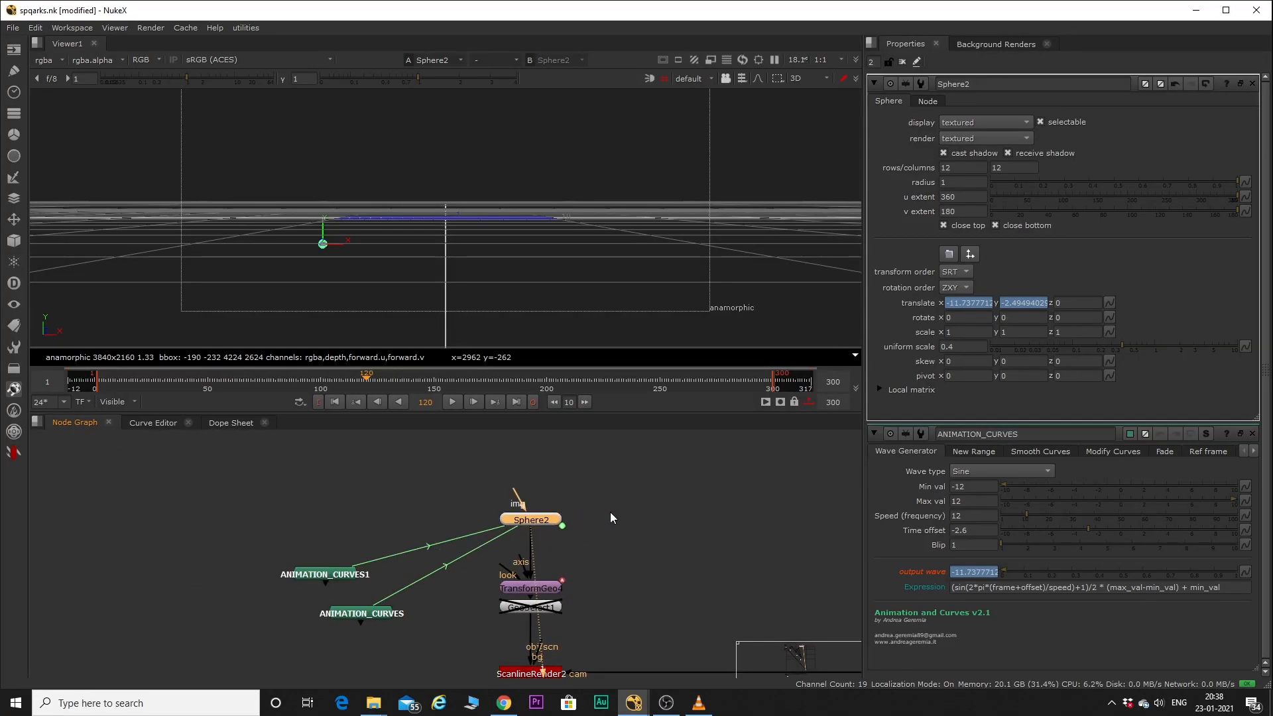
left_click(369, 257)
scroll(369, 257, "down", 2)
scroll(369, 257, "up", 2)
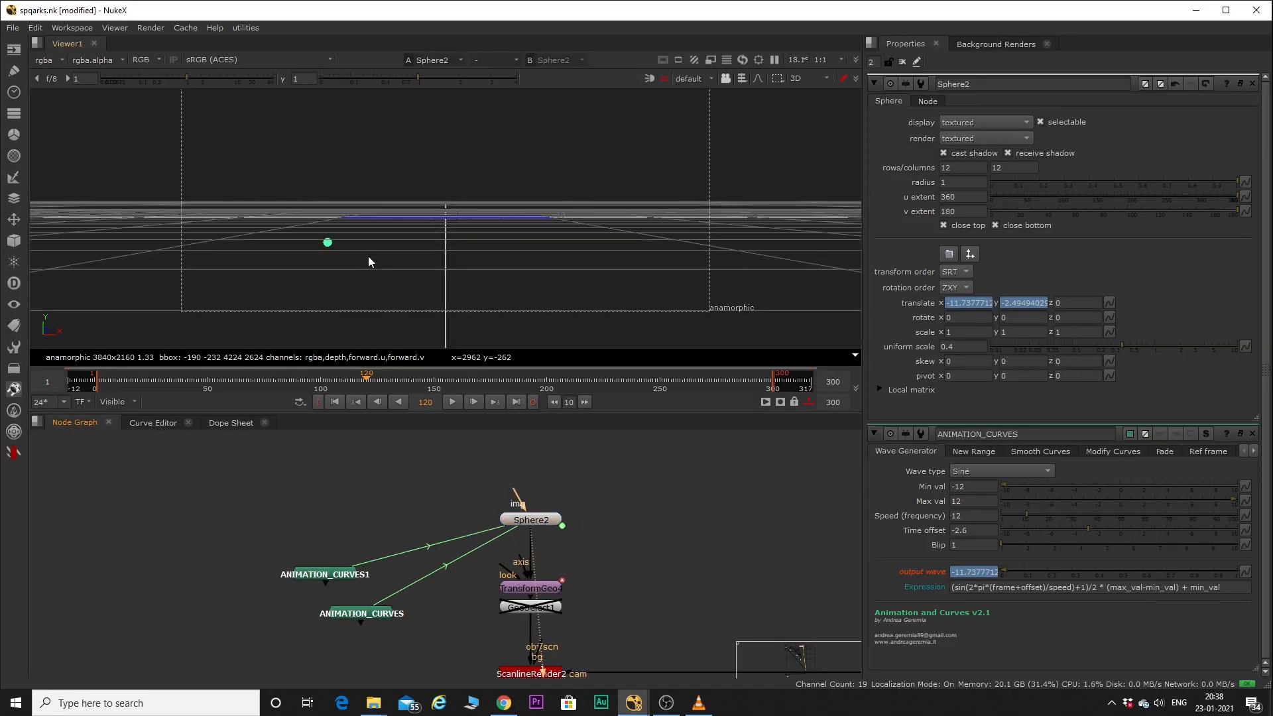
Select ANIMATION_CURVES and ANIMATION_CURVES1 in the graph and look over the available particle nodes.
left_click_drag(248, 497, 400, 627)
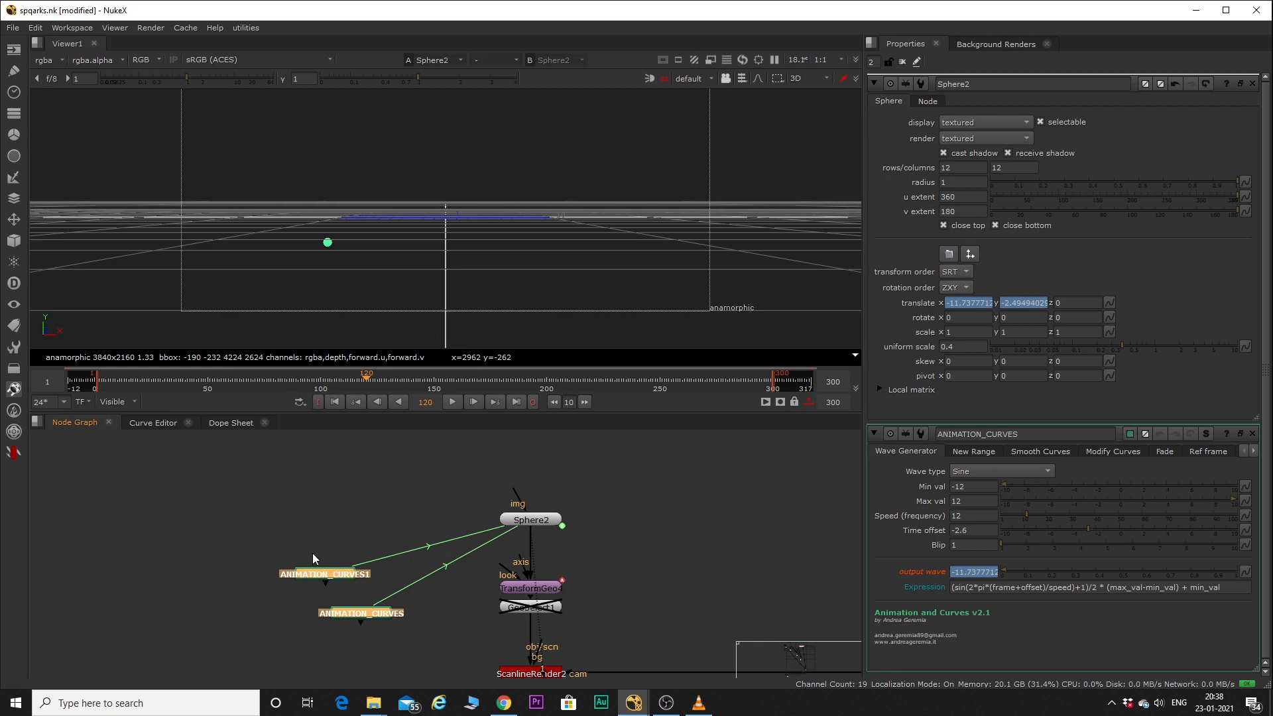
left_click(21, 452)
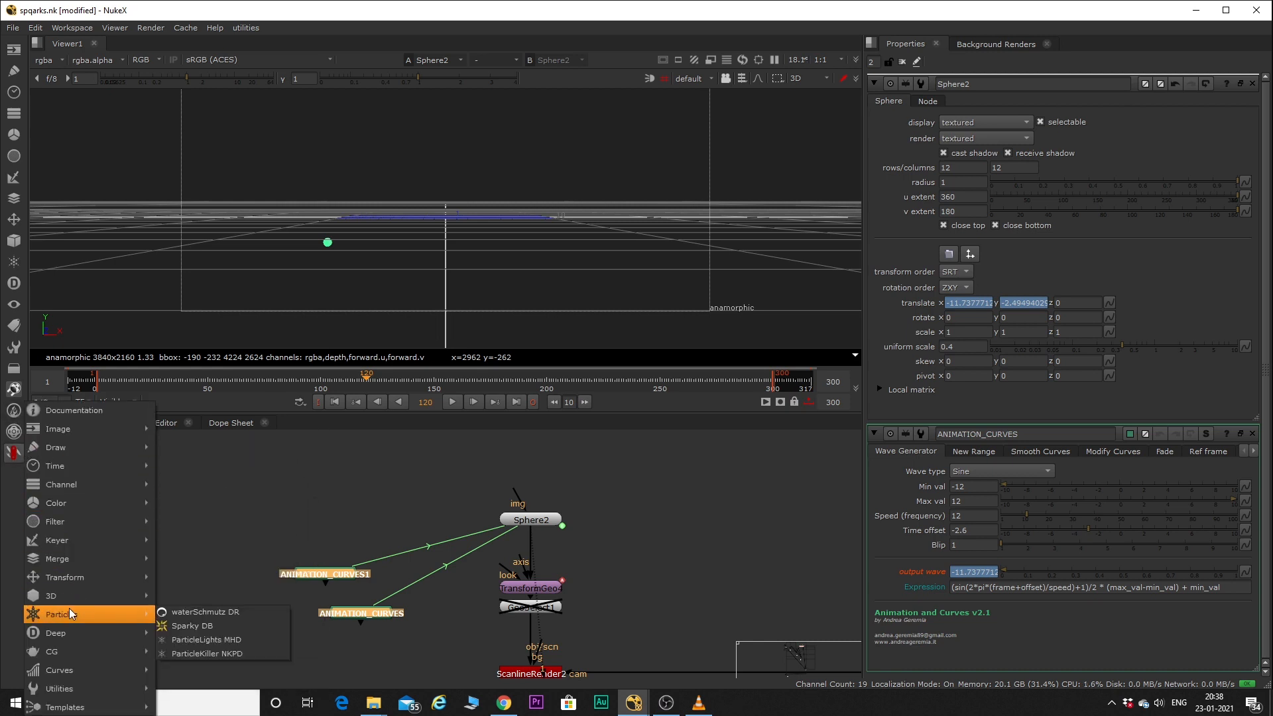
left_click(398, 489)
scroll(398, 490, "down", 3)
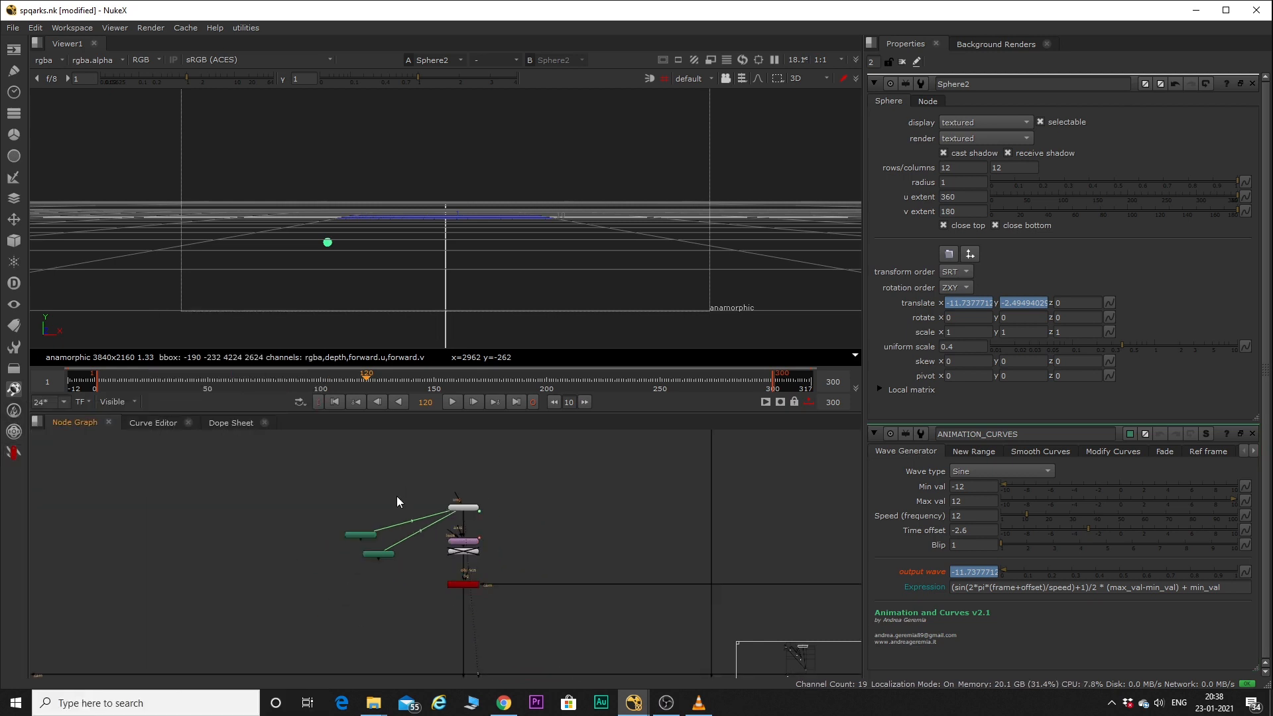
scroll(431, 517, "up", 4)
Review ANIMATION_CURVES1's wave generator settings and wave type options, and compare them with Sphere2's linked translate channels.
left_click_drag(179, 477, 386, 650)
double_click(256, 558)
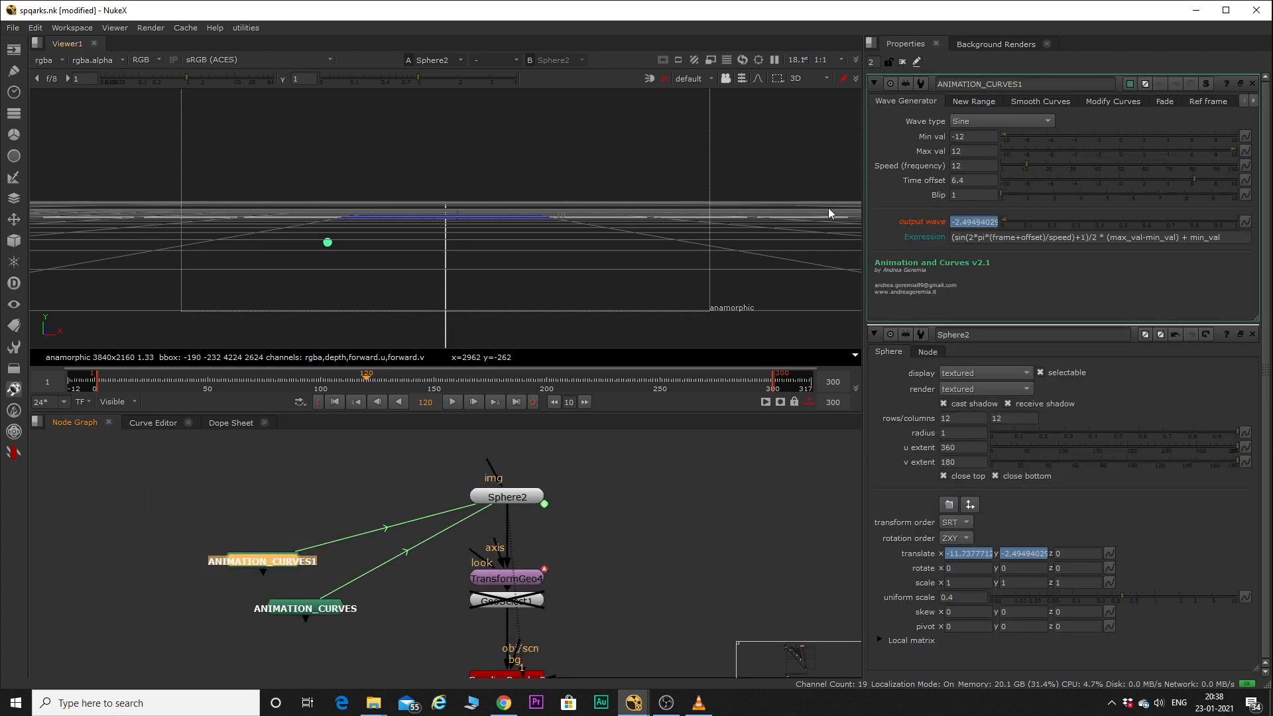
left_click(979, 121)
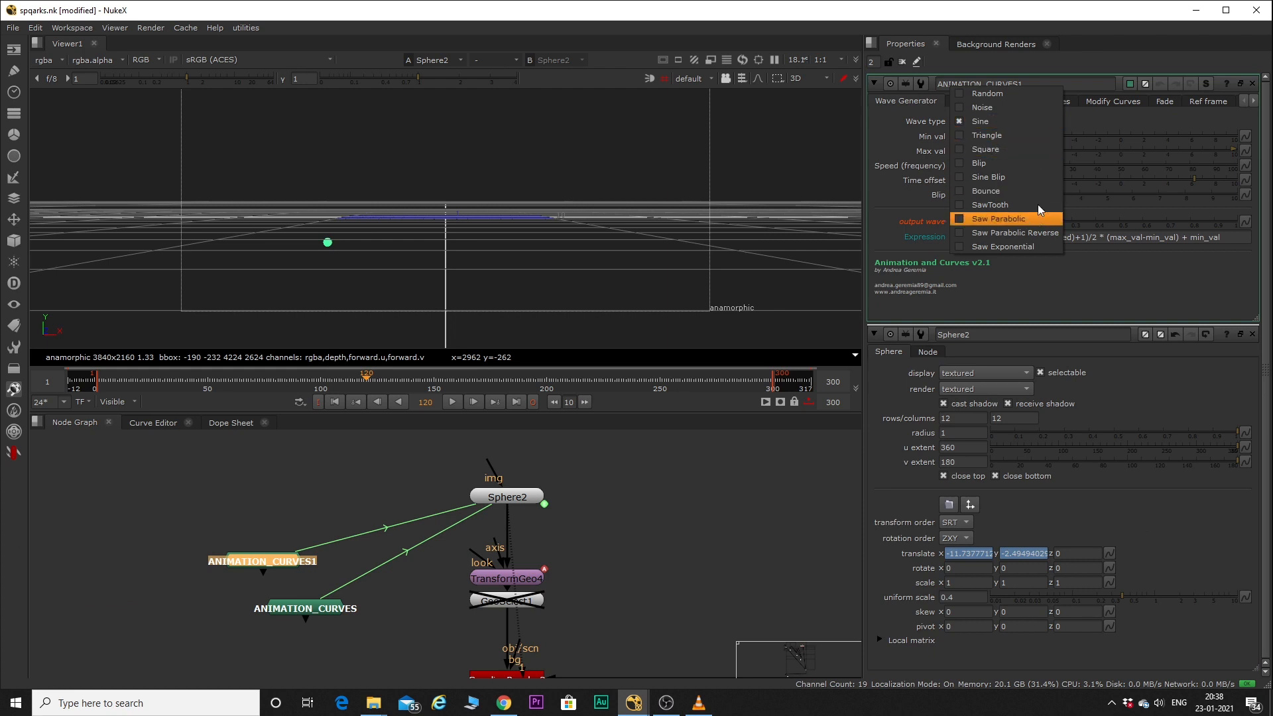
left_click(1113, 117)
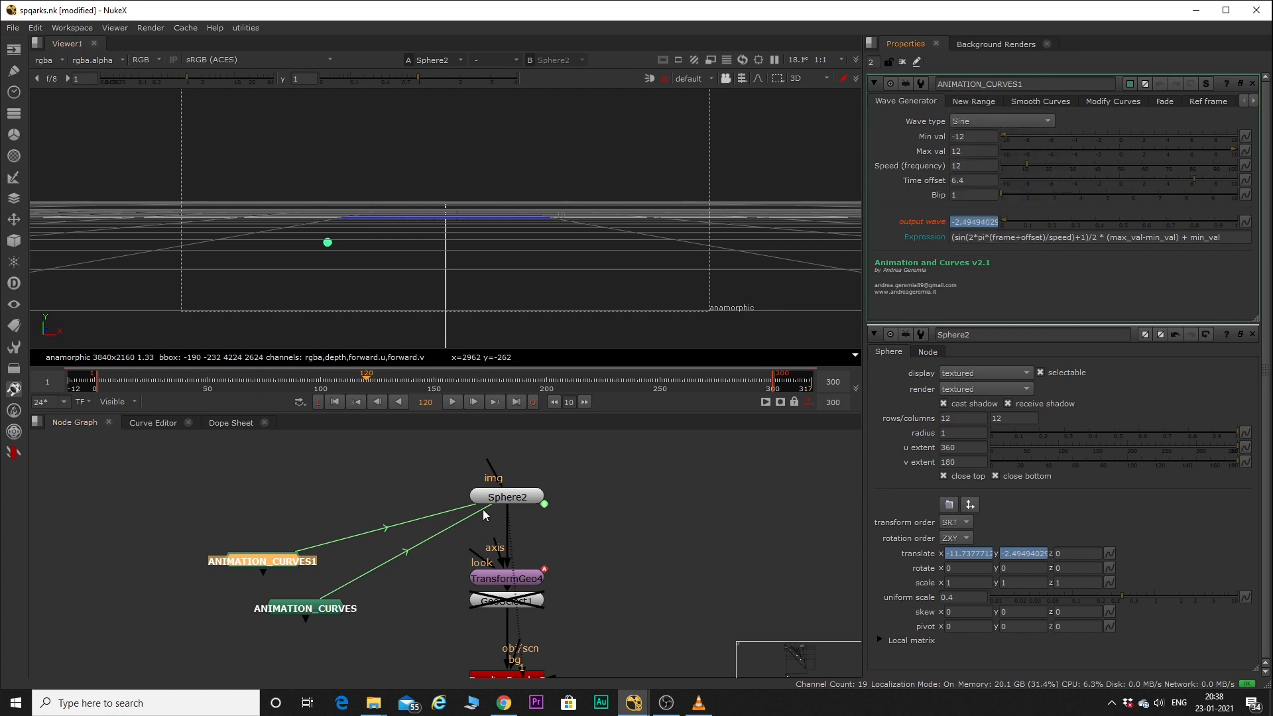
double_click(510, 498)
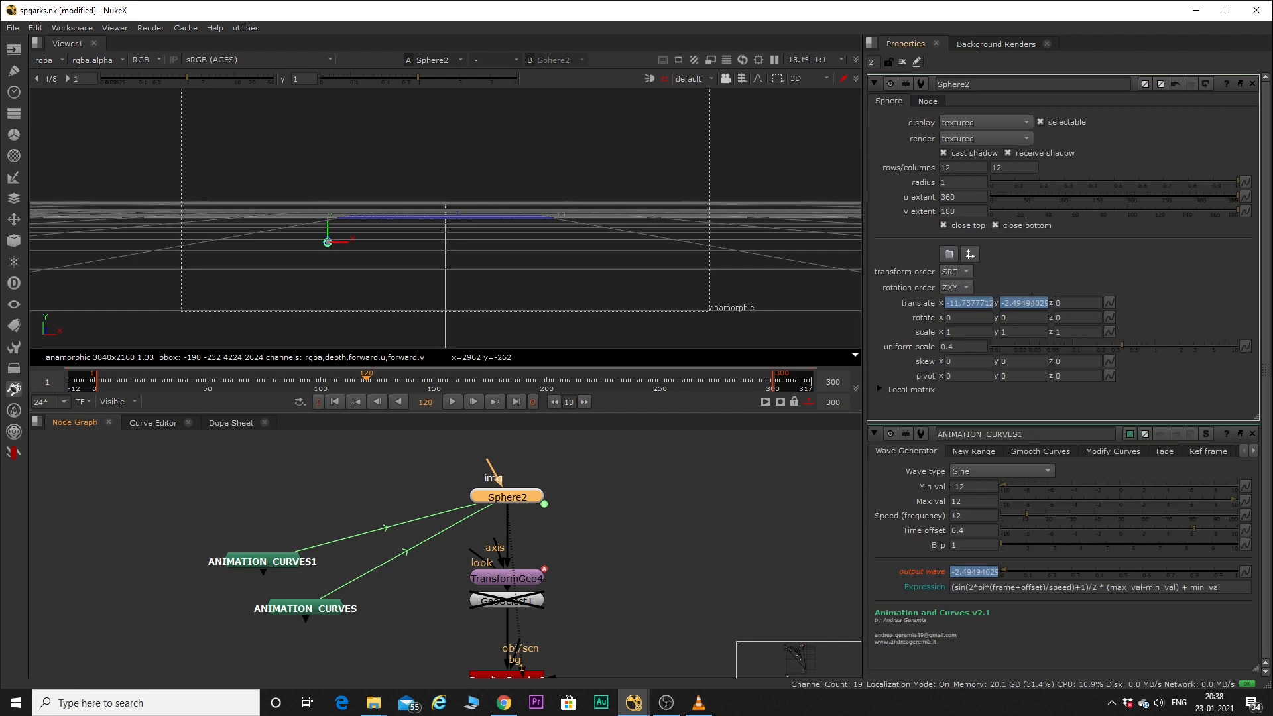
double_click(276, 566)
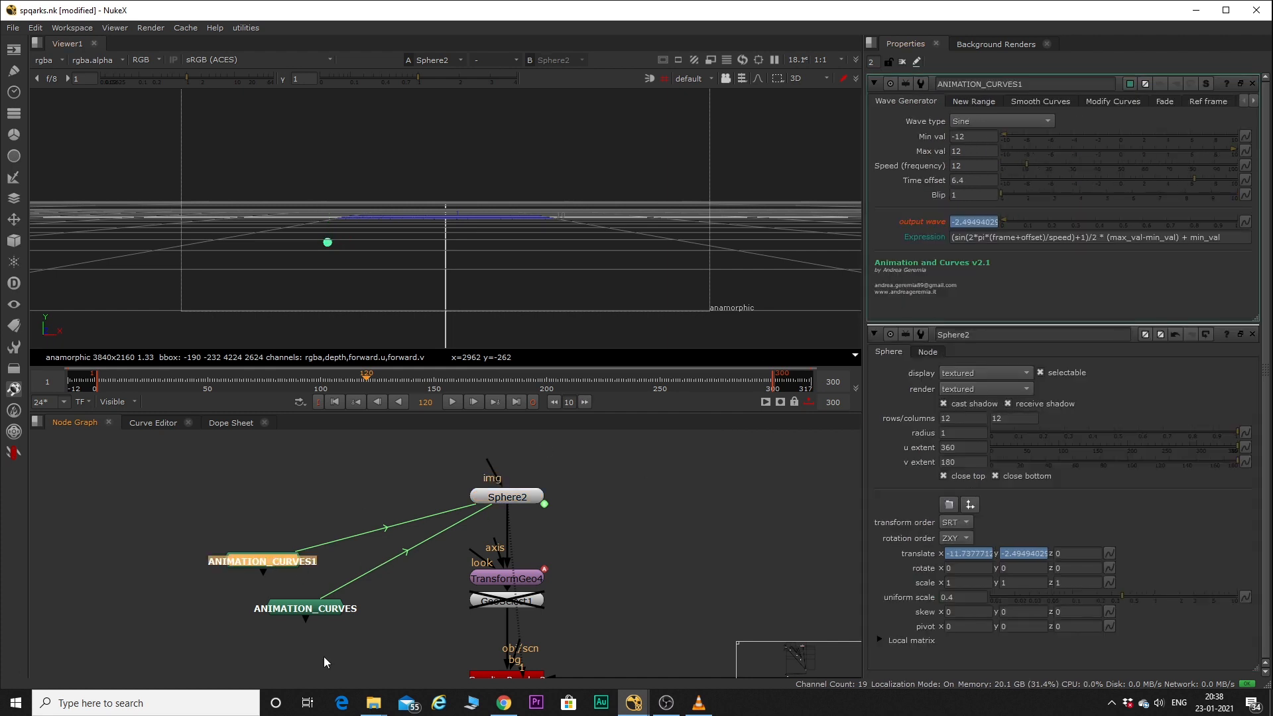
Go to frame 100 and step forward frame by frame to examine Sphere2's animated movement.
left_click_drag(349, 386, 320, 383)
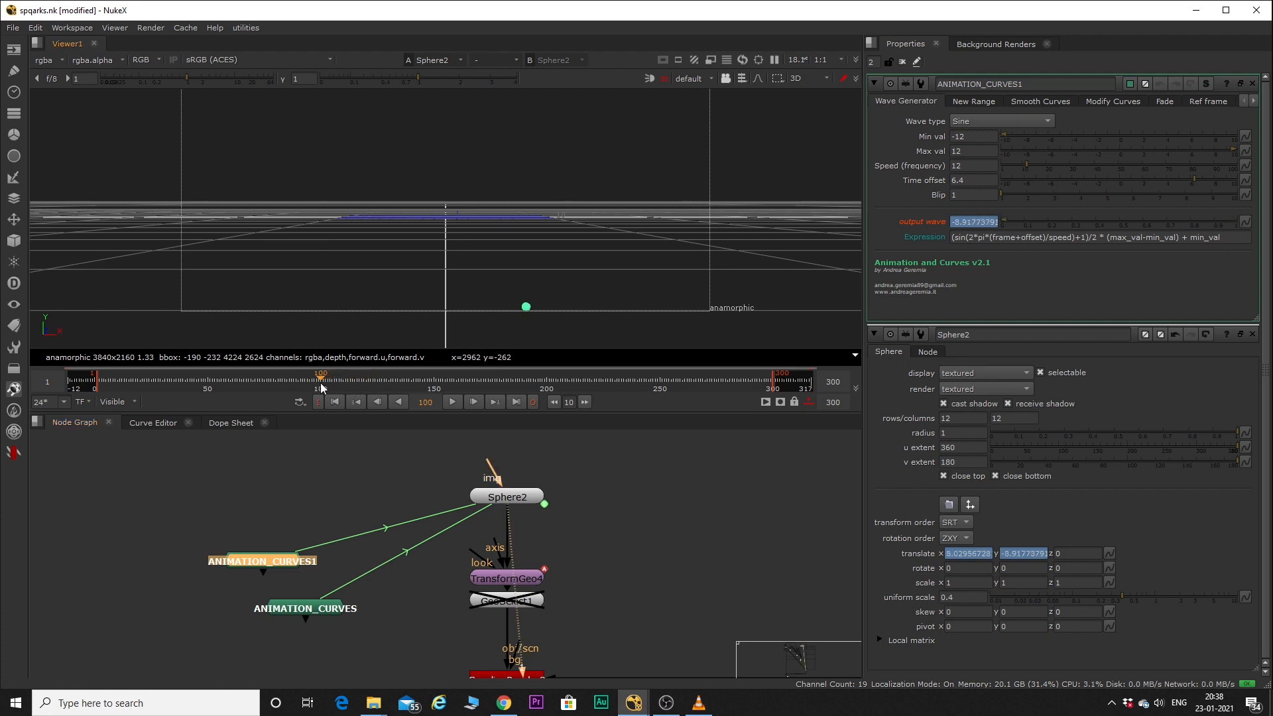
left_click(317, 303)
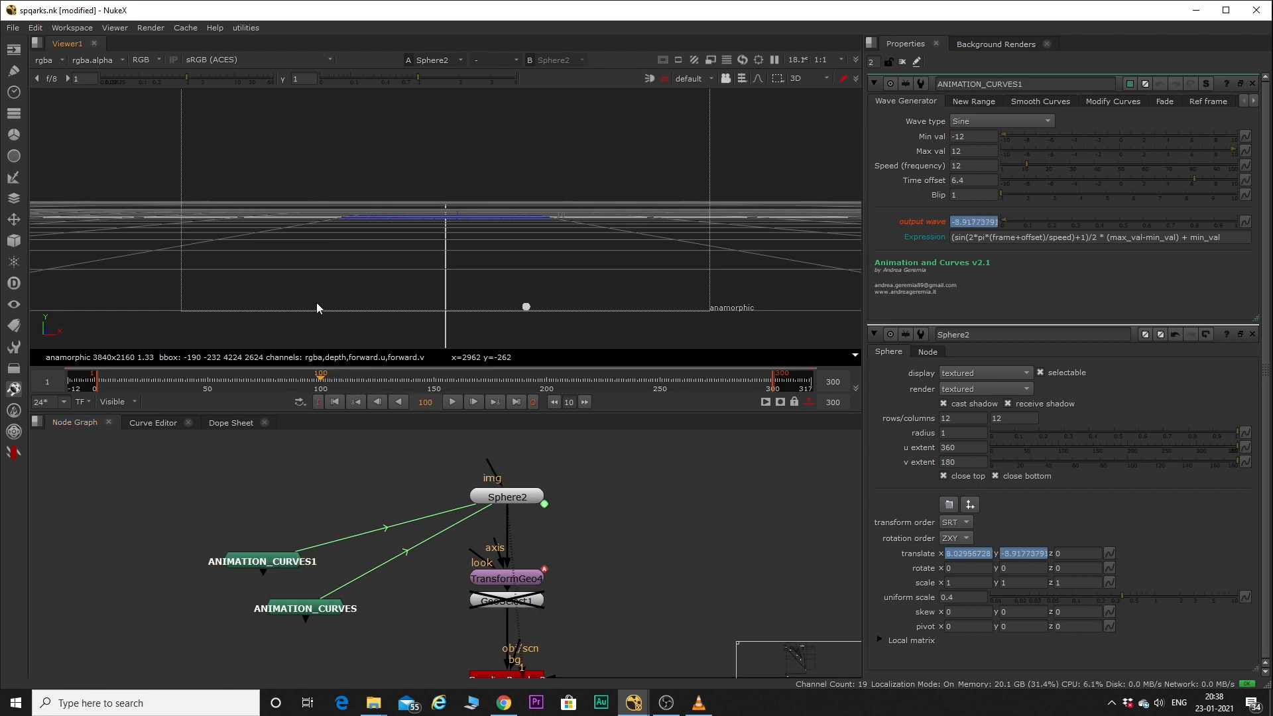
key("Right")
key("Right")
key("Right")
key("Right")
key("Right")
key("Right")
key("Right")
key("Right")
key("Right")
key("Right")
key("Right")
key("Right")
Show ScanlineRender2 in the viewer and open the properties of TransformGeo10.
scroll(391, 577, "down", 3)
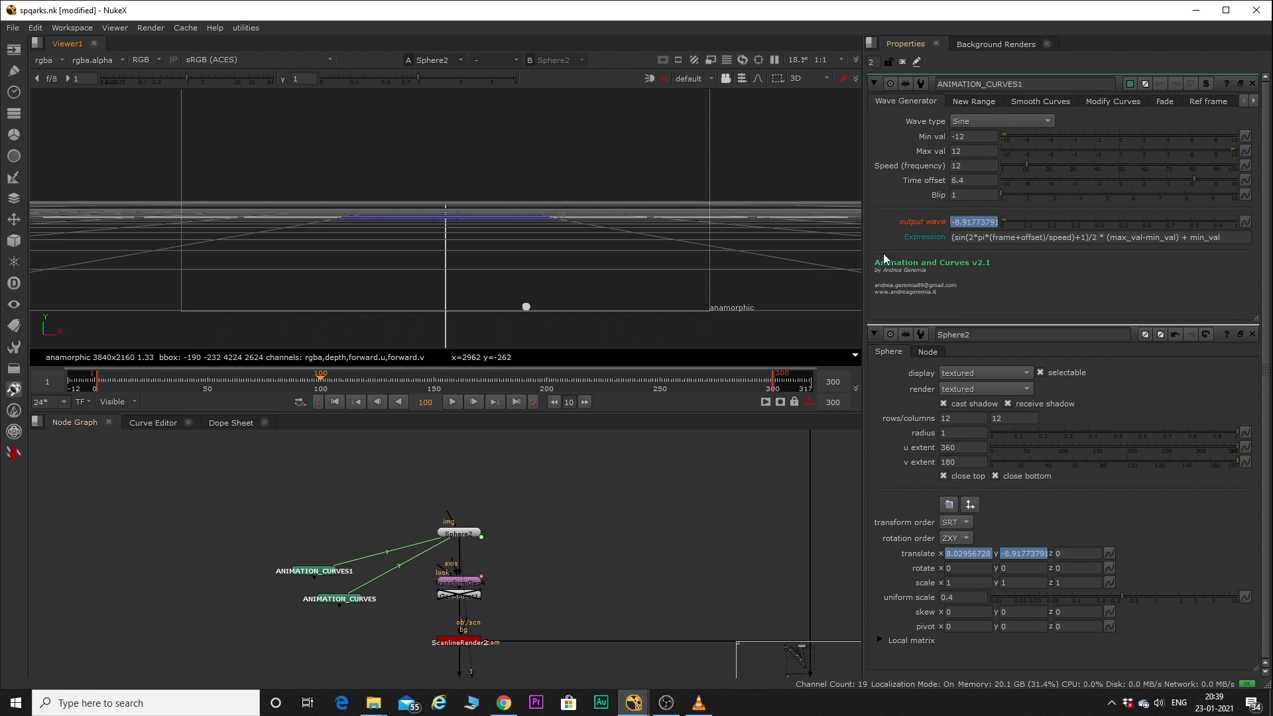
scroll(480, 248, "down", 3)
scroll(475, 248, "up", 2)
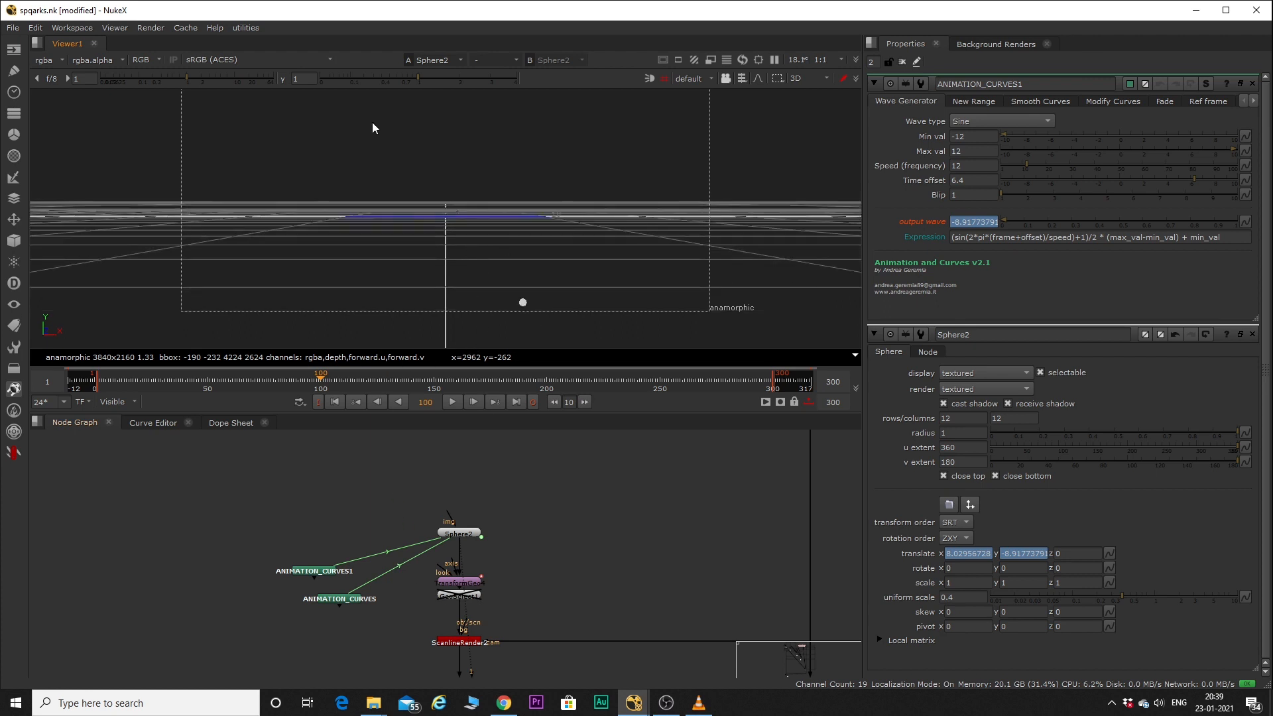
left_click(464, 642)
key("1")
scroll(390, 265, "up", 3)
scroll(398, 587, "down", 8)
scroll(85, 526, "up", 3)
scroll(69, 500, "up", 3)
double_click(102, 555)
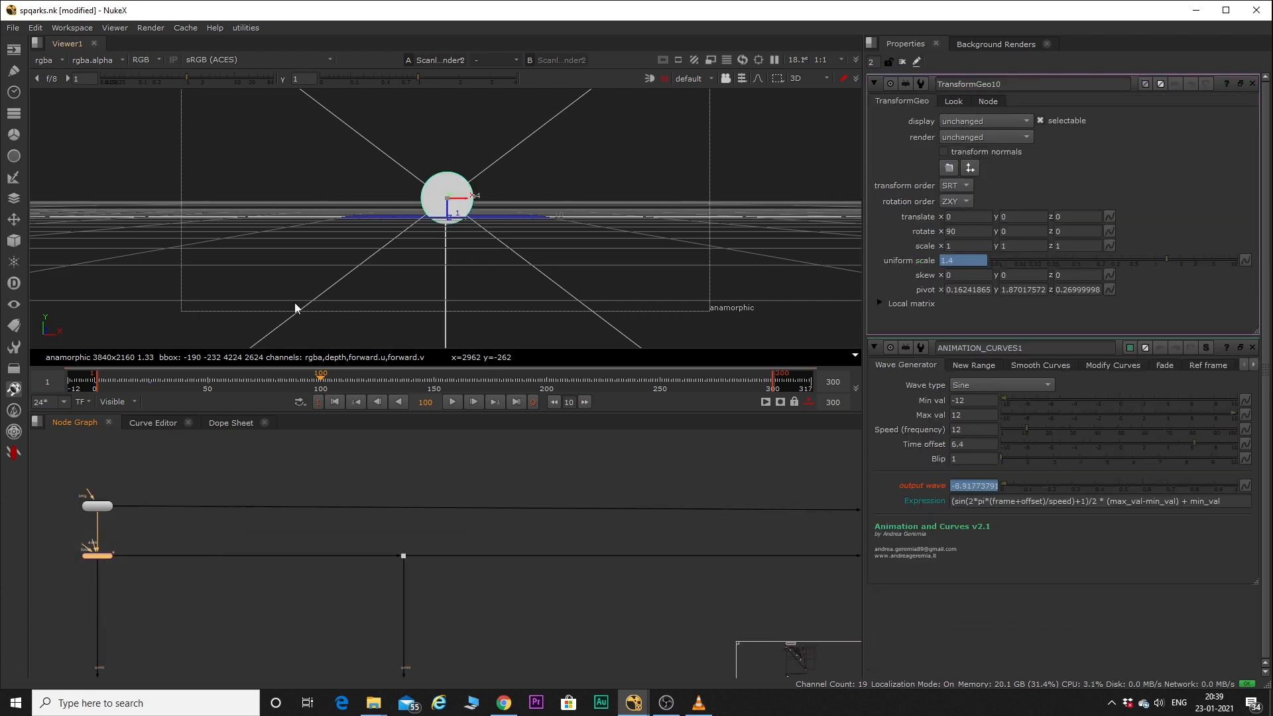
Open the properties of TransformGeo4 below Sphere2, and play and stop the animation in the 3D view.
scroll(504, 569, "down", 5)
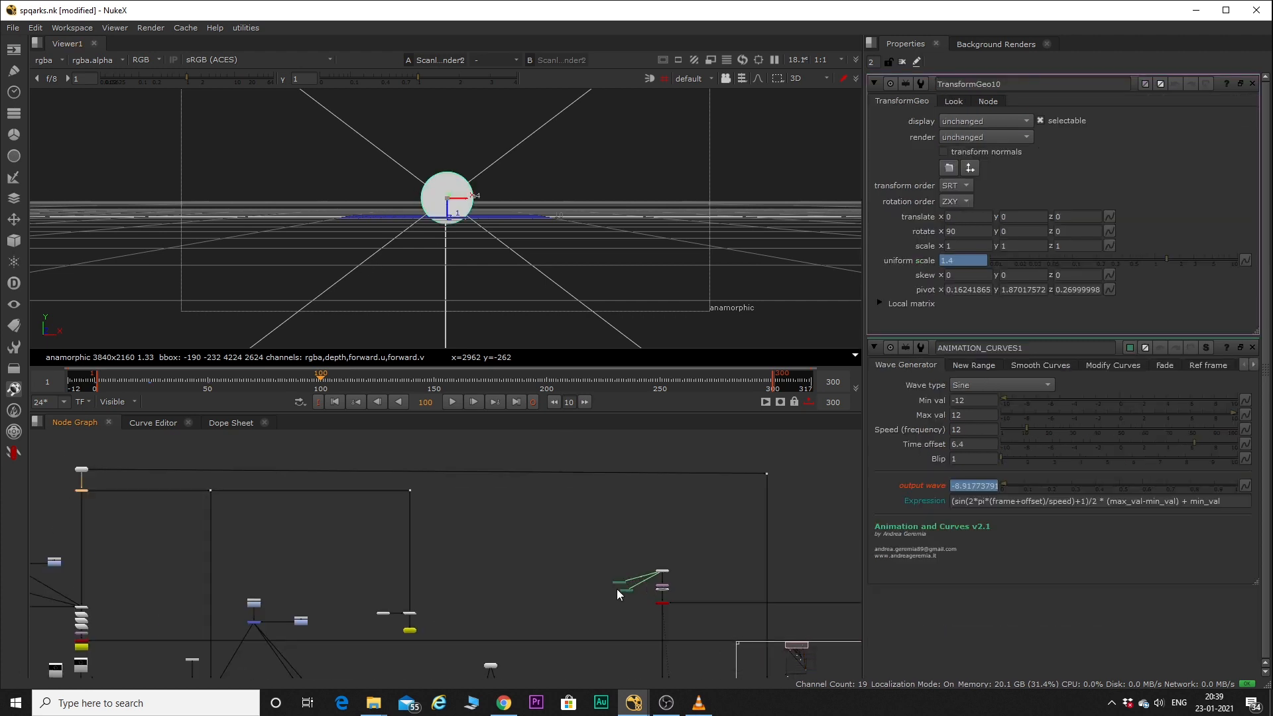
scroll(666, 582, "up", 4)
double_click(666, 582)
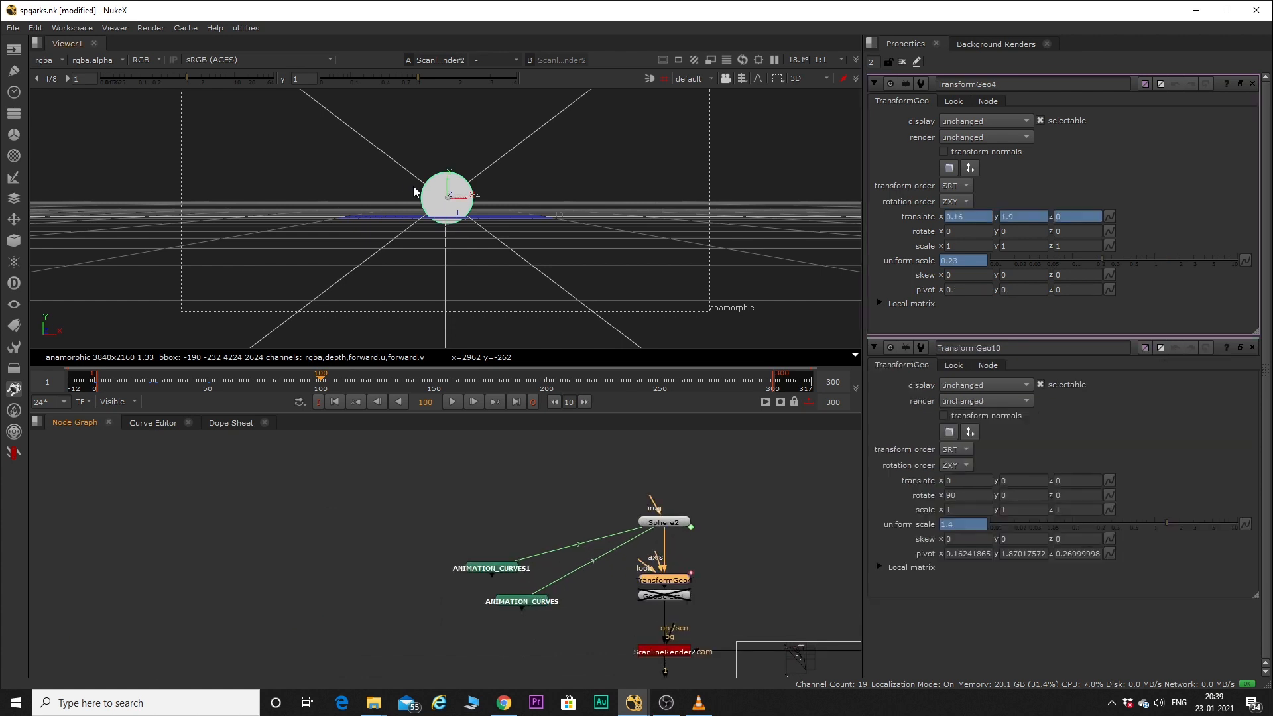
scroll(457, 199, "up", 4)
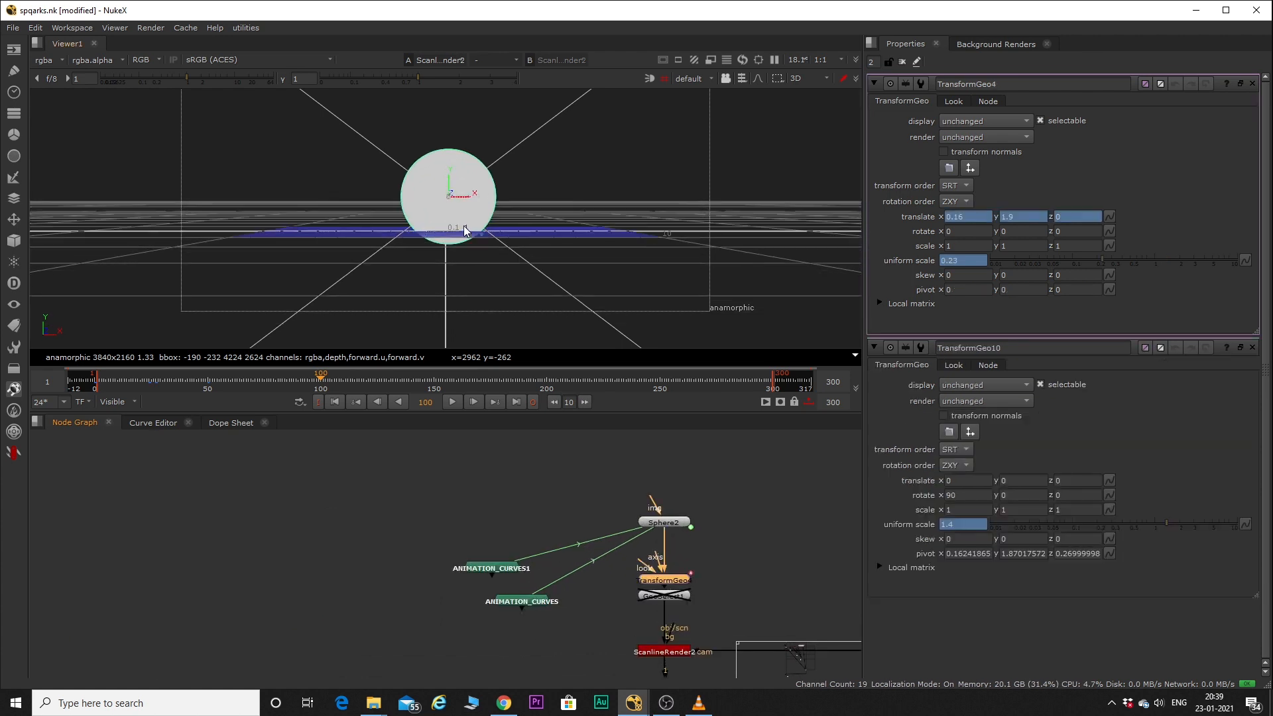
key("l")
key("k")
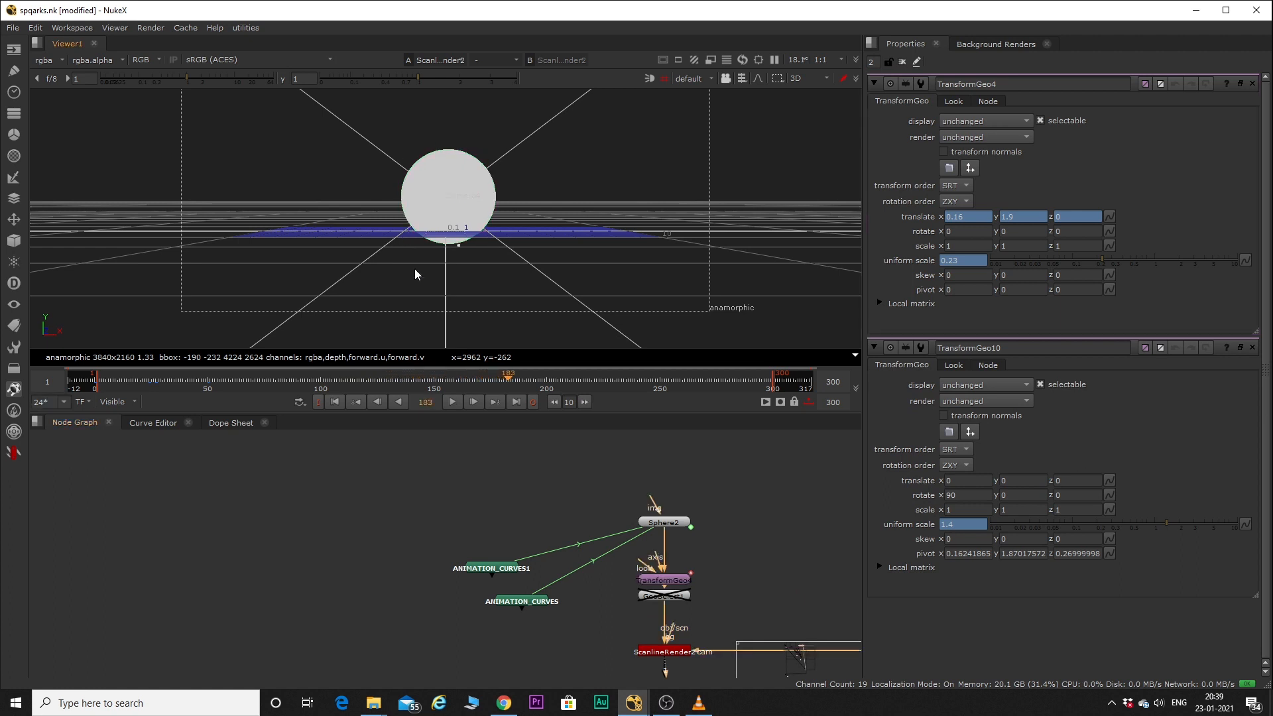
Inspect ScanlineRender2's MultiSample settings, and play and stop its alpha channel in the 2D view.
scroll(433, 558, "down", 4)
scroll(477, 553, "up", 8)
scroll(488, 534, "down", 4)
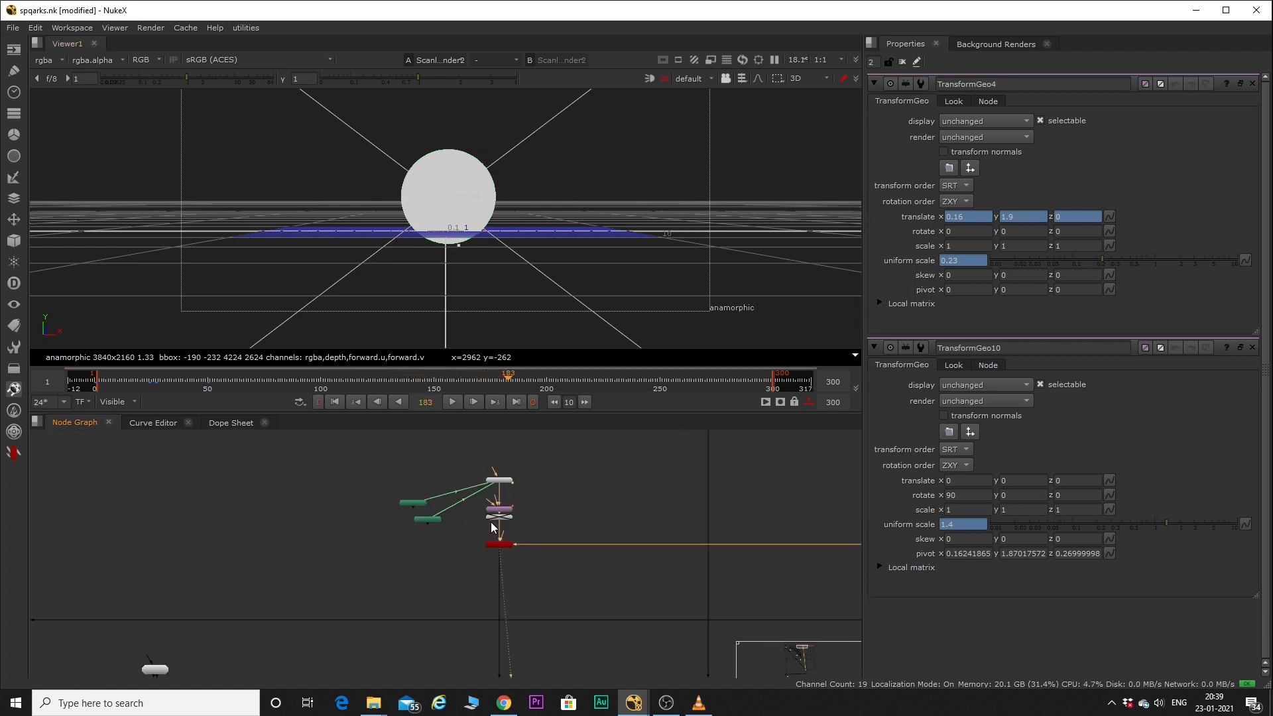
double_click(521, 560)
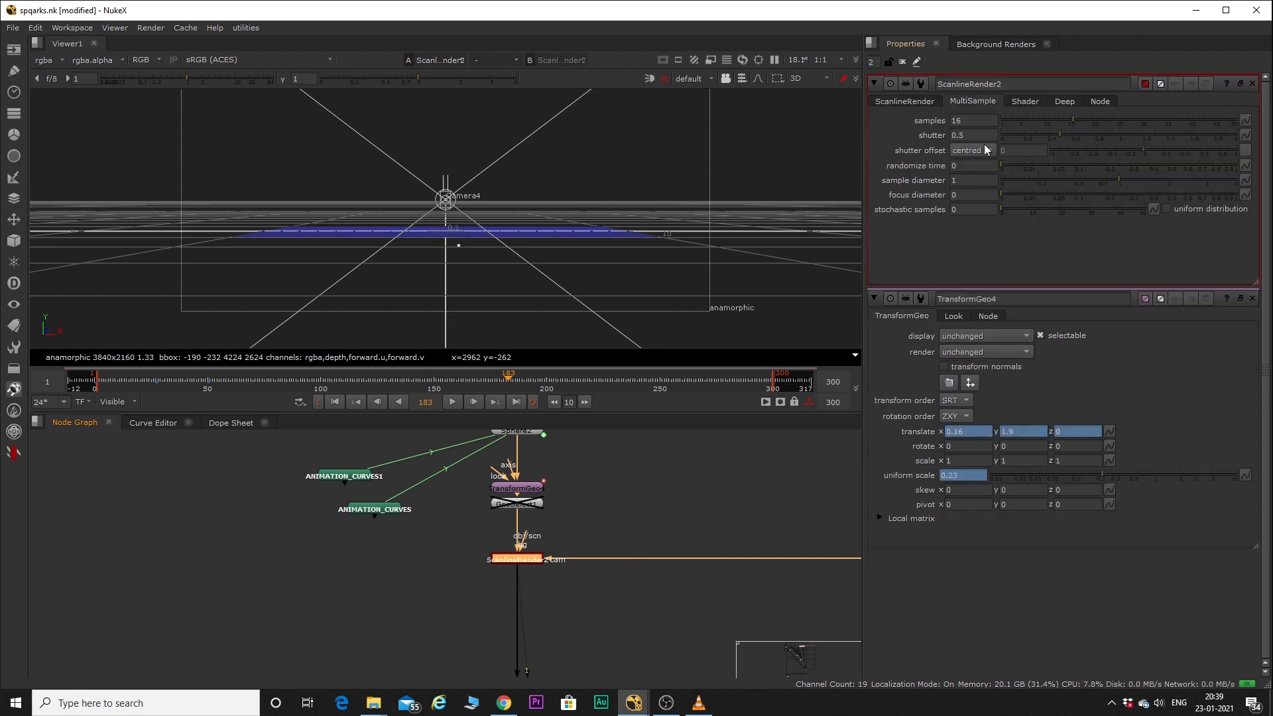
key("Tab")
key("a")
key("l")
key("k")
Find Grade2 below the scanline render, open its properties and inspect its alpha output closely.
scroll(337, 560, "down", 6)
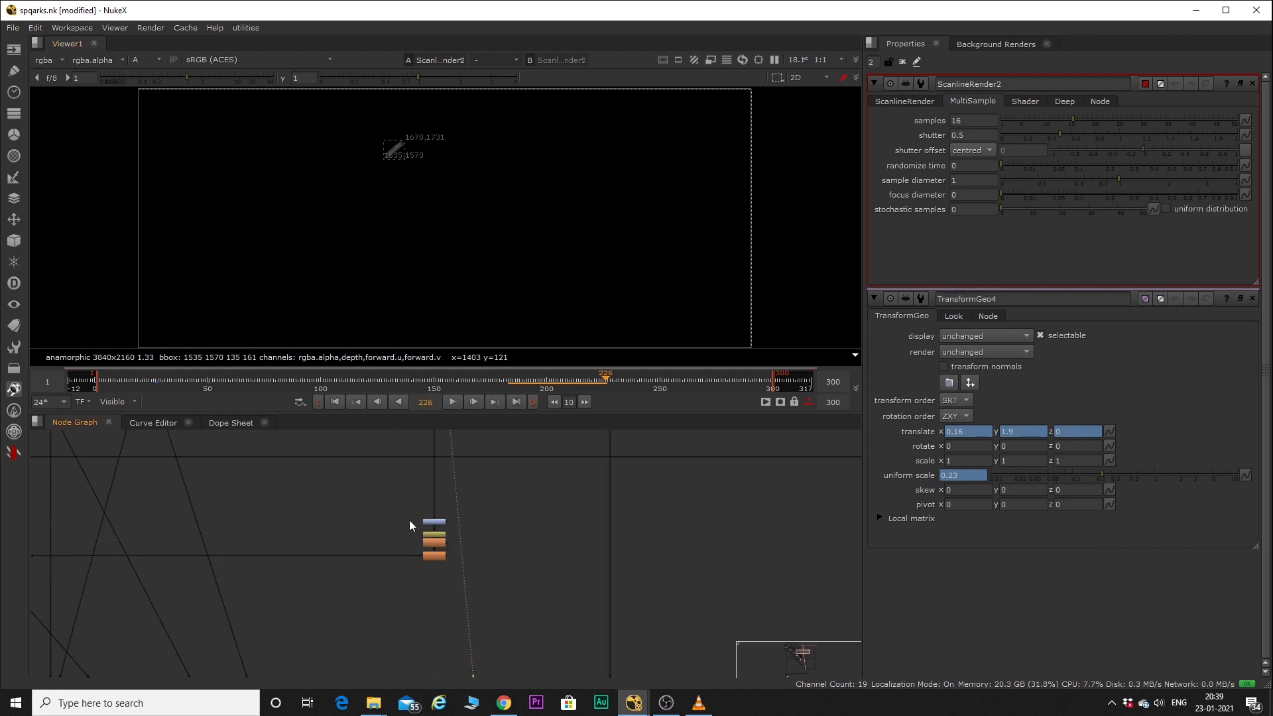
scroll(410, 524, "up", 5)
double_click(468, 512)
key("1")
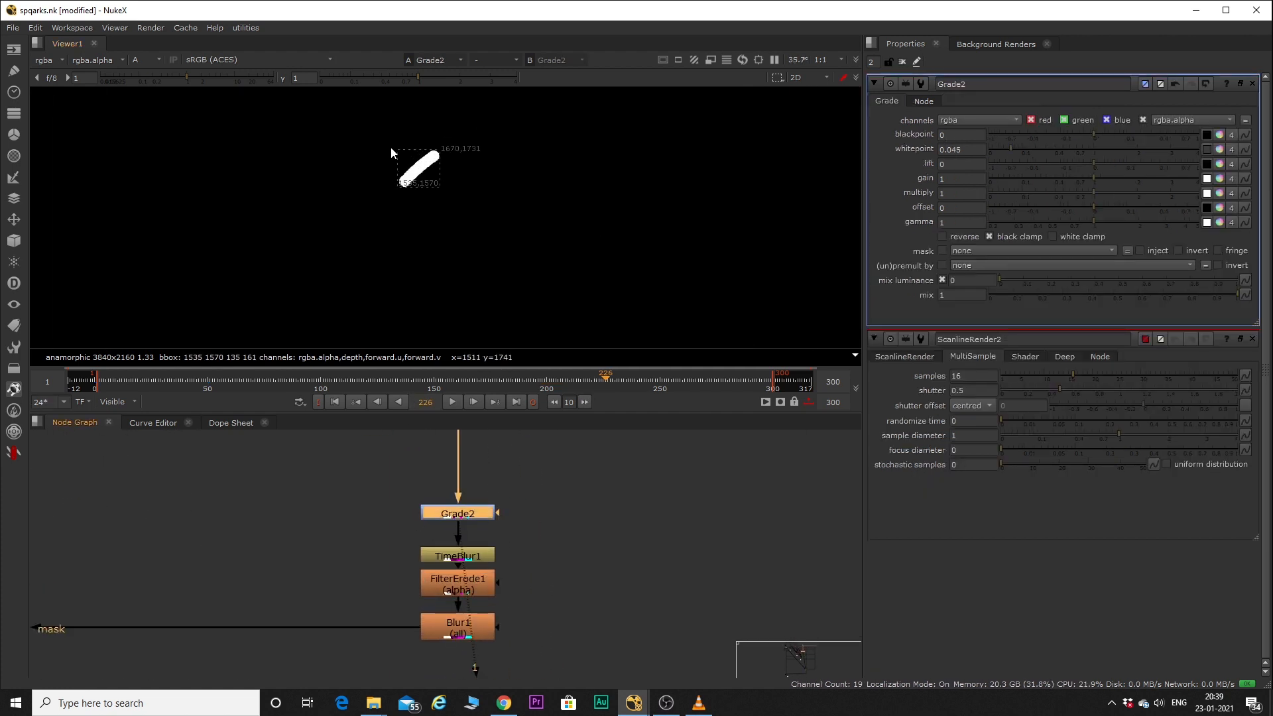
scroll(435, 198, "up", 5)
scroll(434, 199, "down", 2)
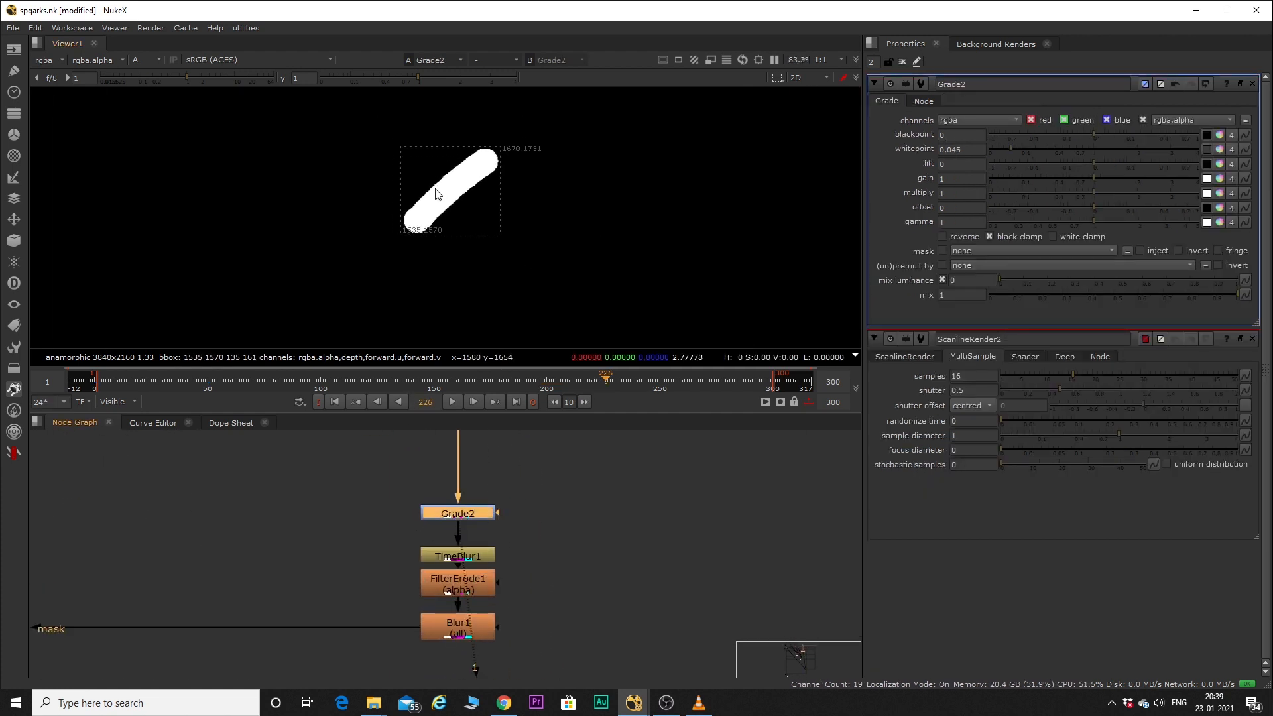
View TimeBlur1's output with its properties open and step forward through several frames of the blurred arc.
double_click(447, 557)
key("1")
scroll(333, 149, "down", 8)
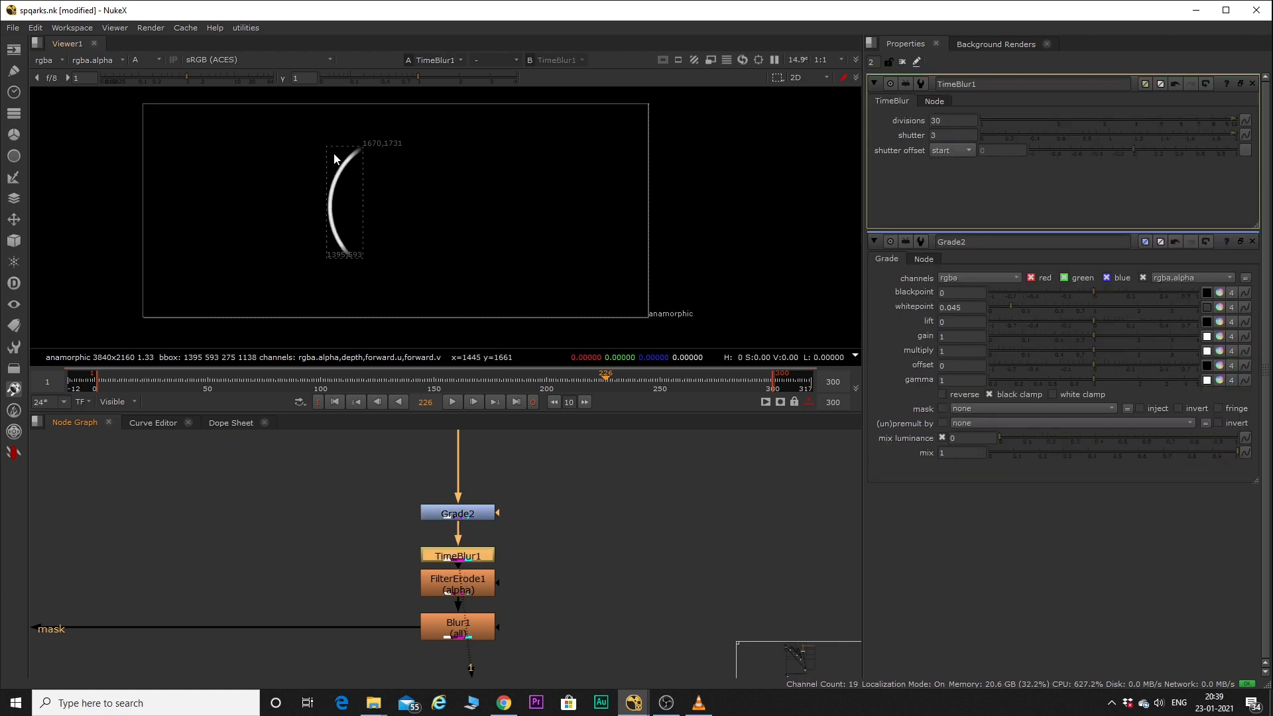
key("Right")
key("Right")
key("Right")
key("Right")
key("Right")
key("Right")
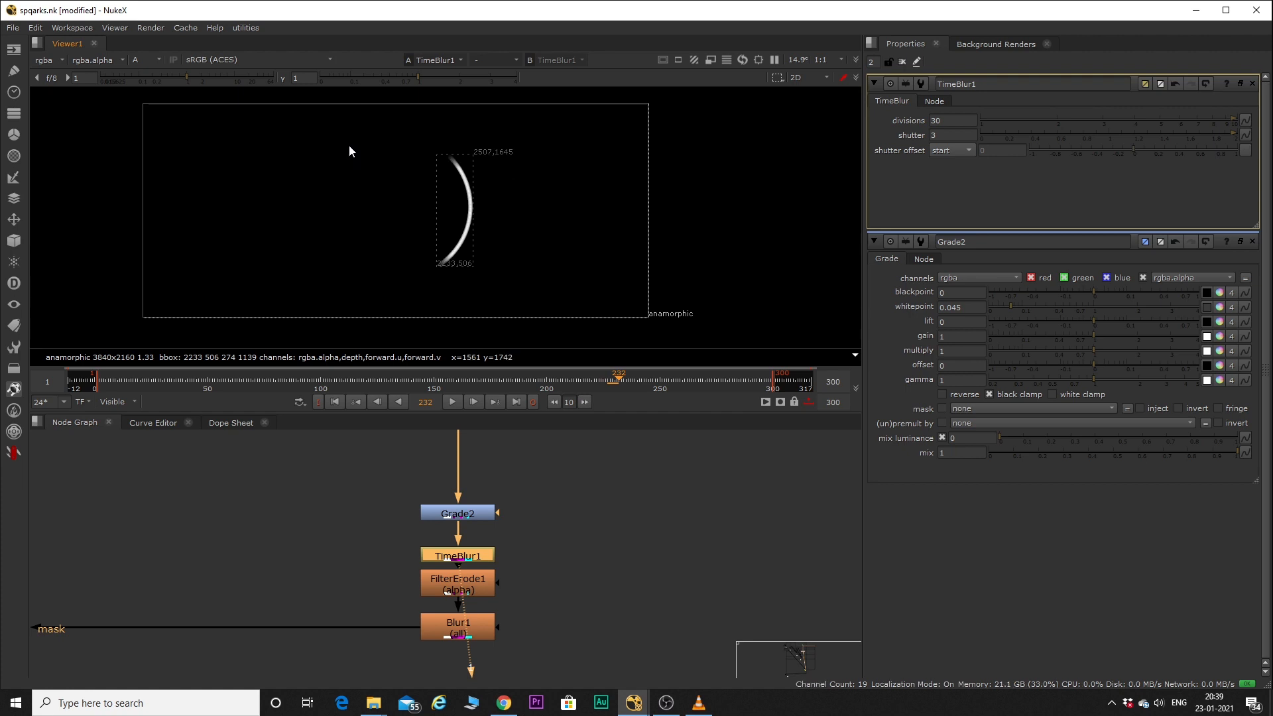
Show the alpha output of Blur1 in the viewer.
scroll(508, 604, "down", 3)
left_click(486, 613)
key("1")
Find Grade4 in the main comp branch, open its properties and view its output in full color.
scroll(500, 577, "down", 4)
scroll(500, 572, "up", 5)
double_click(369, 557)
key("1")
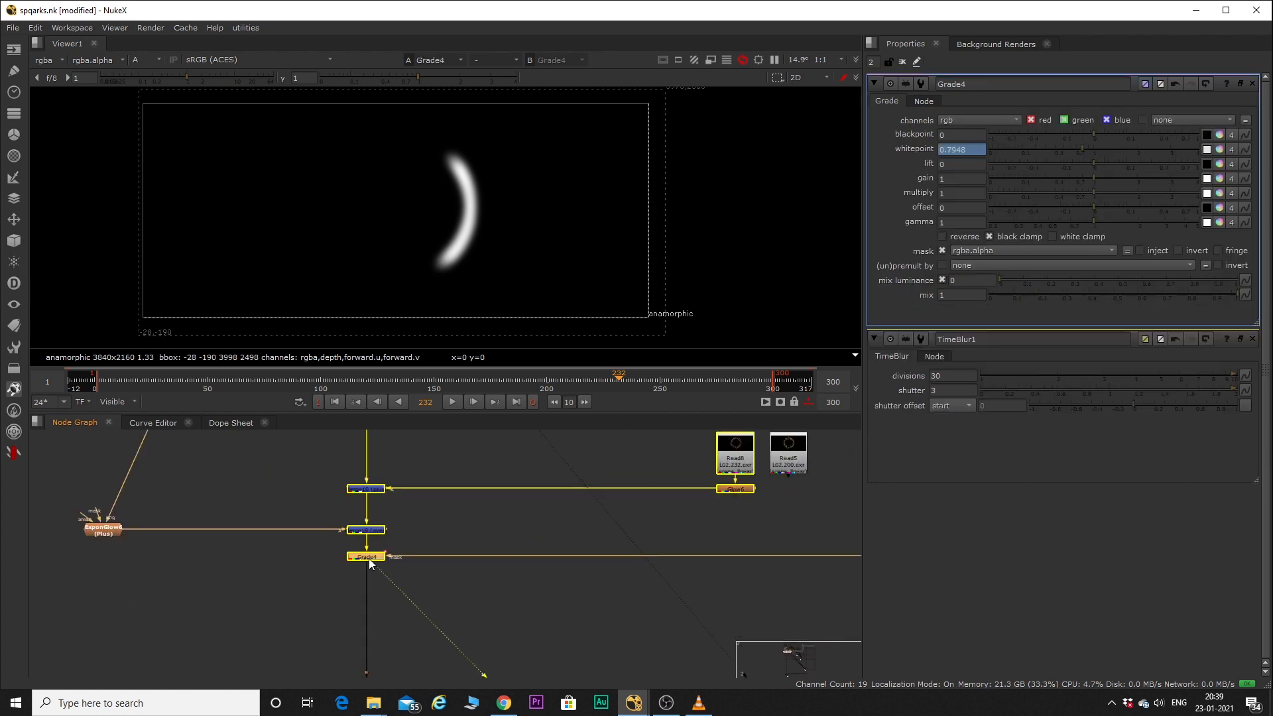
key("a")
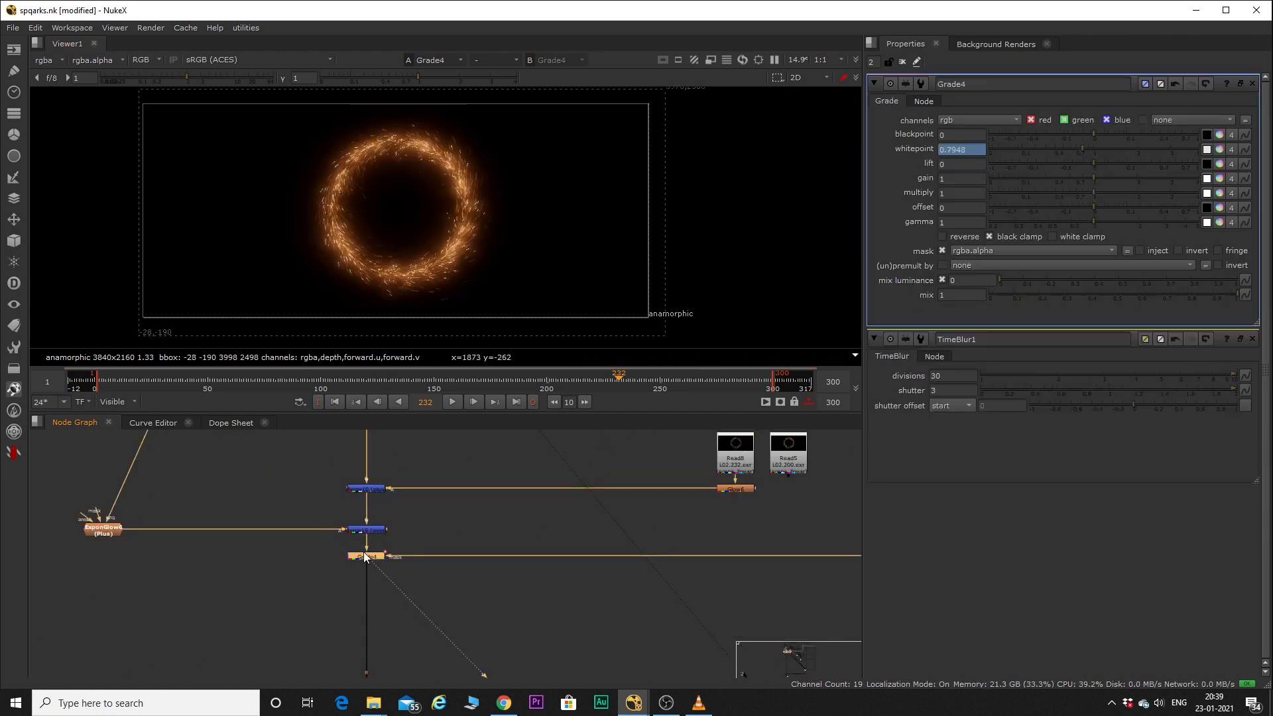
Go to frame 157 and toggle Grade4 off and on to compare the portal ring's brightness.
left_click(449, 382)
key("d")
key("d")
key("d")
key("d")
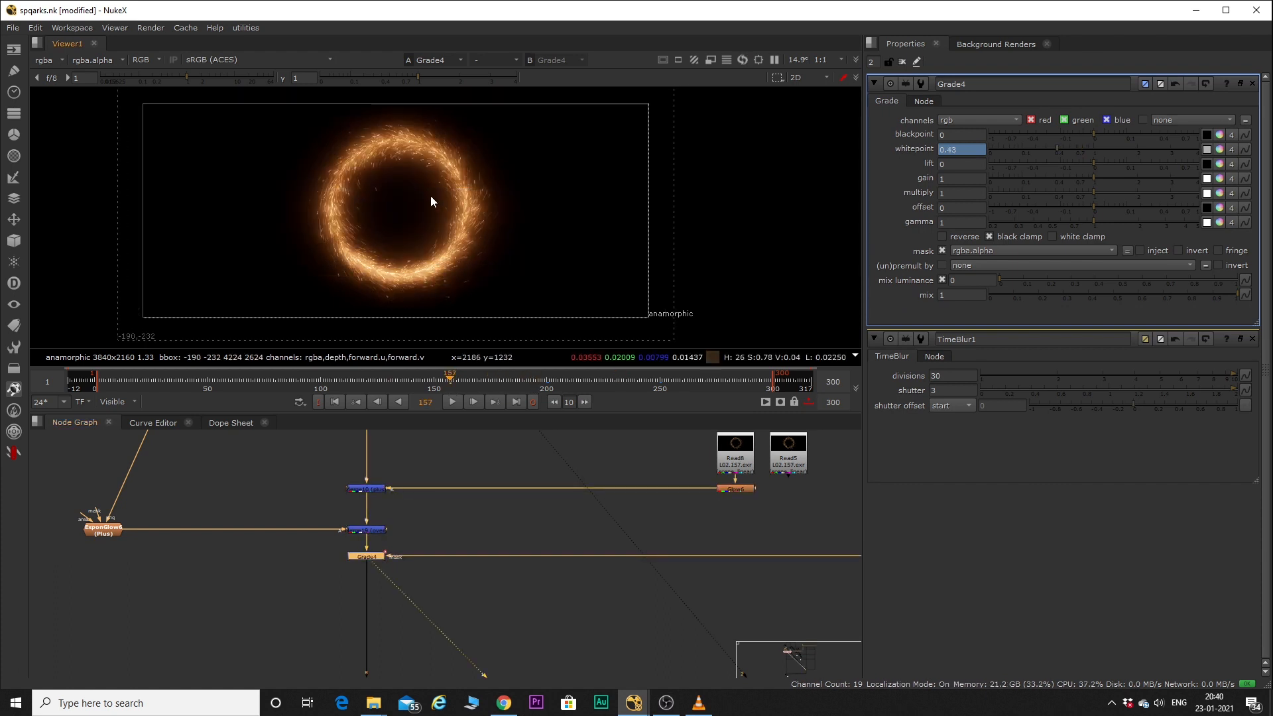
Find Read4 below the third particle branch's Write3 node, show it in the viewer and play its frames.
scroll(416, 531, "down", 11)
scroll(539, 582, "up", 5)
middle_click_drag(527, 552, 460, 570)
scroll(529, 583, "down", 5)
scroll(460, 481, "up", 5)
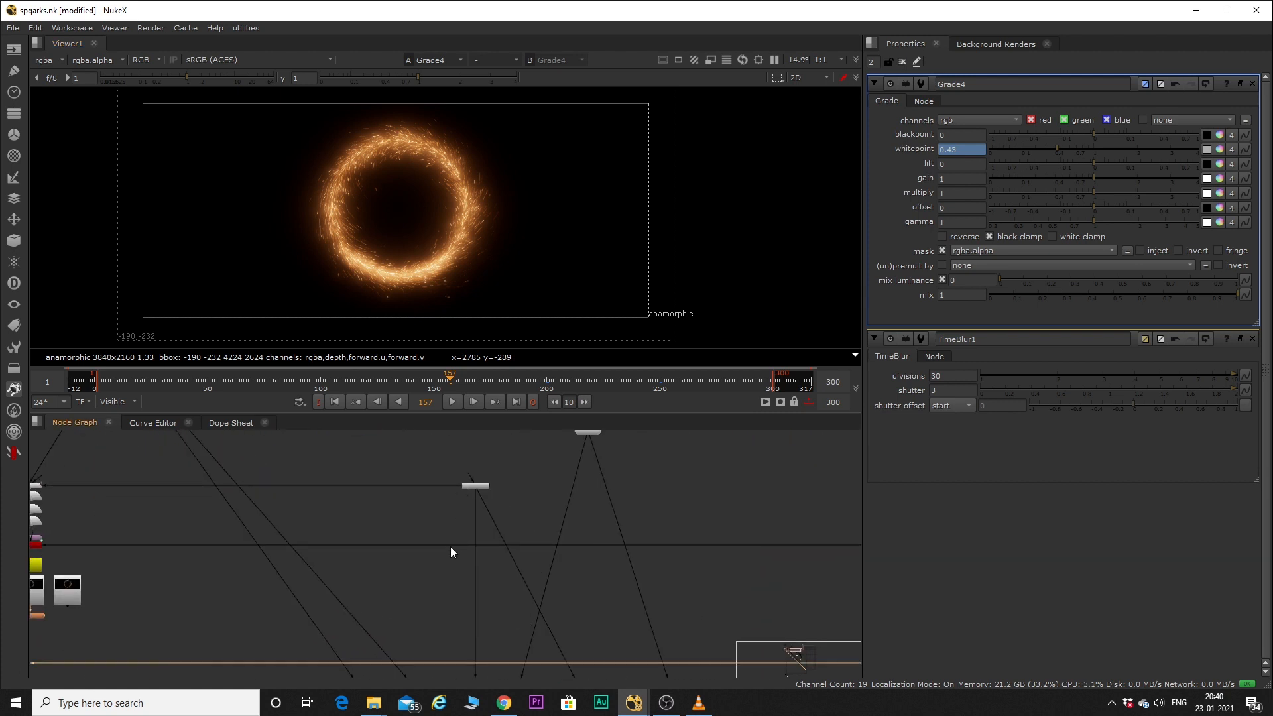
scroll(450, 546, "down", 6)
middle_click_drag(462, 557, 475, 487)
scroll(461, 613, "up", 6)
scroll(485, 642, "up", 2)
left_click(488, 637)
key("1")
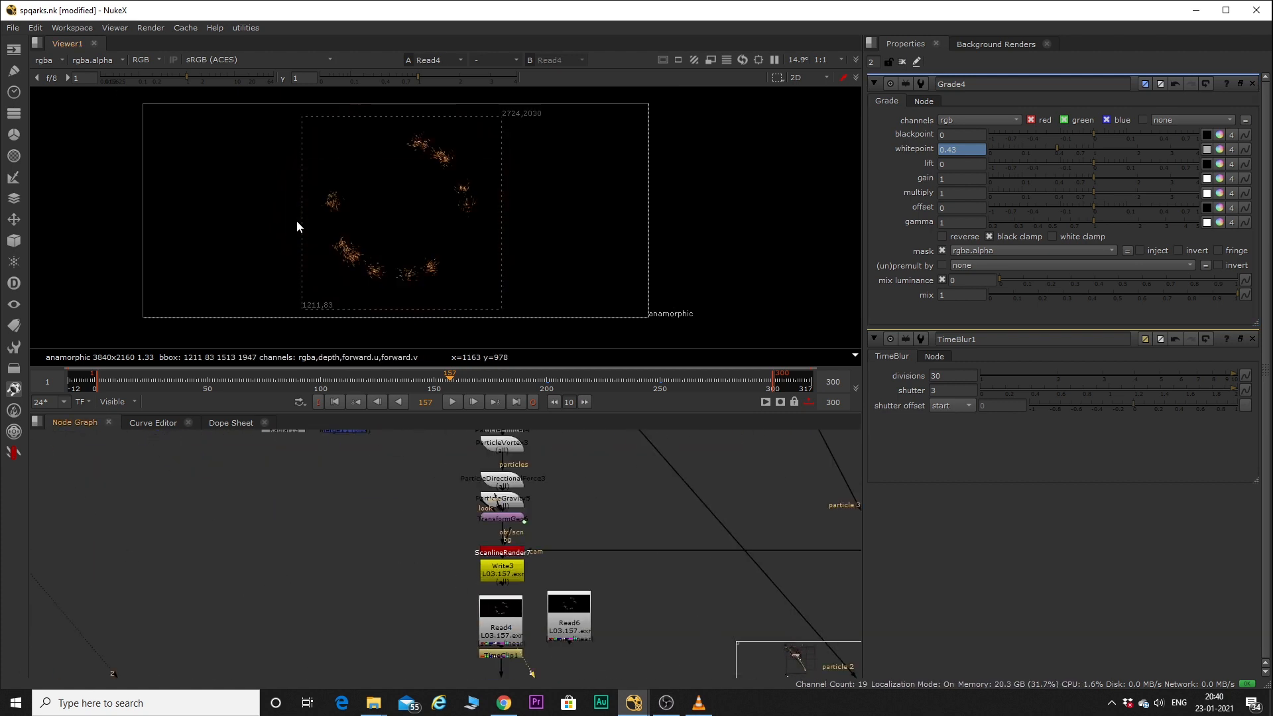
key("l")
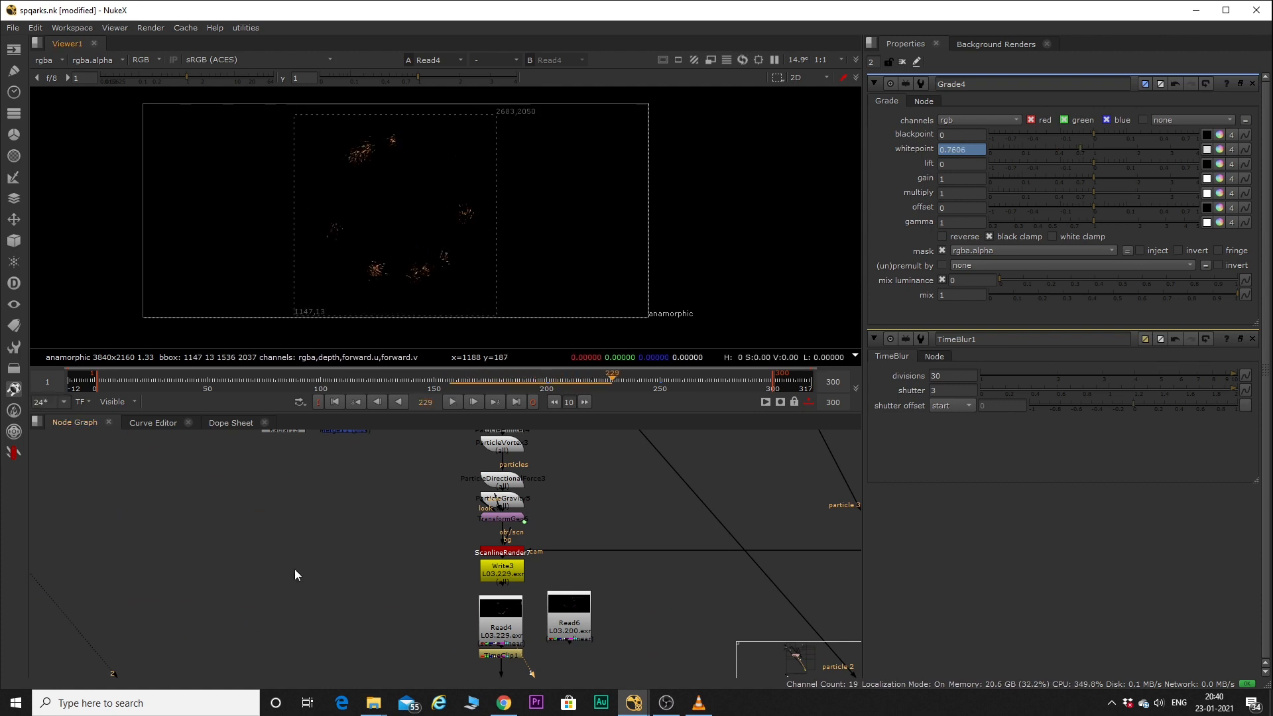
Locate ParticleEmitter3 above WriteGeo1 in the enlarged node graph and show its particles in the viewer.
key("space")
scroll(391, 601, "down", 6)
scroll(411, 360, "up", 2)
middle_click_drag(423, 235, 404, 547)
scroll(396, 547, "up", 8)
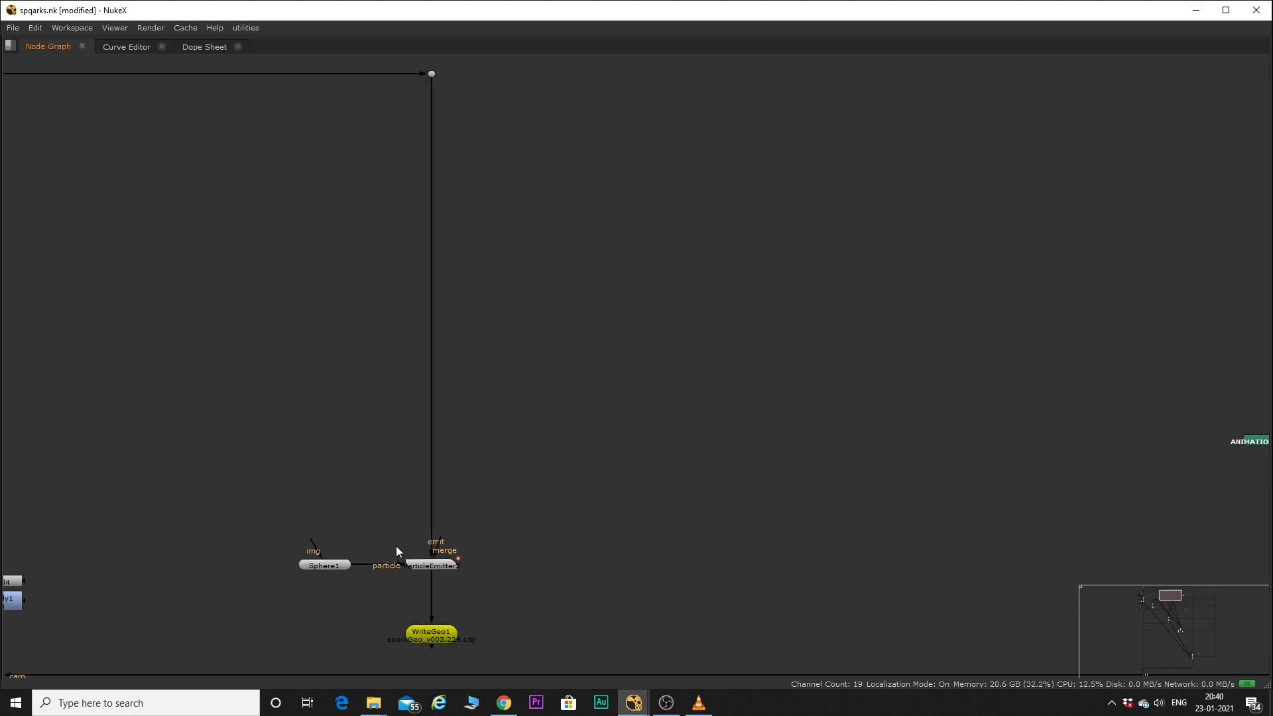
key("space")
left_click(440, 566)
key("1")
scroll(449, 567, "down", 6)
scroll(447, 559, "up", 7)
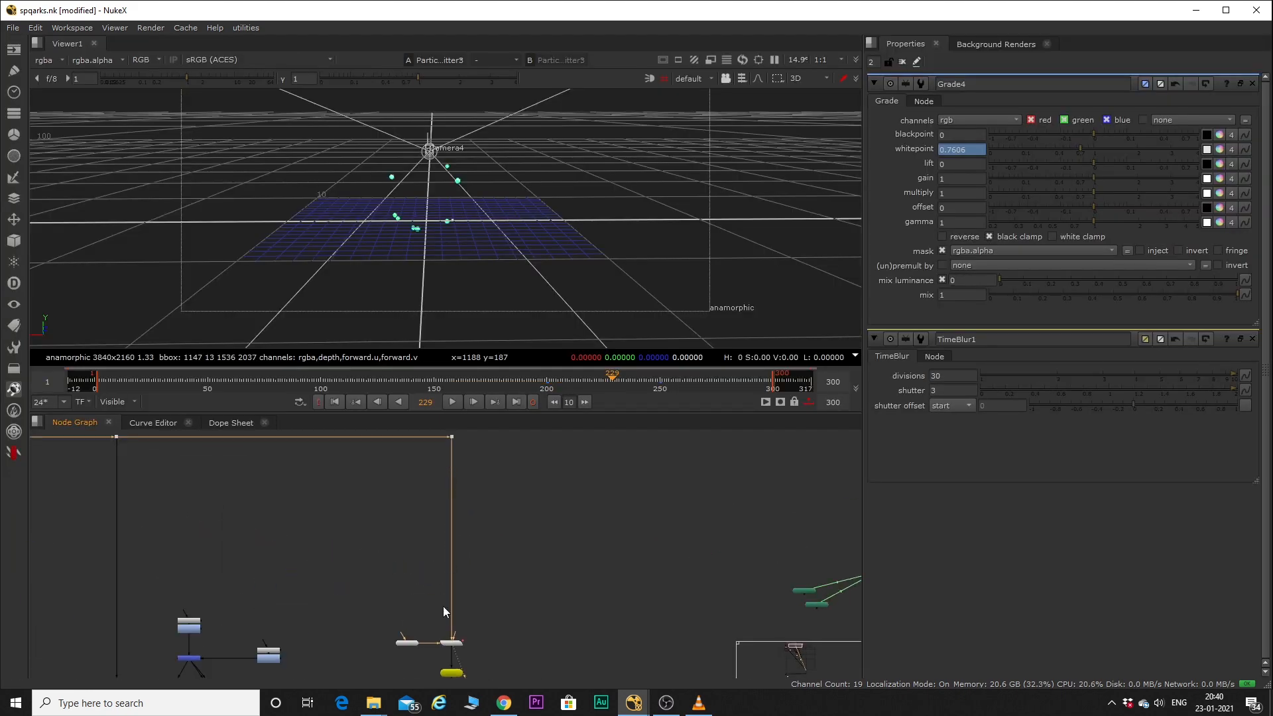
Show Sphere1, the particle input of ParticleEmitter3, in the 3D view and open its properties.
left_click(399, 627)
key("1")
double_click(399, 628)
scroll(434, 217, "down", 1)
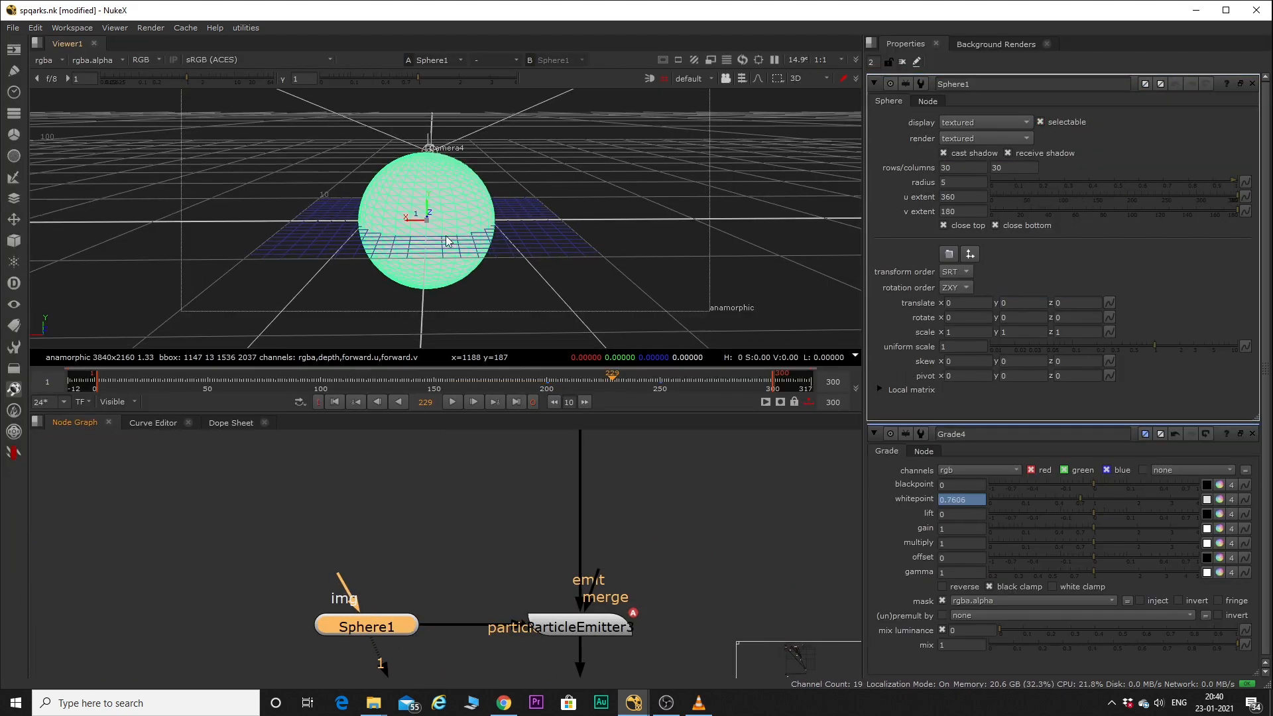
Open ParticleEmitter3's properties to review its emission rate, lifetime and size settings.
scroll(559, 550, "down", 6)
scroll(560, 560, "up", 5)
double_click(578, 570)
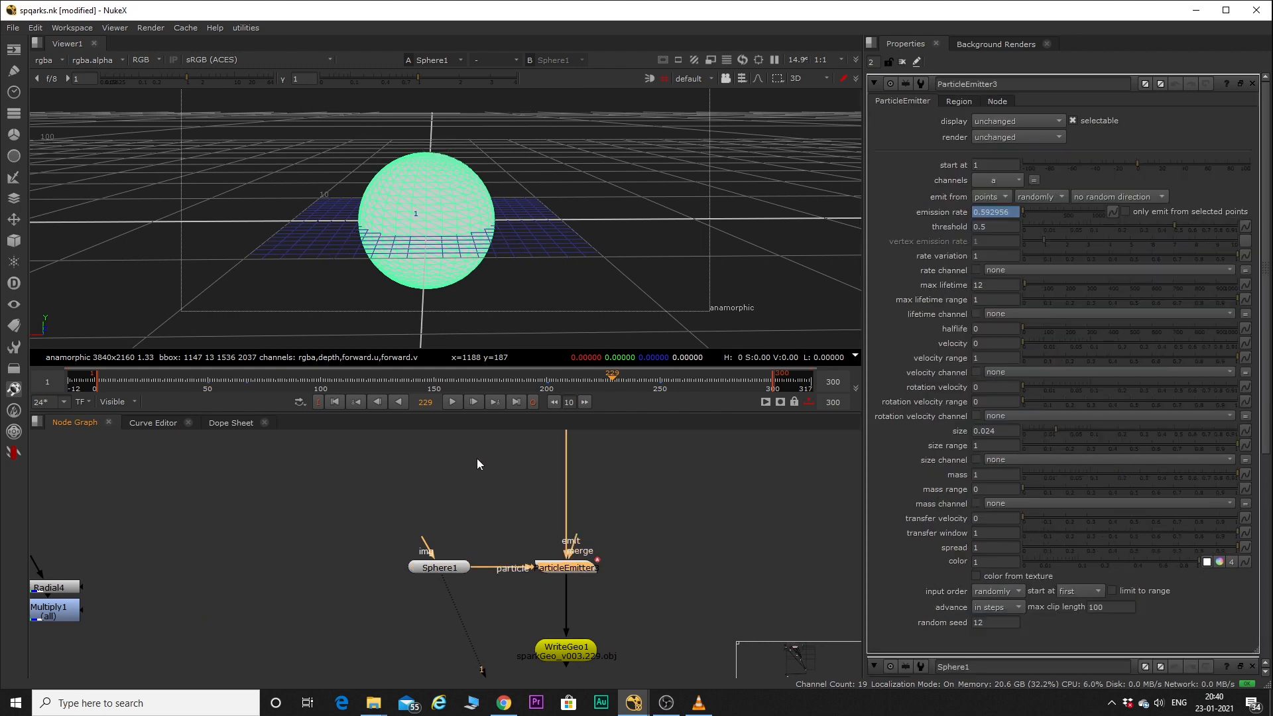
scroll(446, 555, "down", 8)
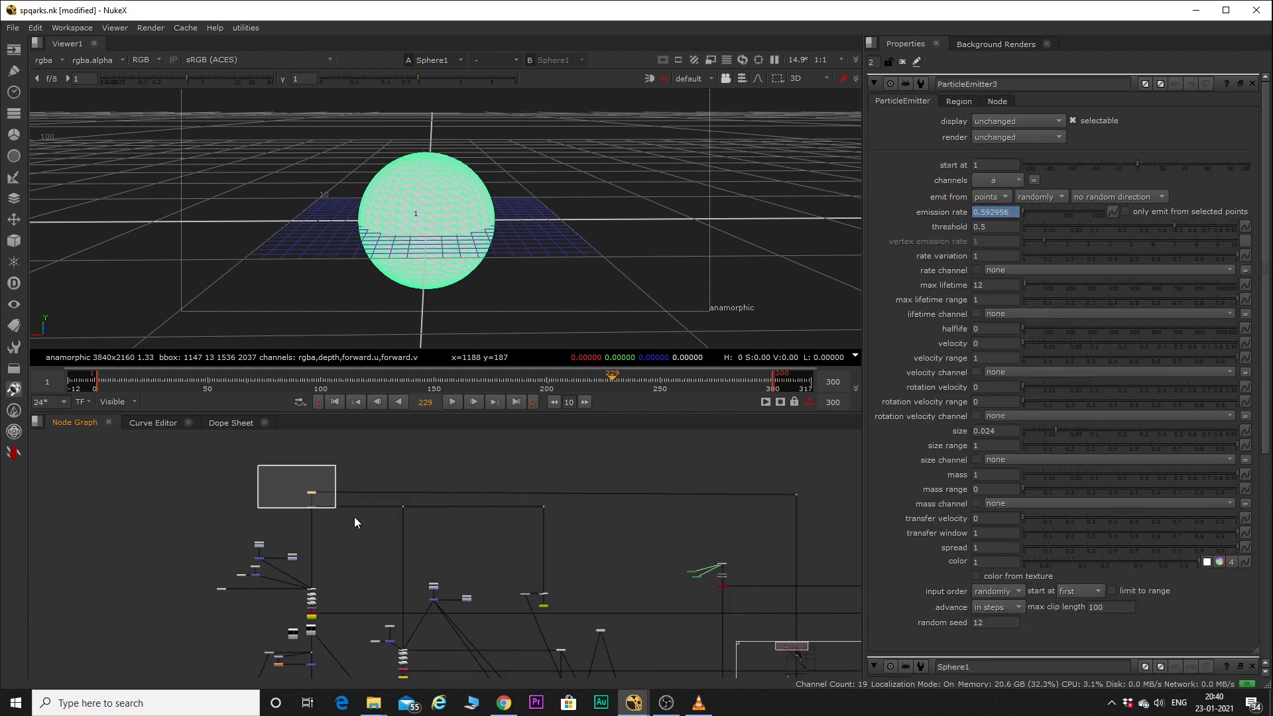
Check ParticleEmitter3's emission rate at frame 200 while Sphere1 is displayed in the viewer.
scroll(571, 606, "up", 3)
scroll(484, 574, "up", 5)
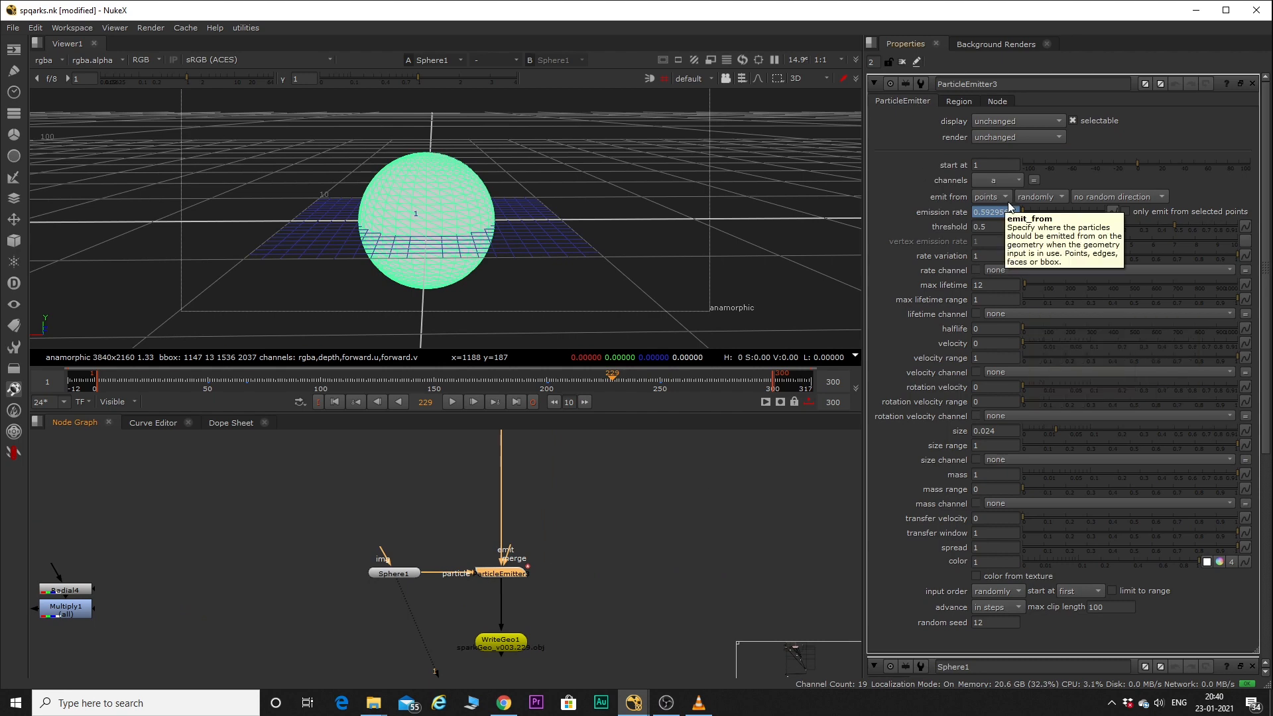
left_click(547, 381)
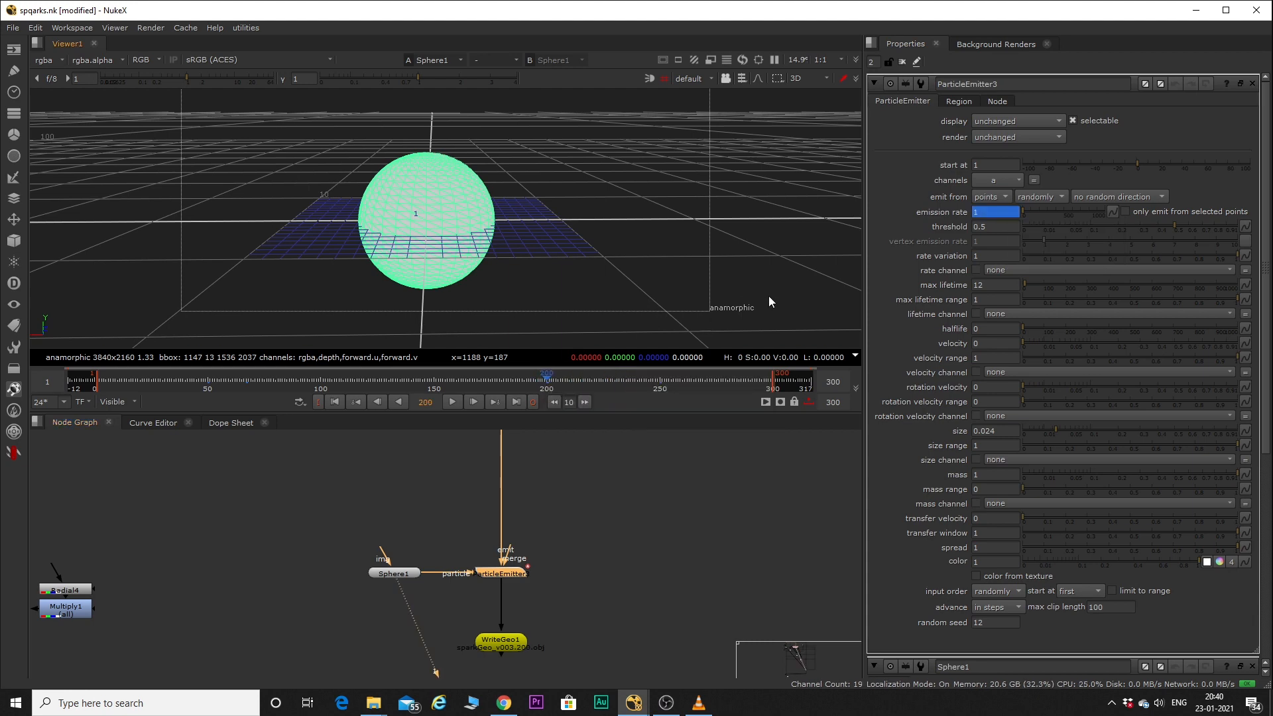
Show ParticleEmitter3 in the viewer, play its particles from frame 200, and move to frame 250.
middle_click_drag(435, 588, 463, 505)
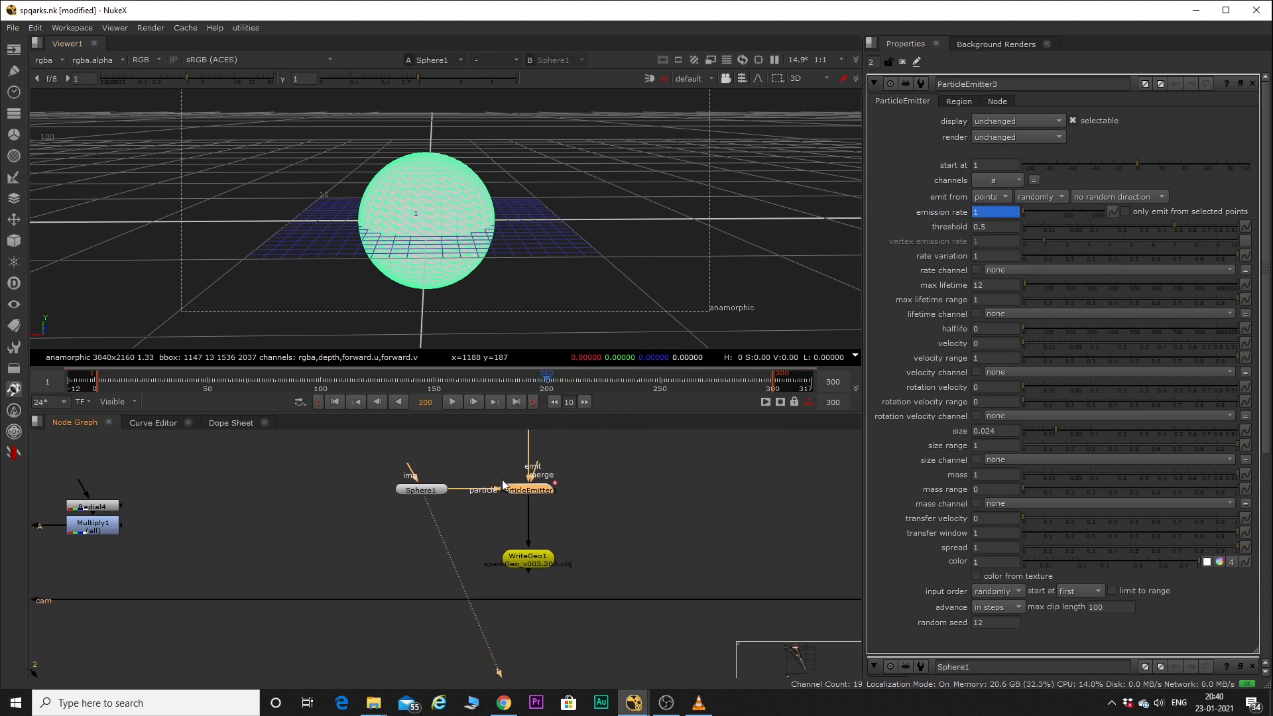
key("1")
key("l")
scroll(377, 144, "up", 3)
key("k")
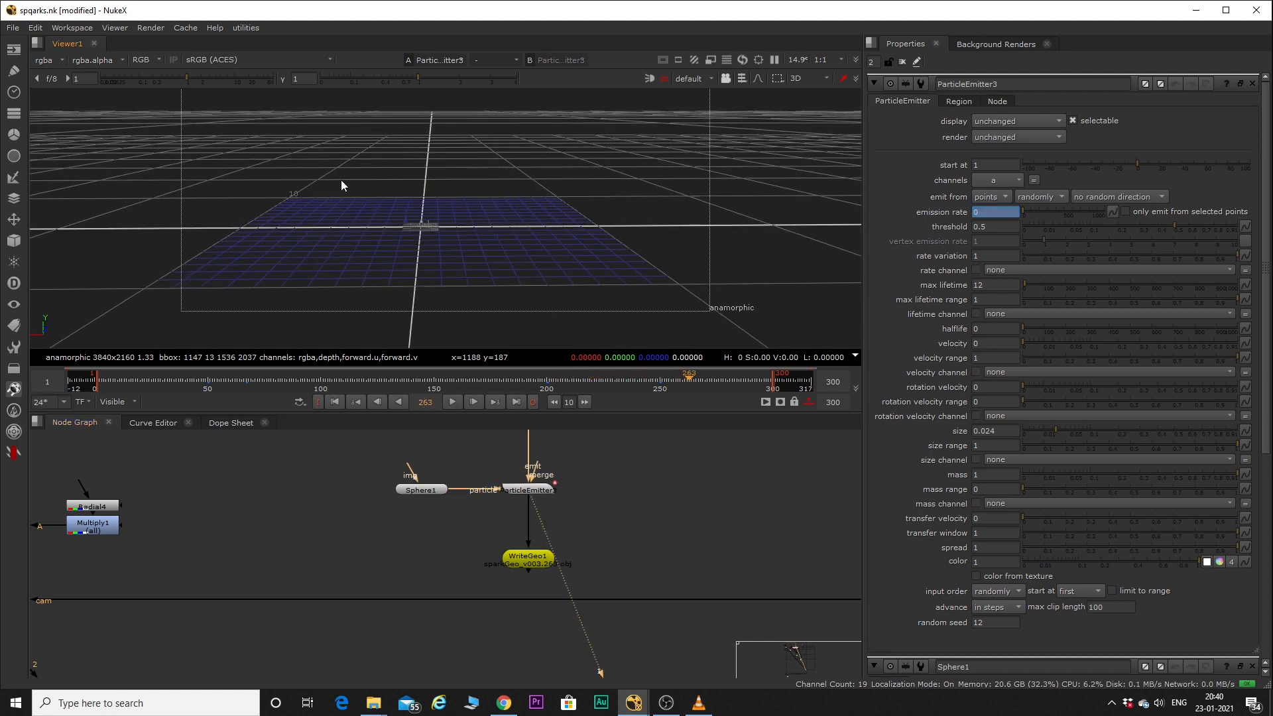
left_click(650, 380)
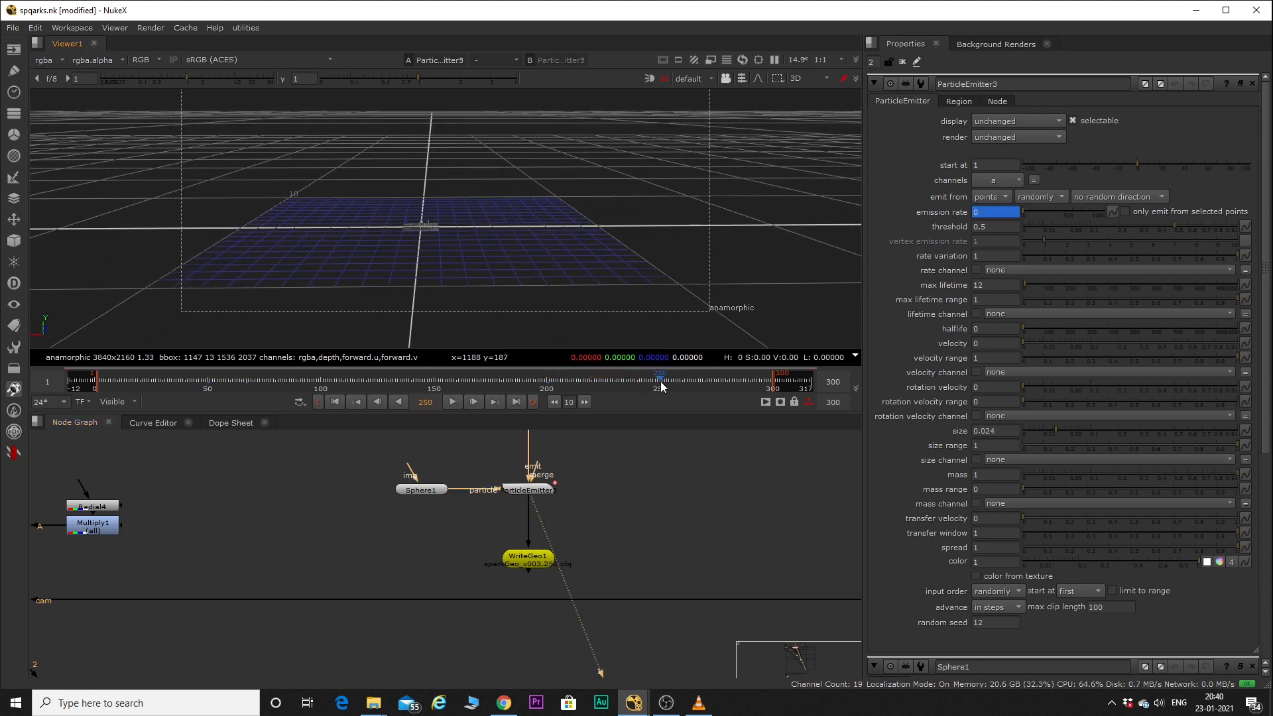
Find ReadGeo3 in the node graph, show its geometry in the viewer and open its properties.
scroll(572, 497, "down", 5)
scroll(584, 543, "up", 3)
middle_click_drag(587, 548, 326, 411)
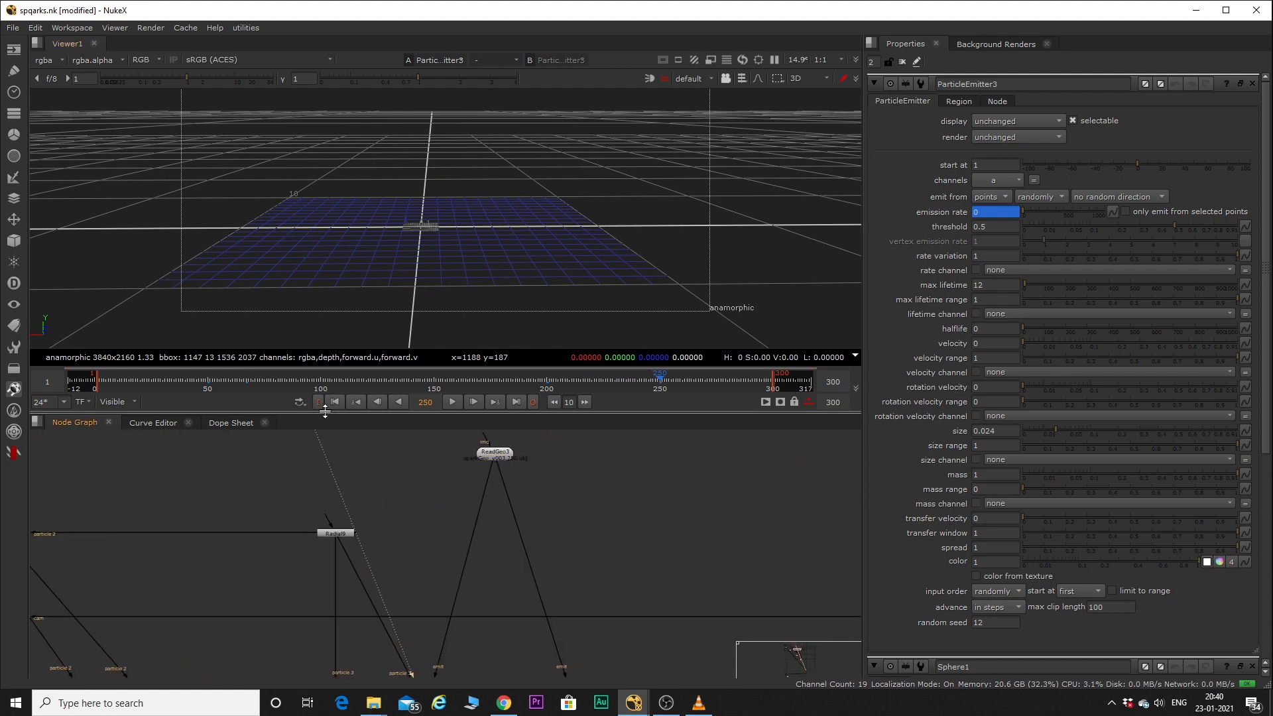
scroll(512, 455, "up", 3)
double_click(492, 455)
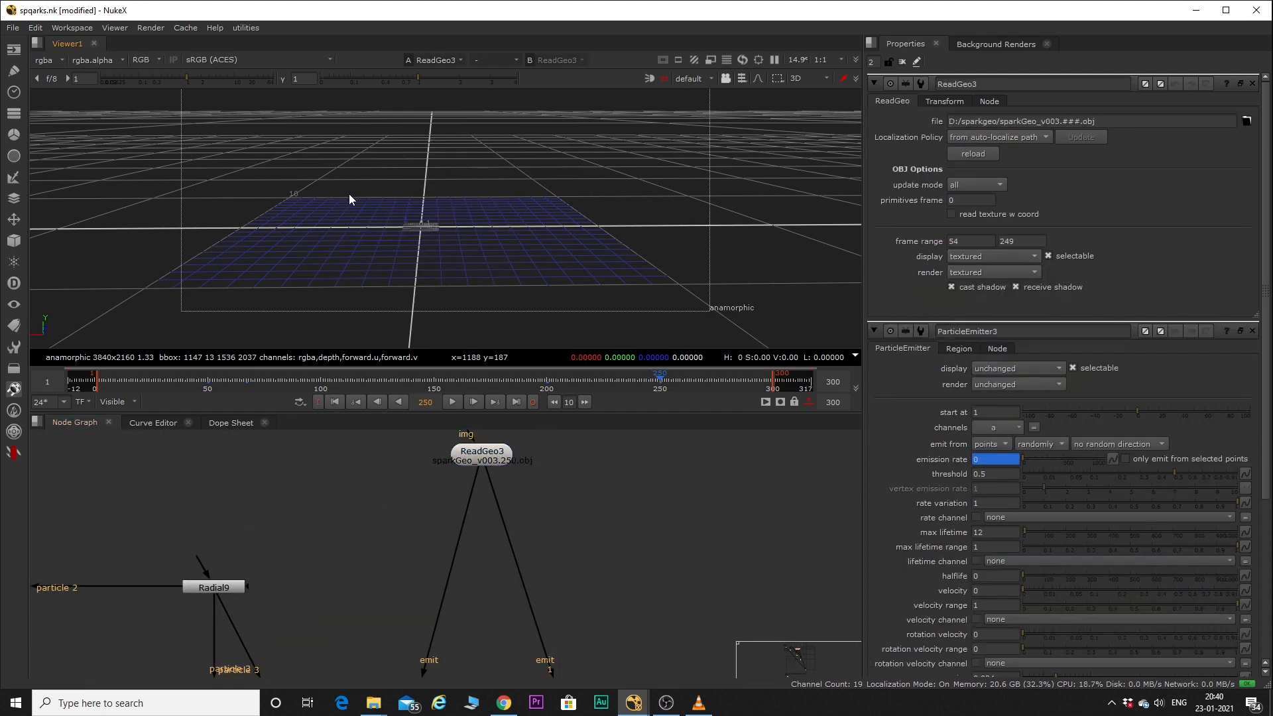
Play ReadGeo3's geometry from frame 95, stop, and select its points in the 3D view.
left_click(308, 377)
key("l")
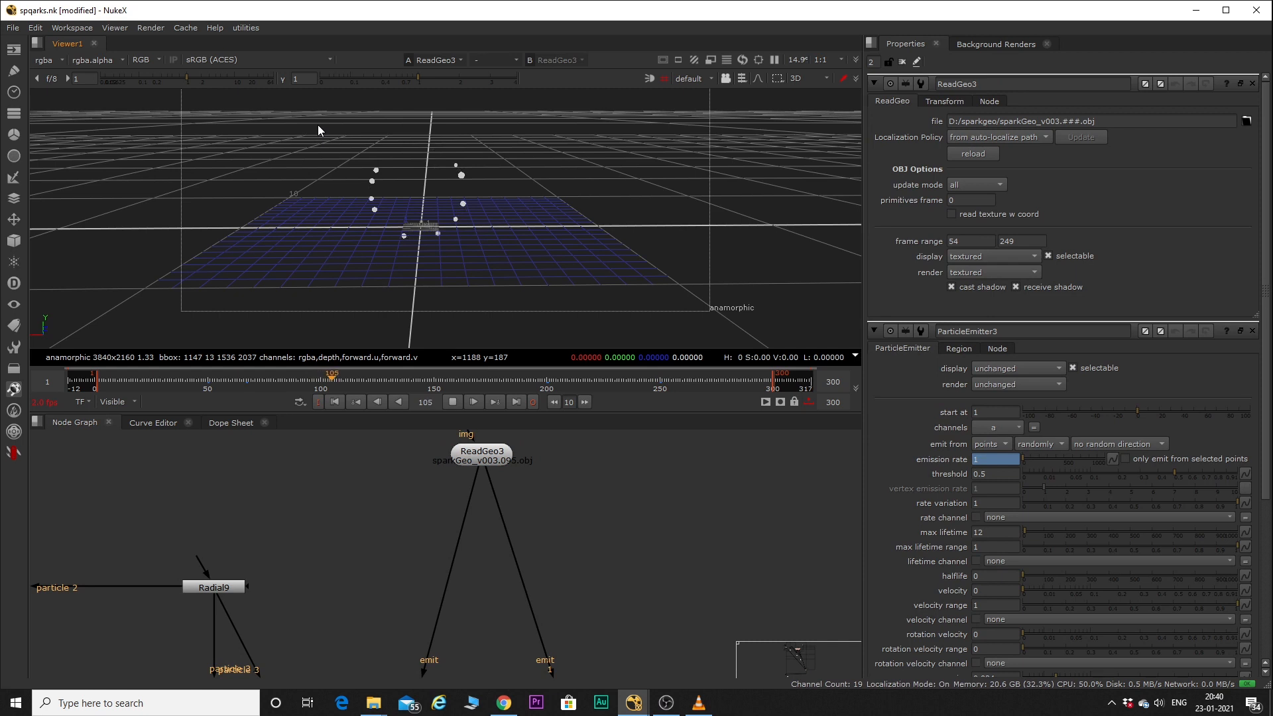
key("k")
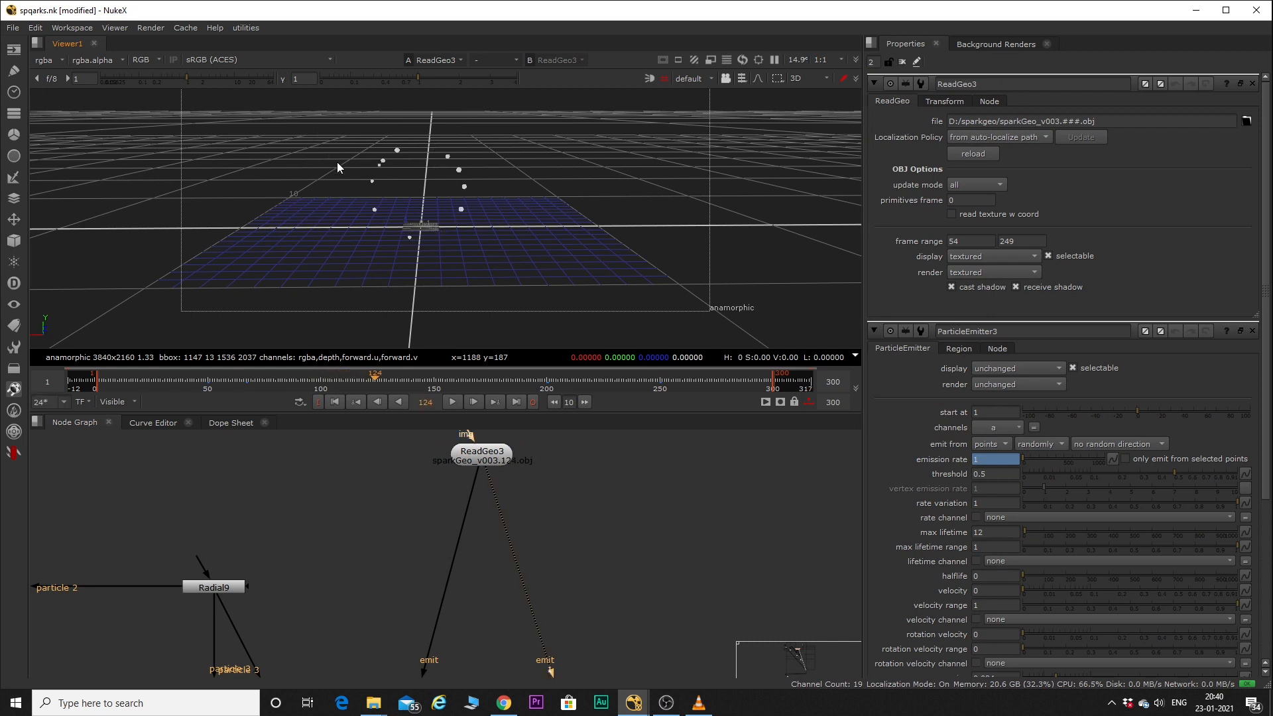
left_click_drag(332, 130, 499, 269)
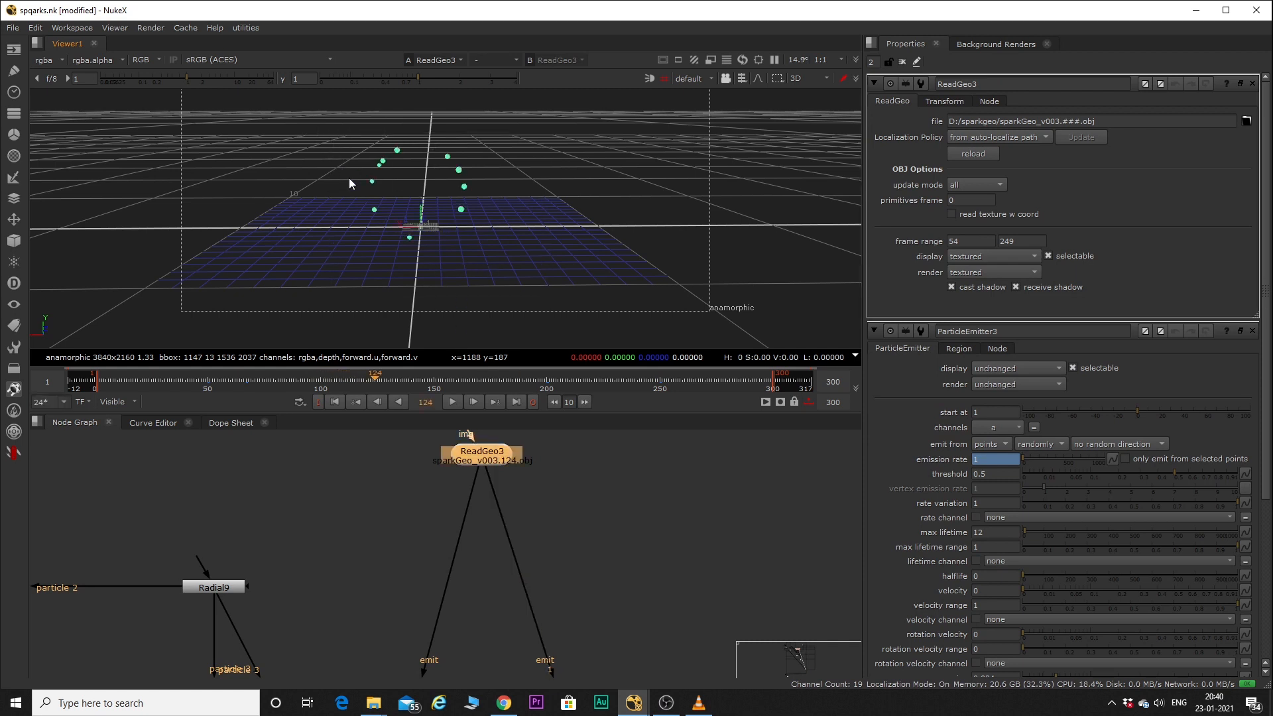
Locate ParticleEmitter4 above ParticleVortex3 and open its properties to review emission rate, lifetime and velocity.
scroll(514, 546, "down", 5)
scroll(467, 558, "up", 5)
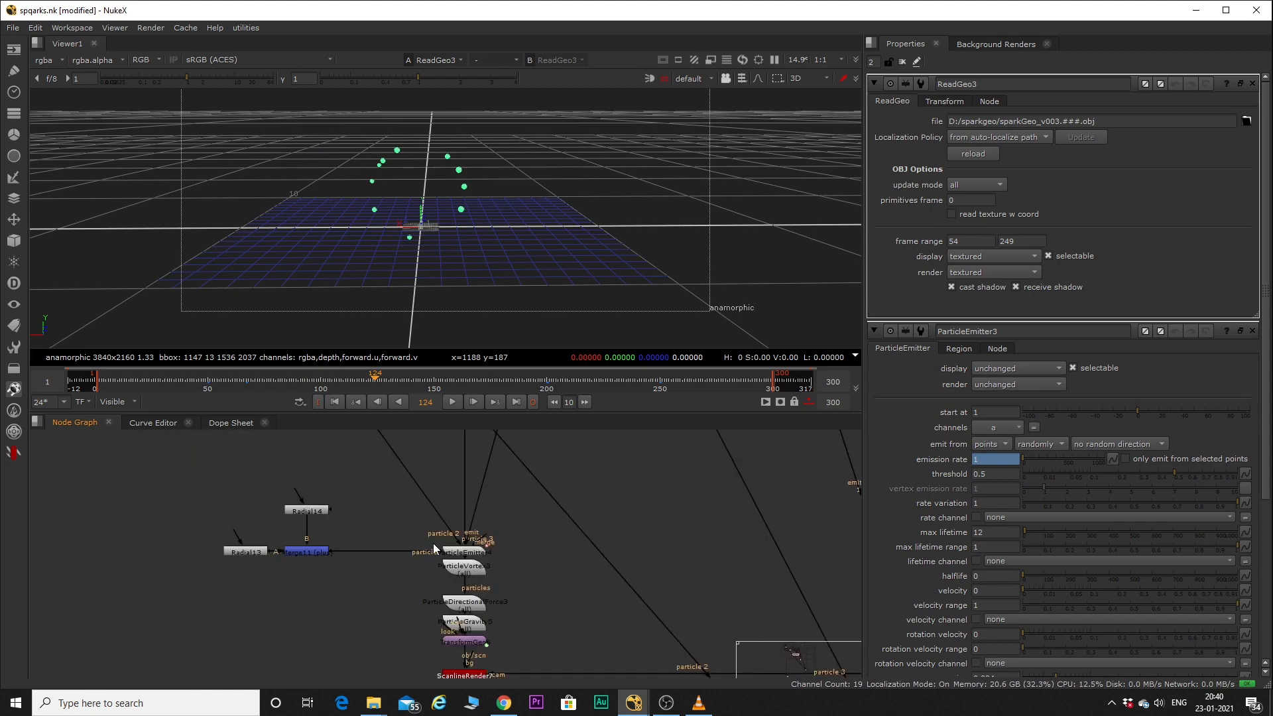
scroll(424, 543, "up", 3)
double_click(487, 556)
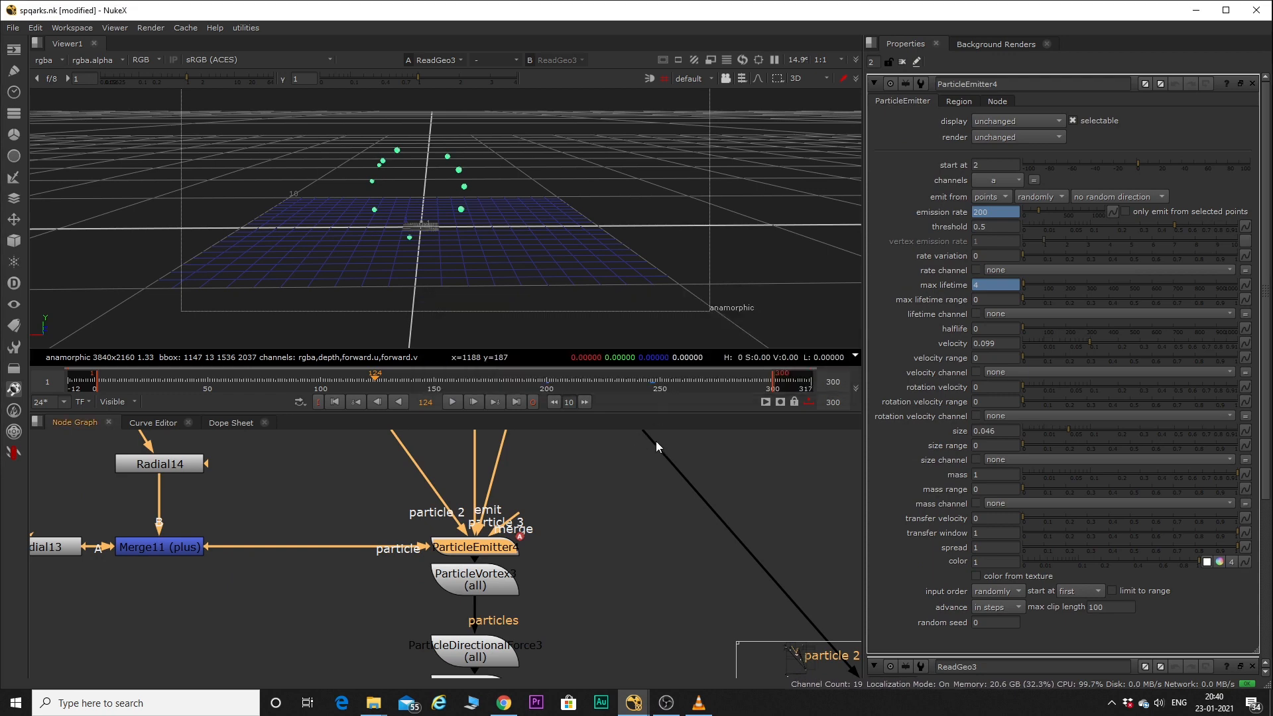
Move to frame 247 to check ParticleEmitter4's animated values, and set the timeline range to Global.
scroll(657, 587, "down", 4)
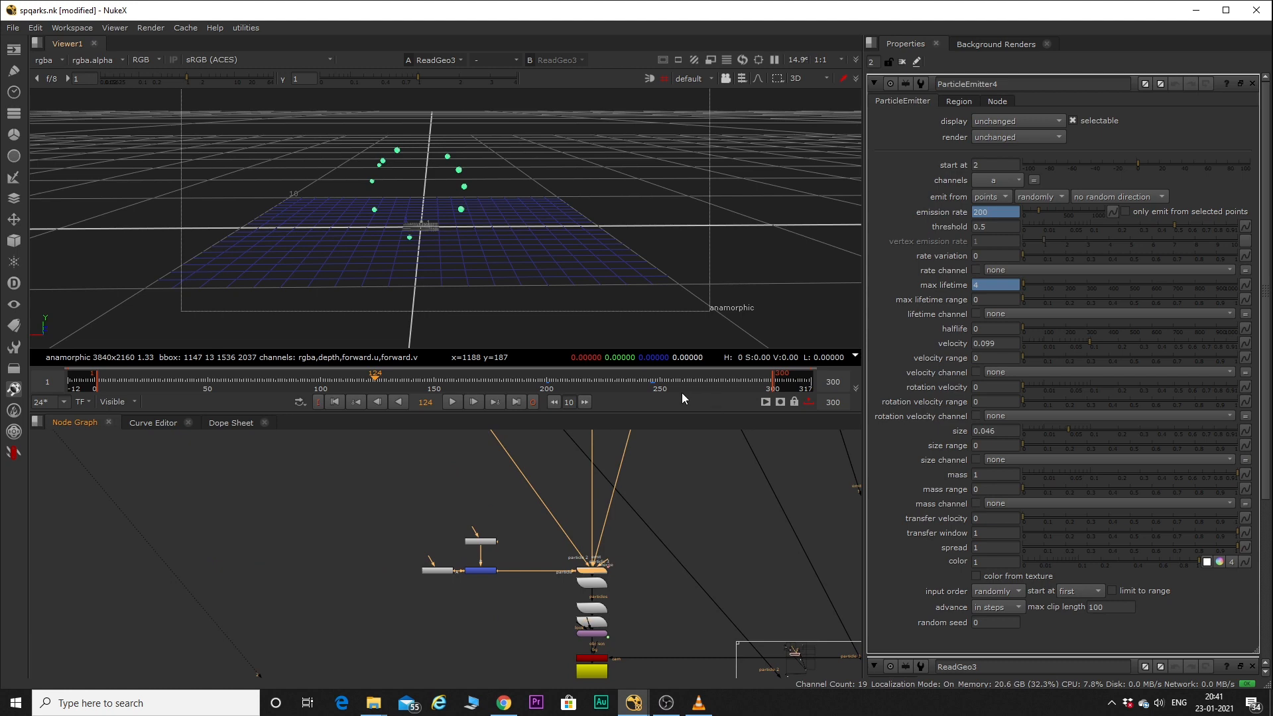
scroll(641, 385, "up", 4)
left_click(600, 300)
key("Right")
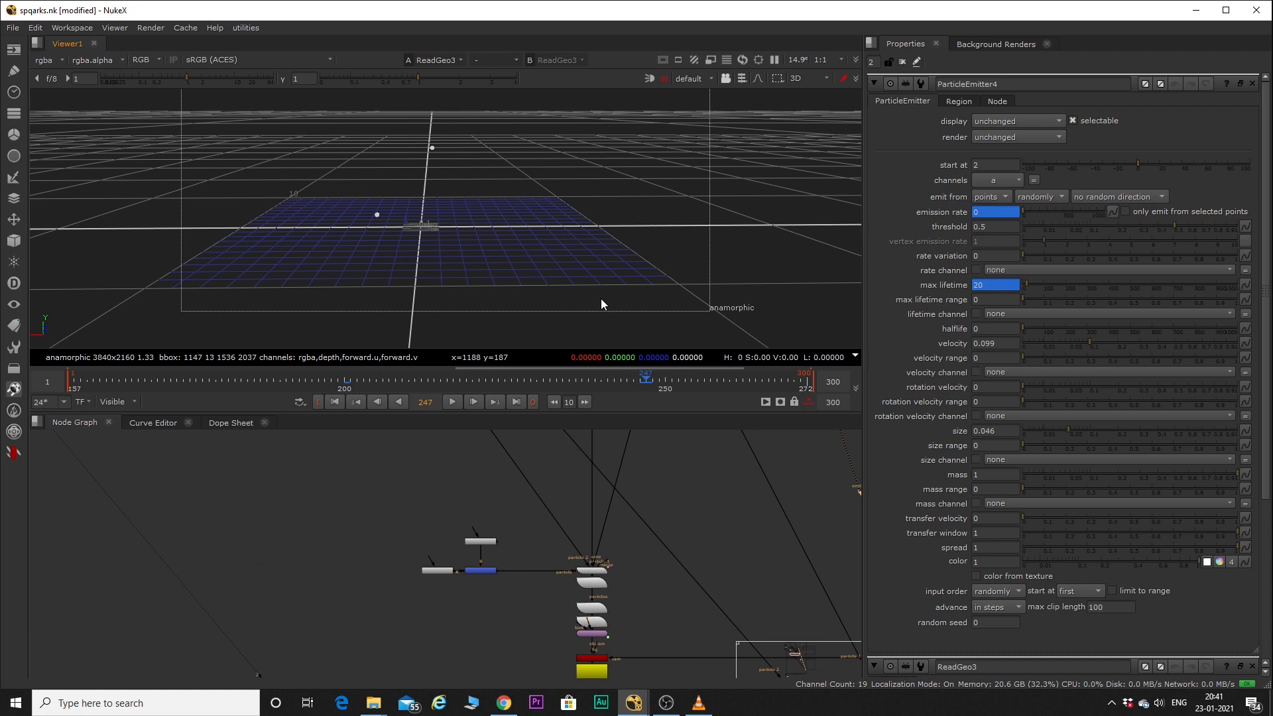
left_click(110, 399)
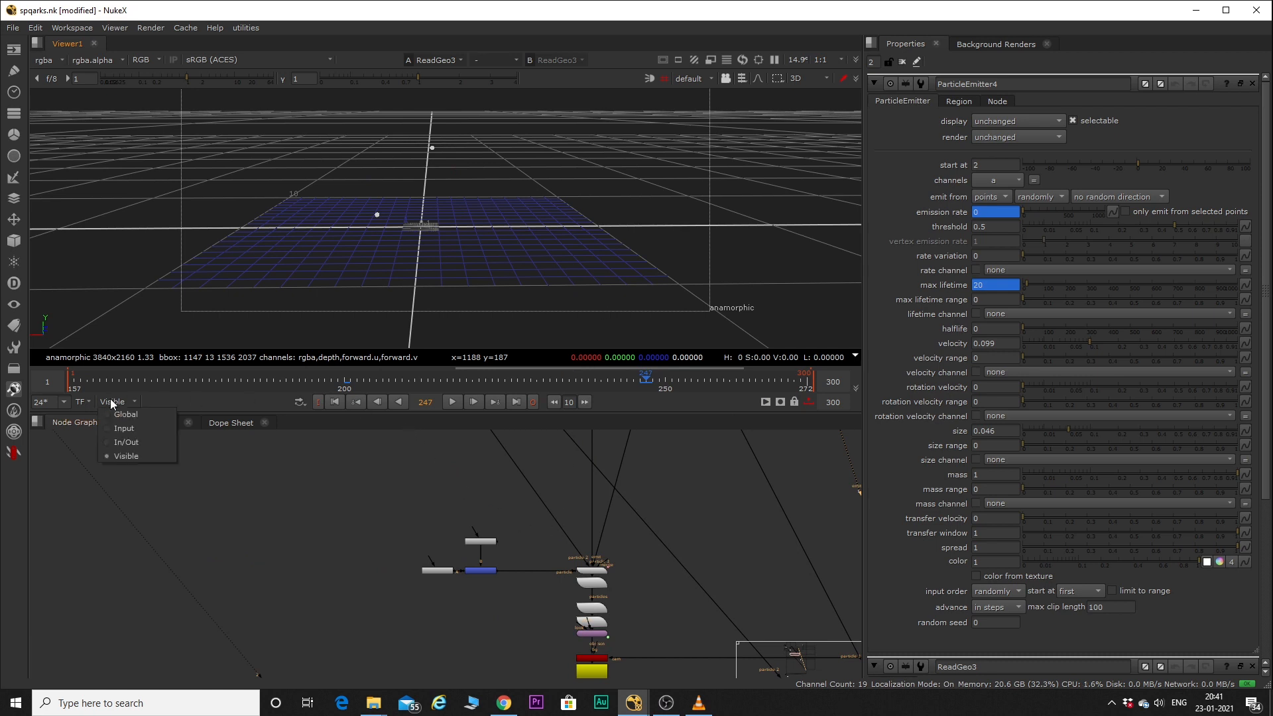
left_click(125, 415)
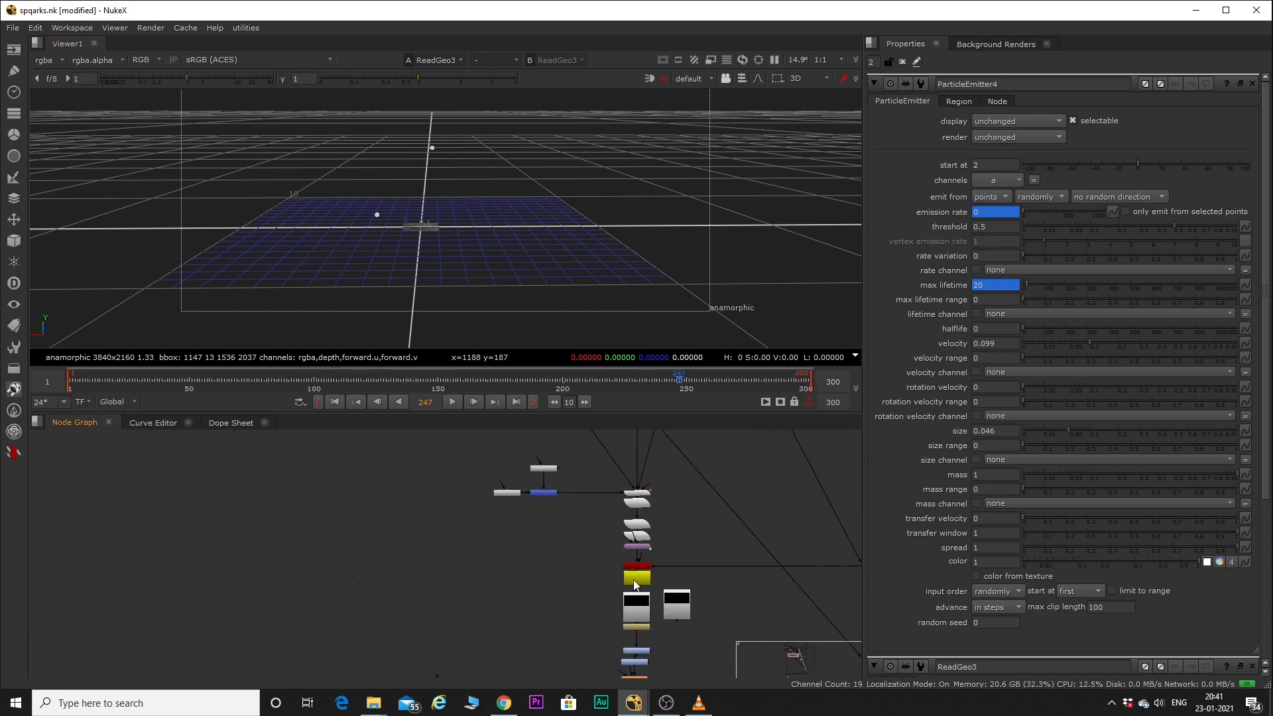
Show Read4, below Write3, in the viewer and open its properties.
scroll(627, 559, "up", 5)
double_click(611, 531)
key("1")
middle_click_drag(520, 524, 492, 650)
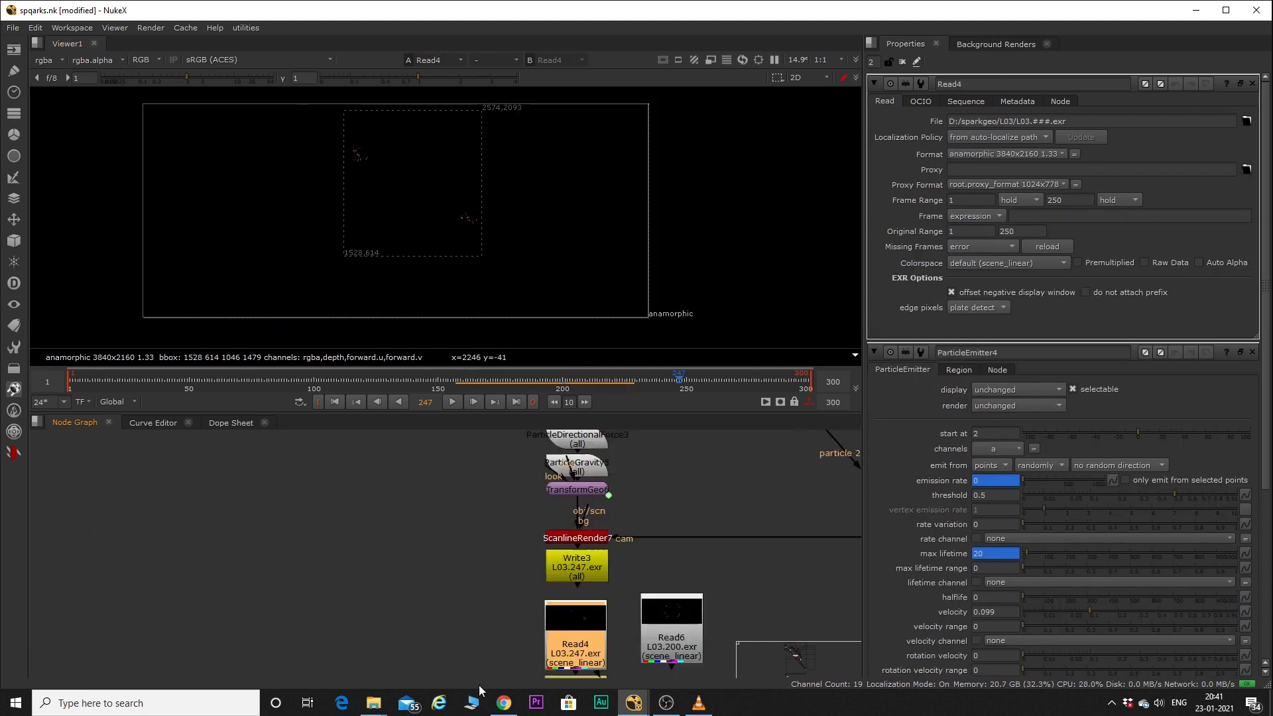
Open the properties of TransformGeo6 above ScanlineRender7 to review its animated rotation.
scroll(564, 524, "up", 1)
double_click(570, 516)
scroll(527, 524, "down", 5)
scroll(528, 467, "up", 3)
left_click_drag(653, 550, 524, 481)
Open TimeClip1's properties below Read4, show it in the viewer and check the frames around 249.
scroll(530, 537, "down", 2)
middle_click_drag(530, 541, 519, 443)
scroll(567, 566, "up", 1)
left_click(553, 556)
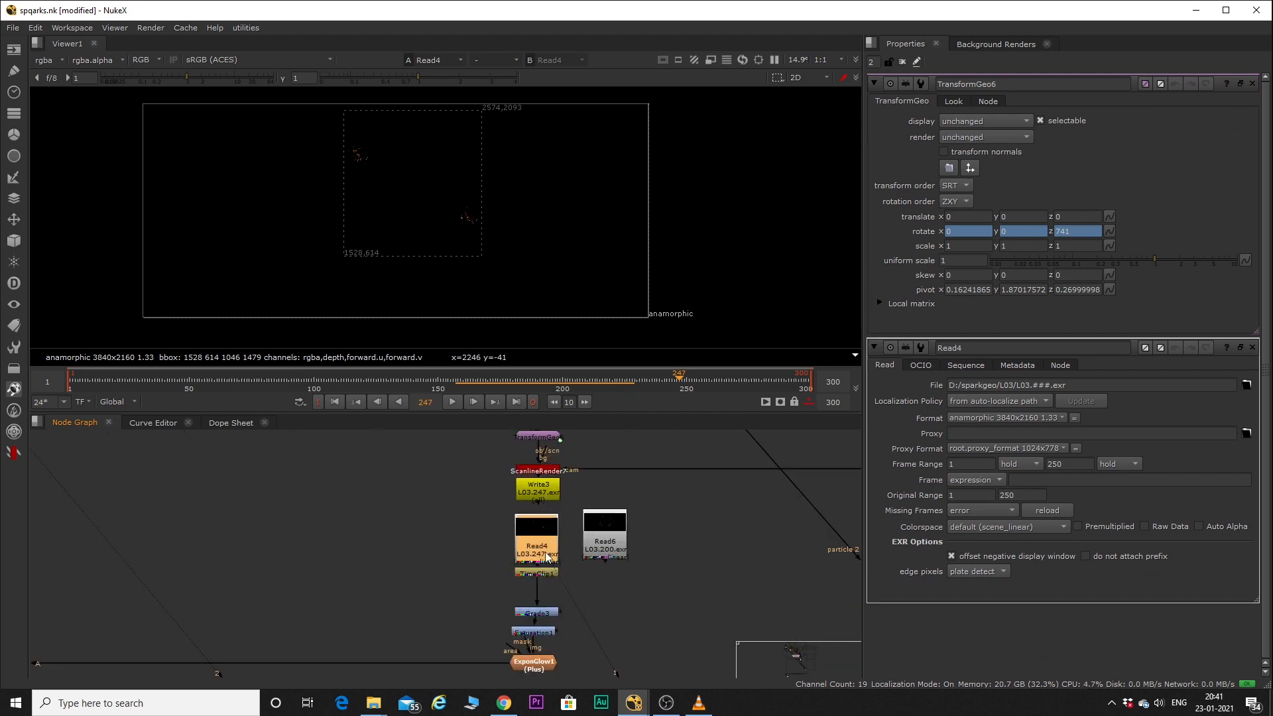
double_click(544, 573)
key("1")
left_click(683, 379)
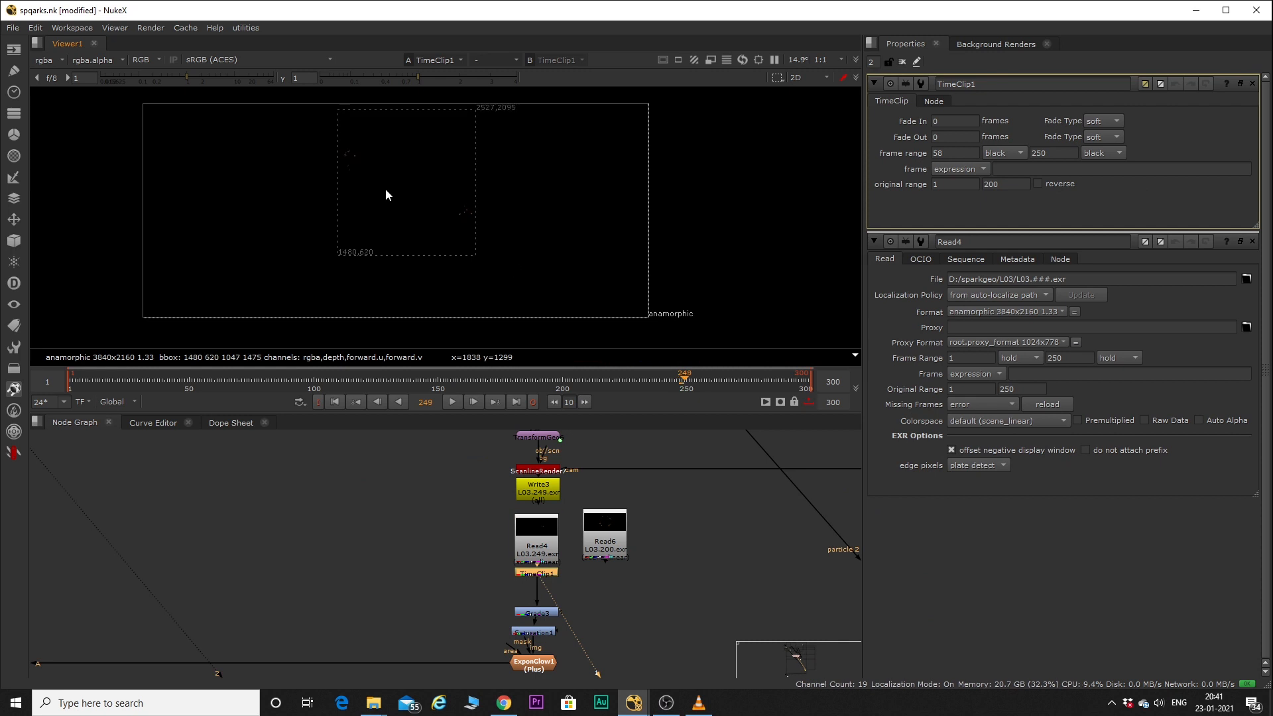
key("Right")
Show the color correction below TimeClip1 in the viewer.
middle_click_drag(484, 590, 516, 598)
scroll(554, 596, "up", 3)
left_click(586, 606)
key("1")
Scrub the timeline to frame 149 and show ExponGlow1's result in the viewer.
scroll(583, 596, "down", 2)
middle_click_drag(597, 638, 586, 579)
scroll(586, 579, "up", 1)
left_click_drag(391, 389, 435, 390)
left_click(570, 607)
key("1")
Follow ExponGlow1's output to Merge16 and show the combined portal in the viewer.
scroll(531, 610, "down", 6)
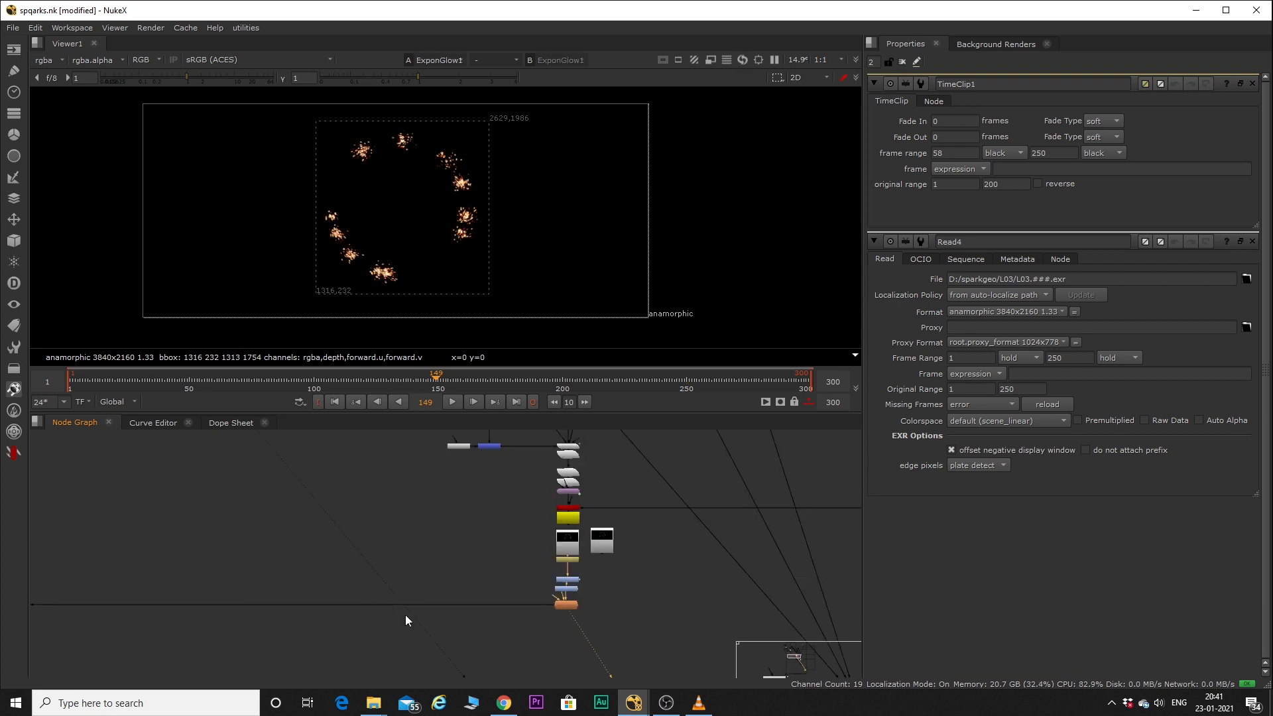
scroll(312, 527, "up", 5)
scroll(472, 533, "up", 4)
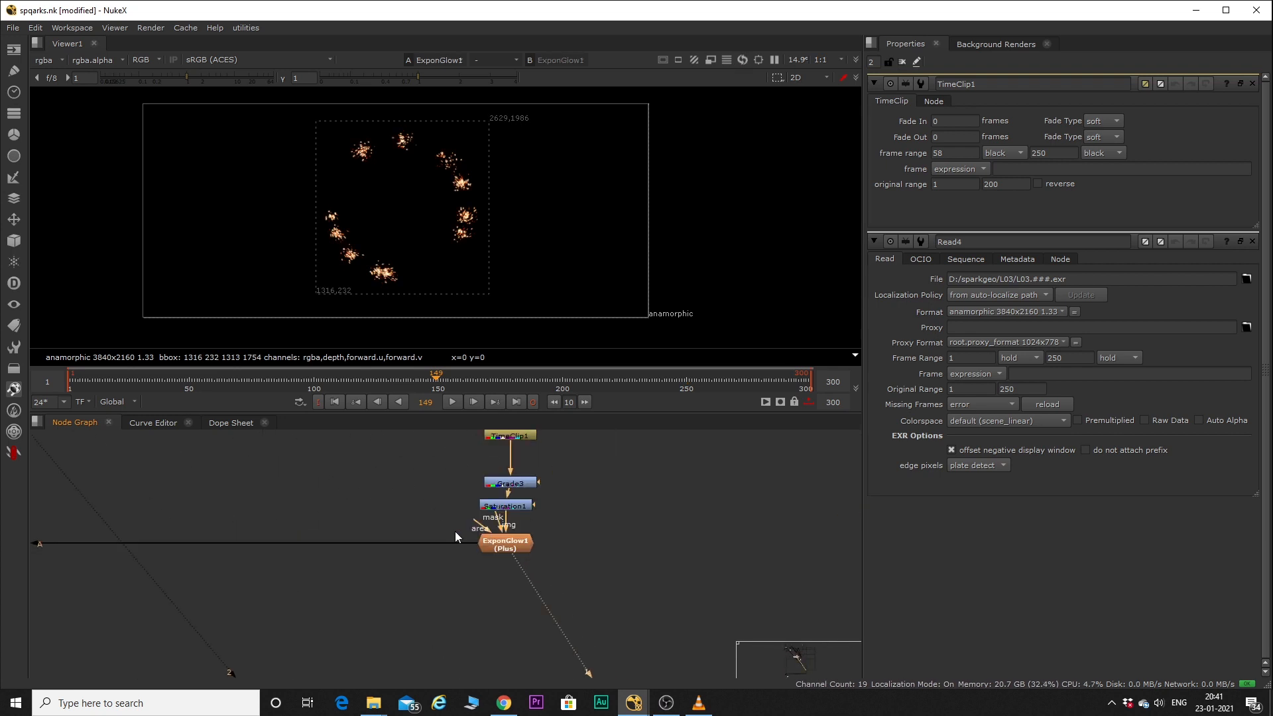
scroll(579, 583, "down", 5)
scroll(193, 566, "up", 2)
middle_click_drag(192, 566, 535, 534)
left_click(359, 535)
key("1")
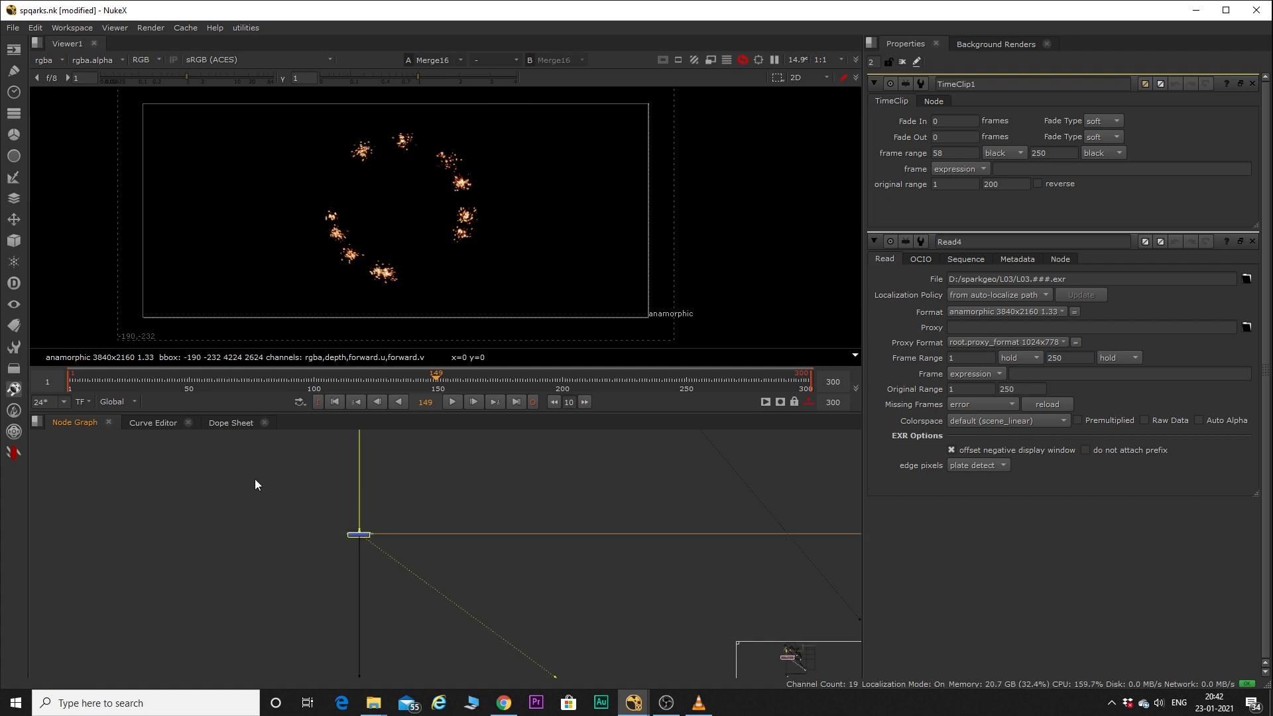
Find Read11, the L06 render beside Write5, and show it in the viewer.
scroll(251, 485, "down", 4)
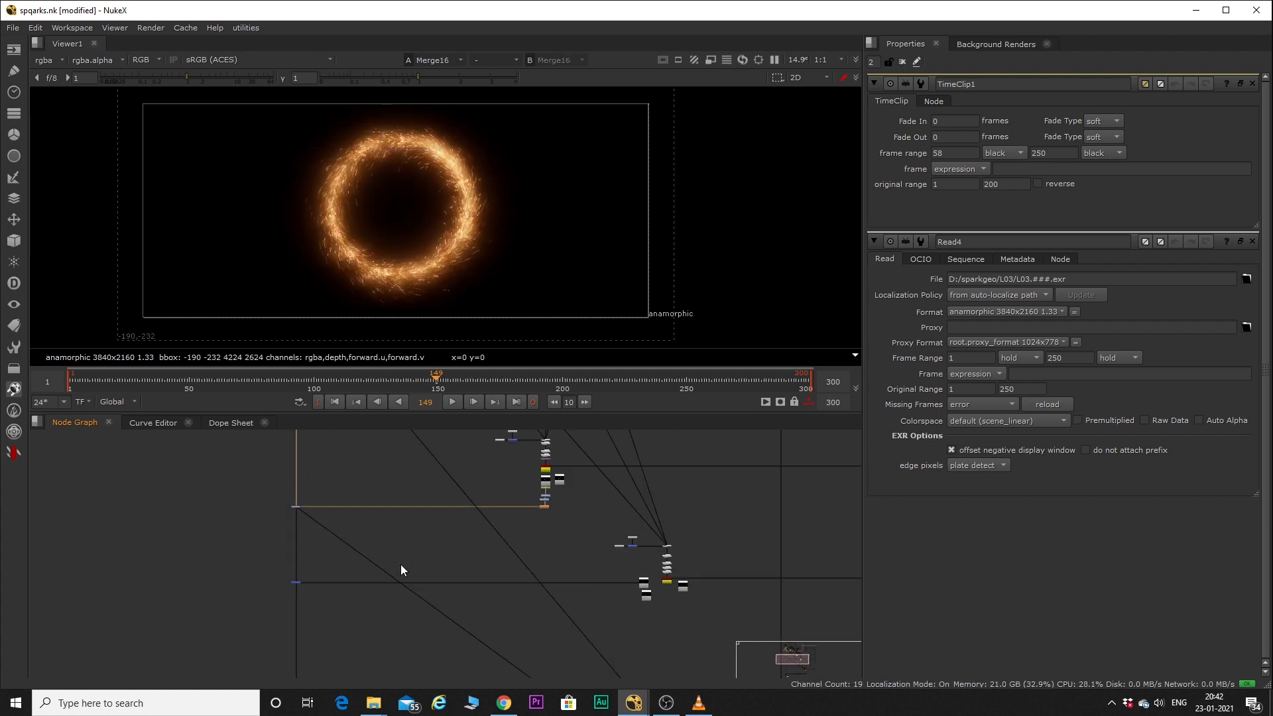
scroll(664, 595, "up", 10)
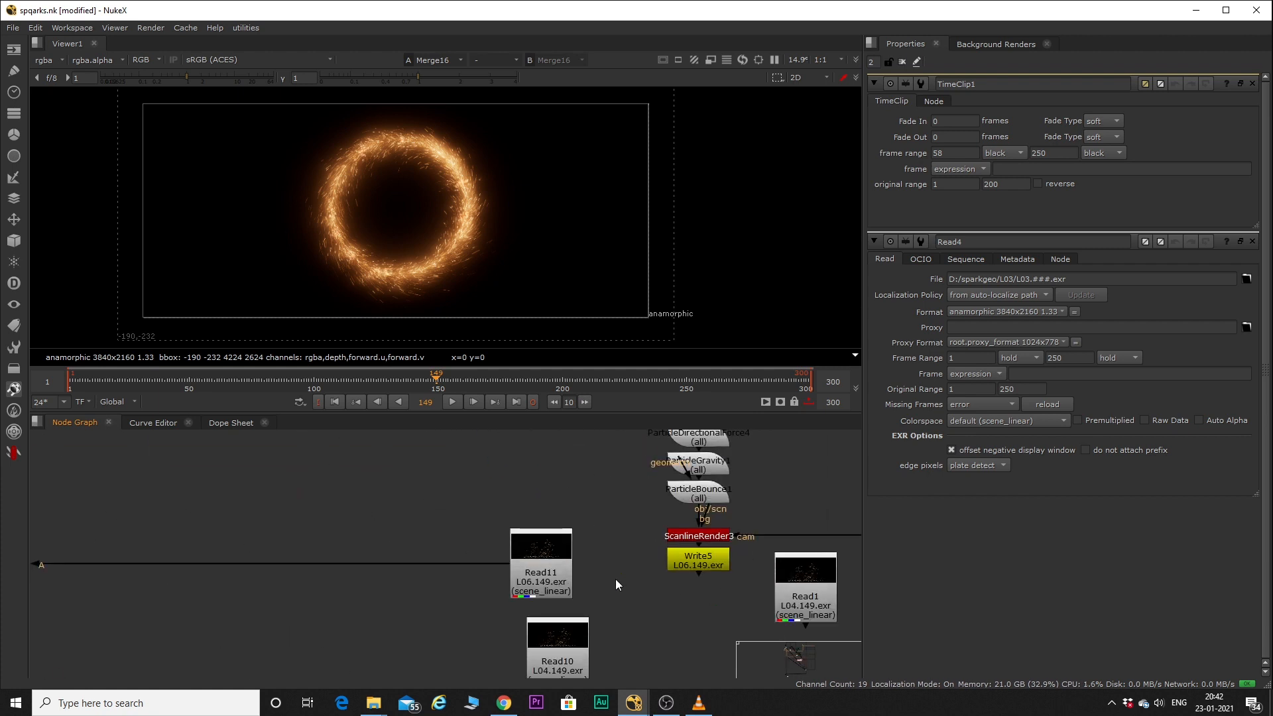
key("1")
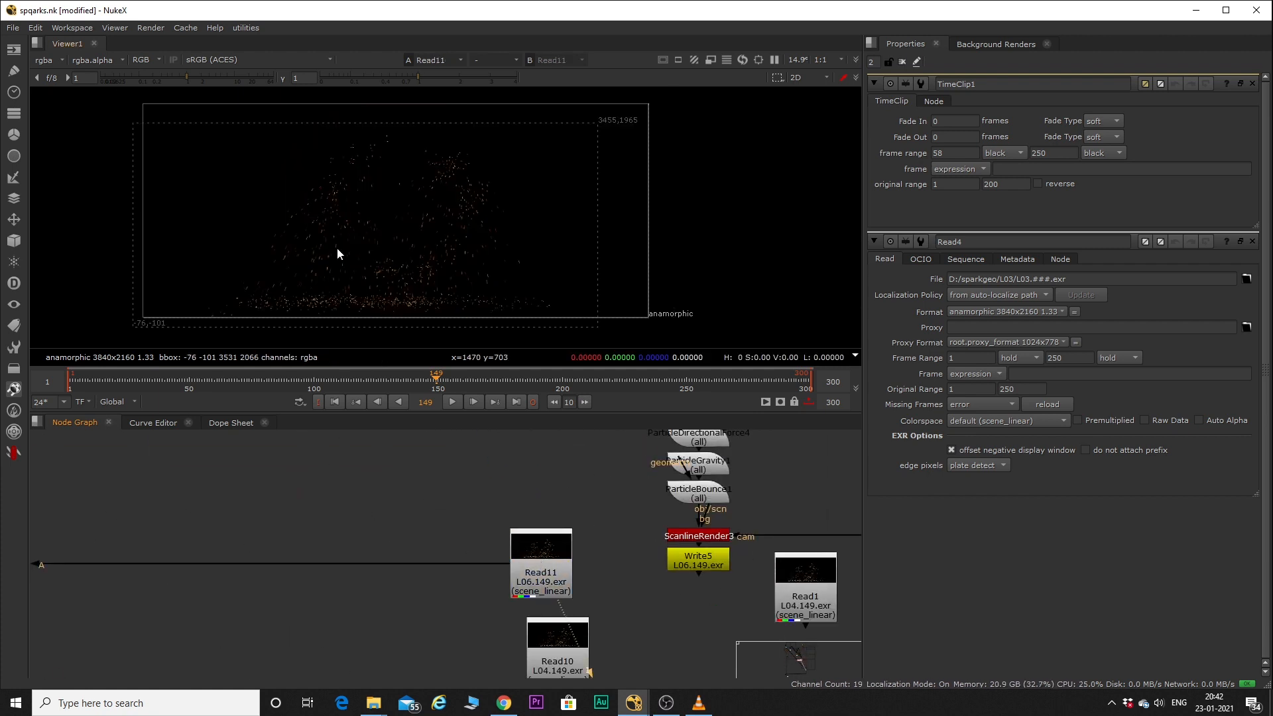
Trace the node graph around the L06 branch to ParticleEmitter2 and open its properties to review emission rate and lifetime.
scroll(442, 571, "down", 10)
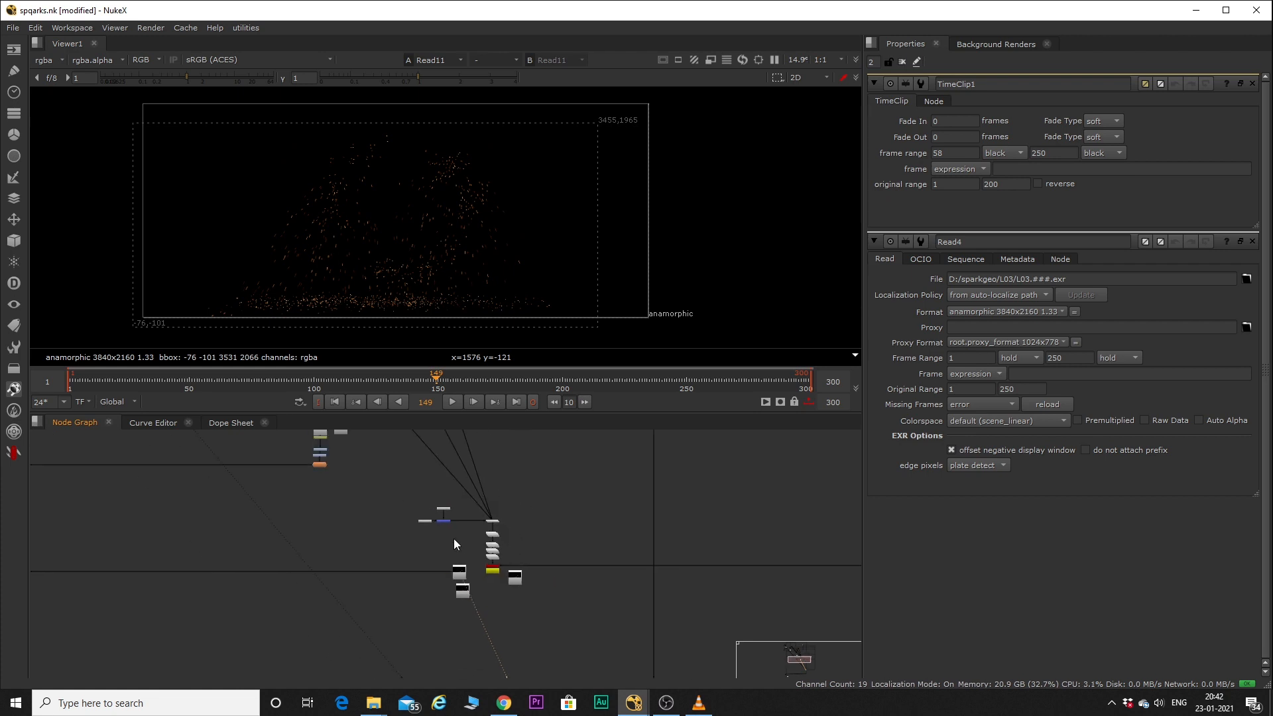
scroll(455, 616, "down", 5)
scroll(419, 479, "up", 6)
middle_click_drag(409, 478, 400, 559)
scroll(393, 476, "up", 3)
scroll(486, 526, "down", 5)
scroll(487, 526, "down", 4)
middle_click_drag(445, 513, 350, 327)
scroll(350, 327, "up", 1)
scroll(435, 450, "up", 3)
scroll(435, 452, "down", 3)
scroll(509, 648, "up", 4)
middle_click_drag(509, 648, 468, 474)
scroll(469, 478, "up", 5)
double_click(491, 479)
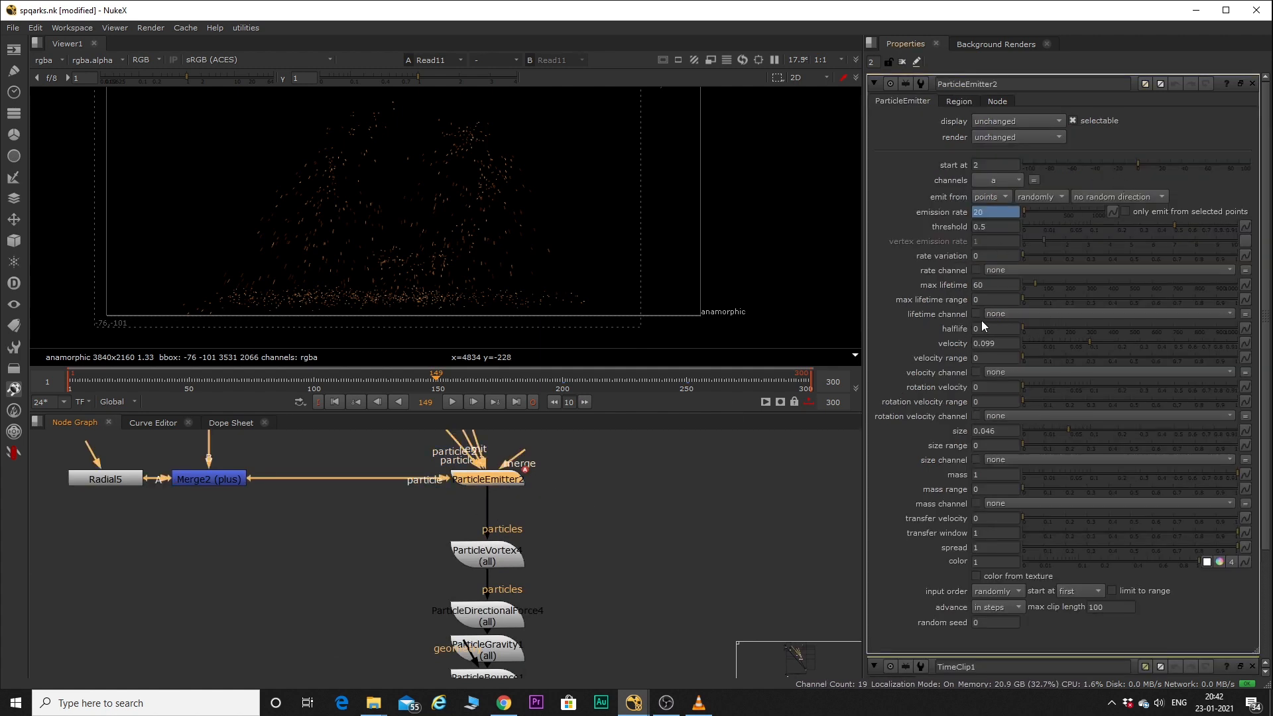
Examine the particle nodes below ParticleEmitter2 and select the ParticleBounce node above ScanlineRender3.
scroll(726, 494, "down", 5)
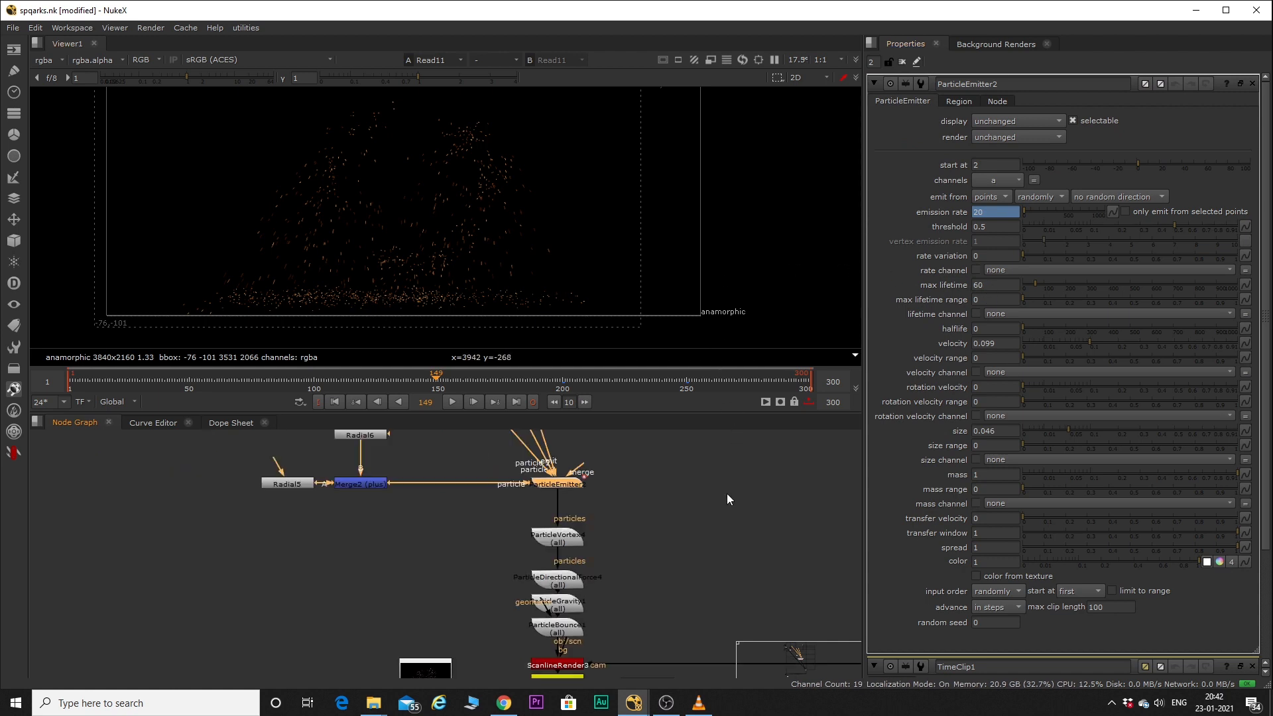
scroll(622, 533, "up", 4)
middle_click_drag(639, 585, 657, 524)
scroll(658, 528, "up", 1)
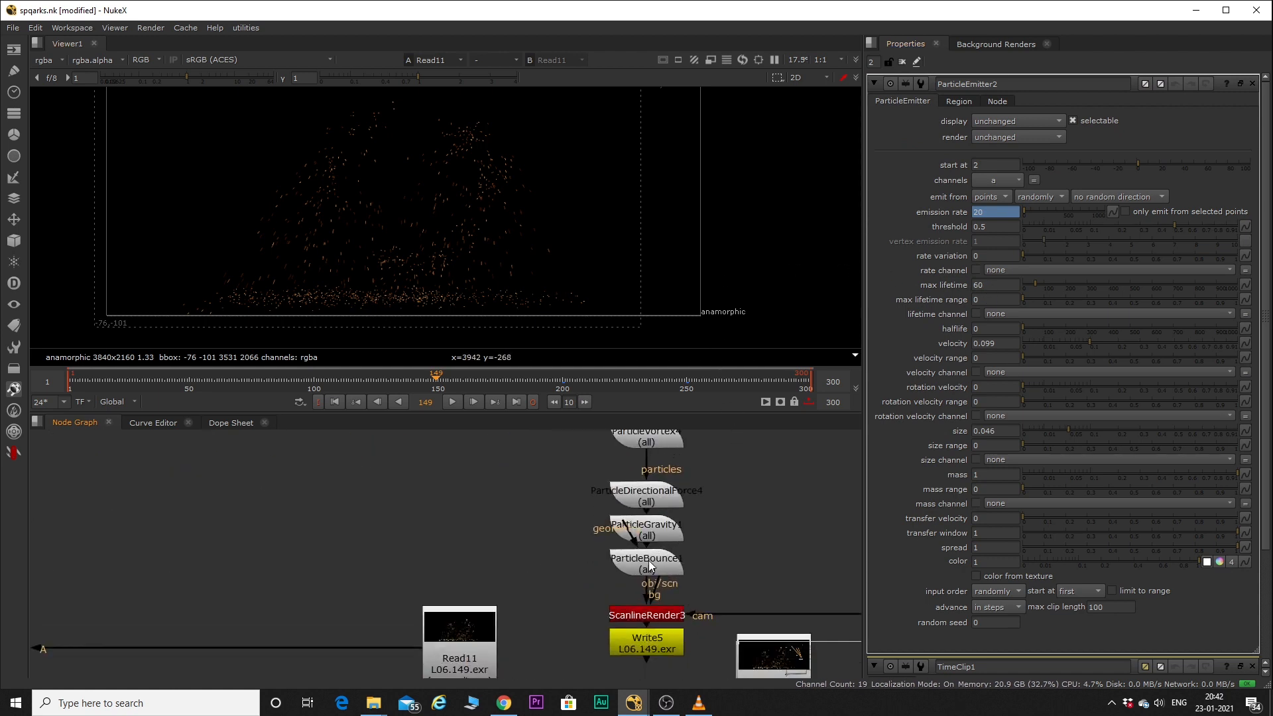
left_click(649, 564)
scroll(648, 560, "down", 5)
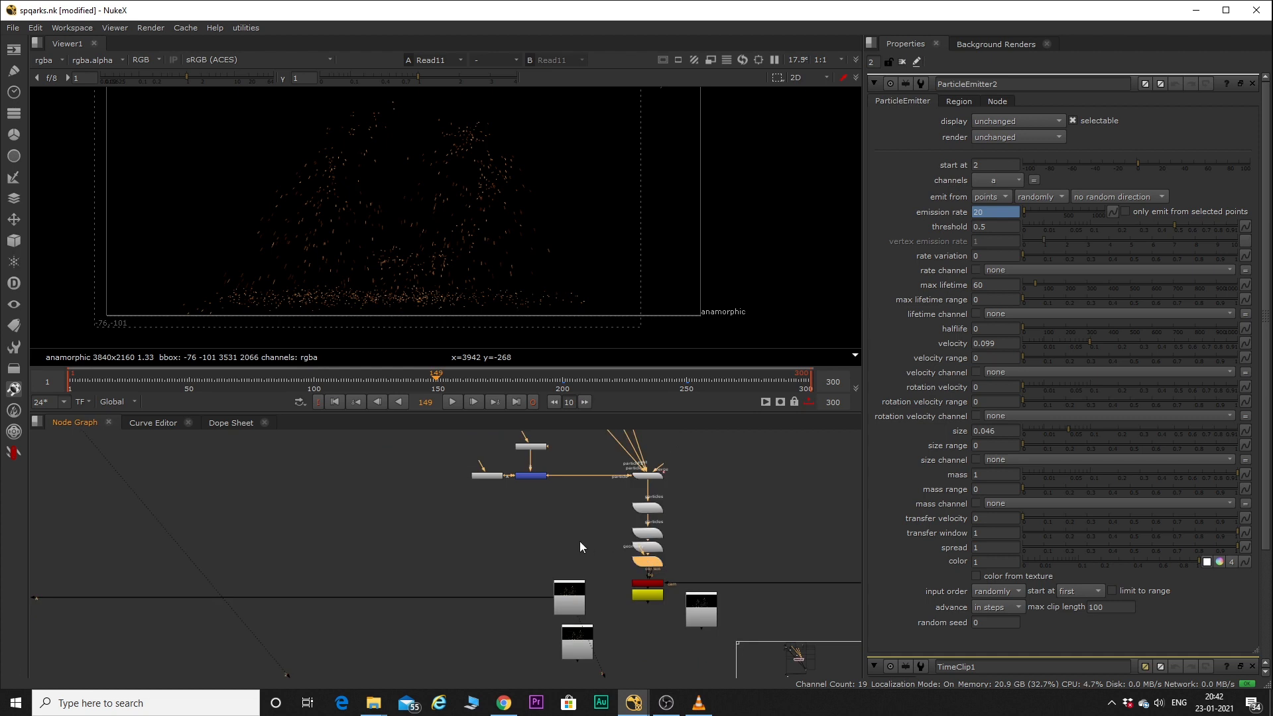
scroll(566, 580, "up", 3)
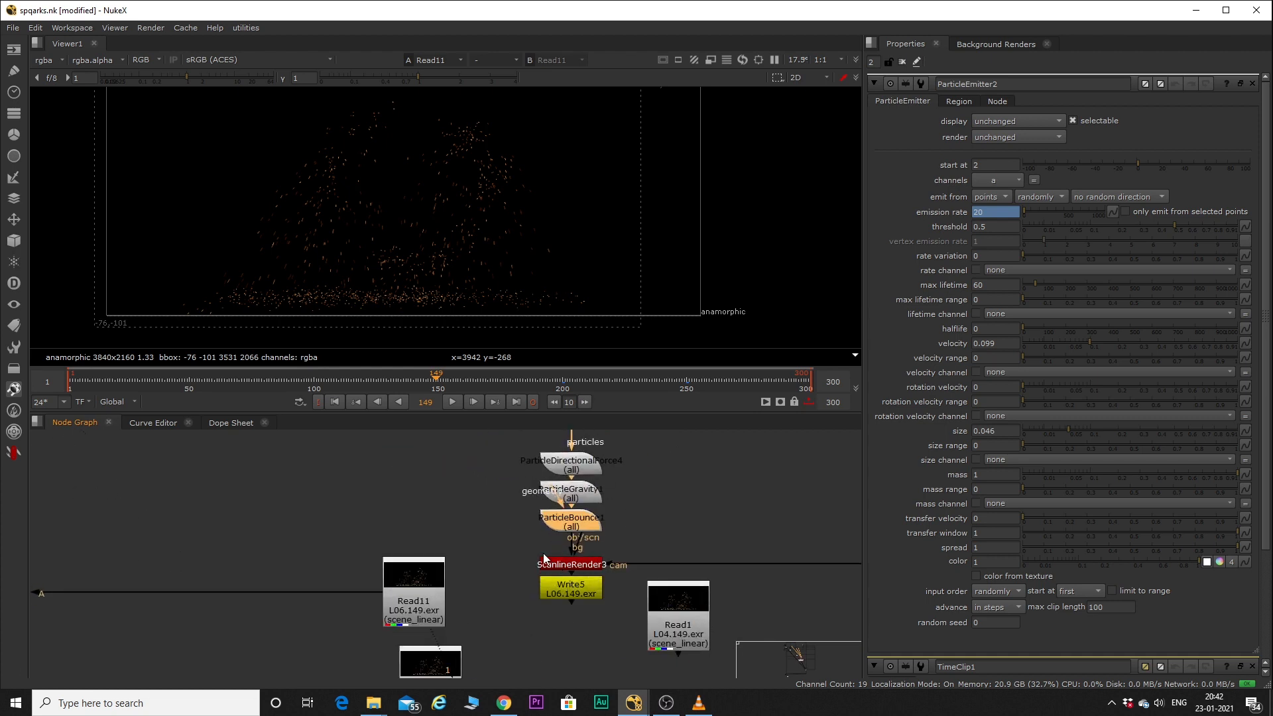
Play Read11's frames in the viewer to review the bouncing sparks, and stop the playback.
left_click(406, 578)
left_click(324, 251)
key("l")
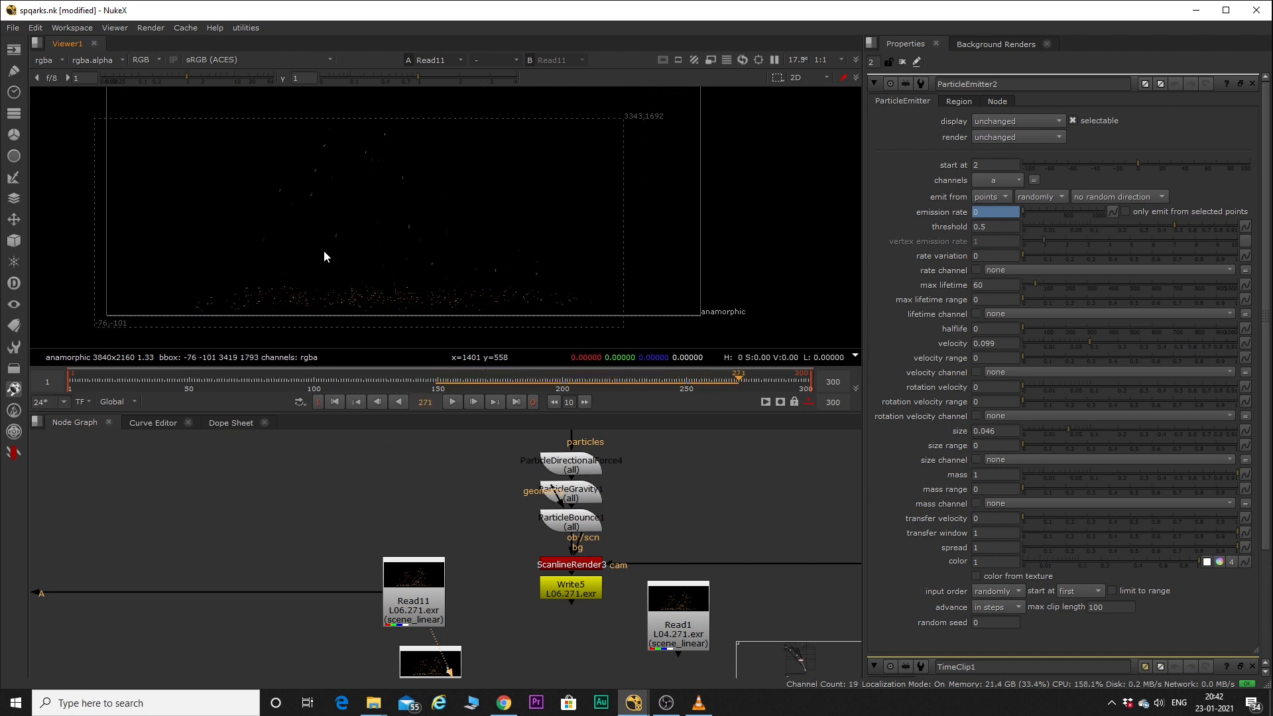
key("k")
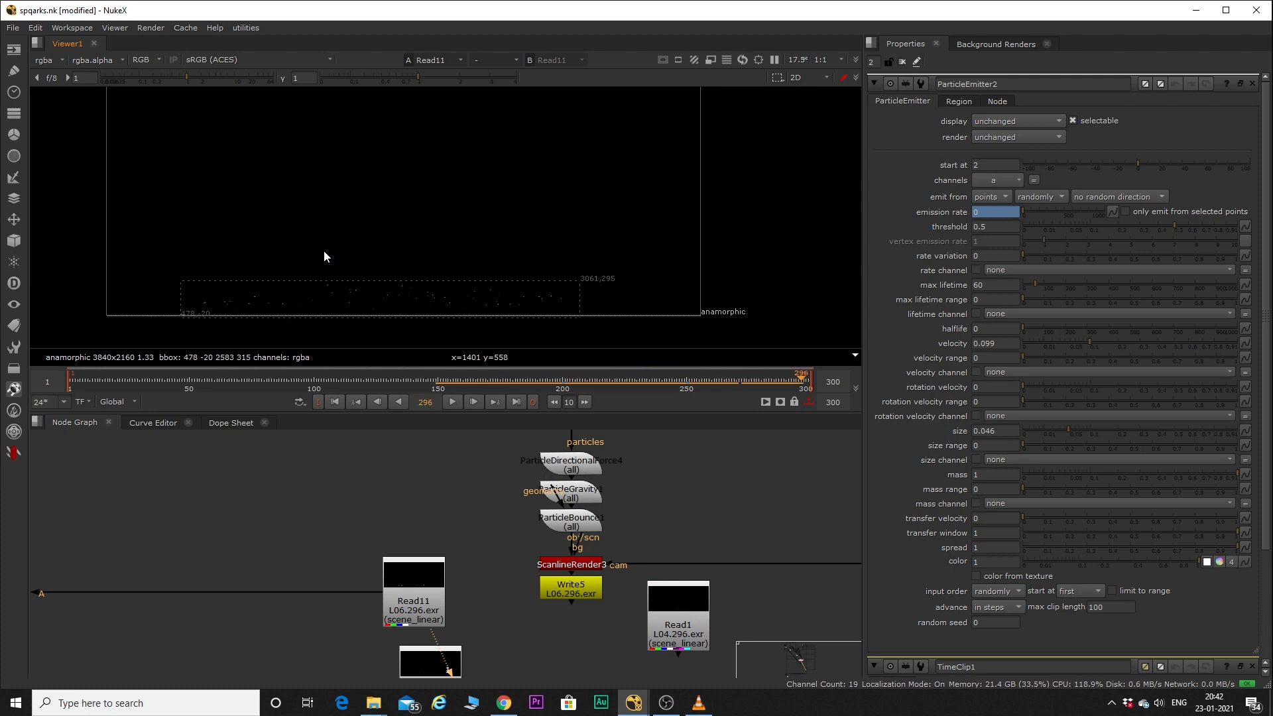
Find Read7 below Write4, show it in the viewer and play it from frame 88.
scroll(500, 593, "down", 5)
middle_click_drag(494, 583, 466, 501)
scroll(473, 502, "down", 8)
scroll(474, 504, "up", 10)
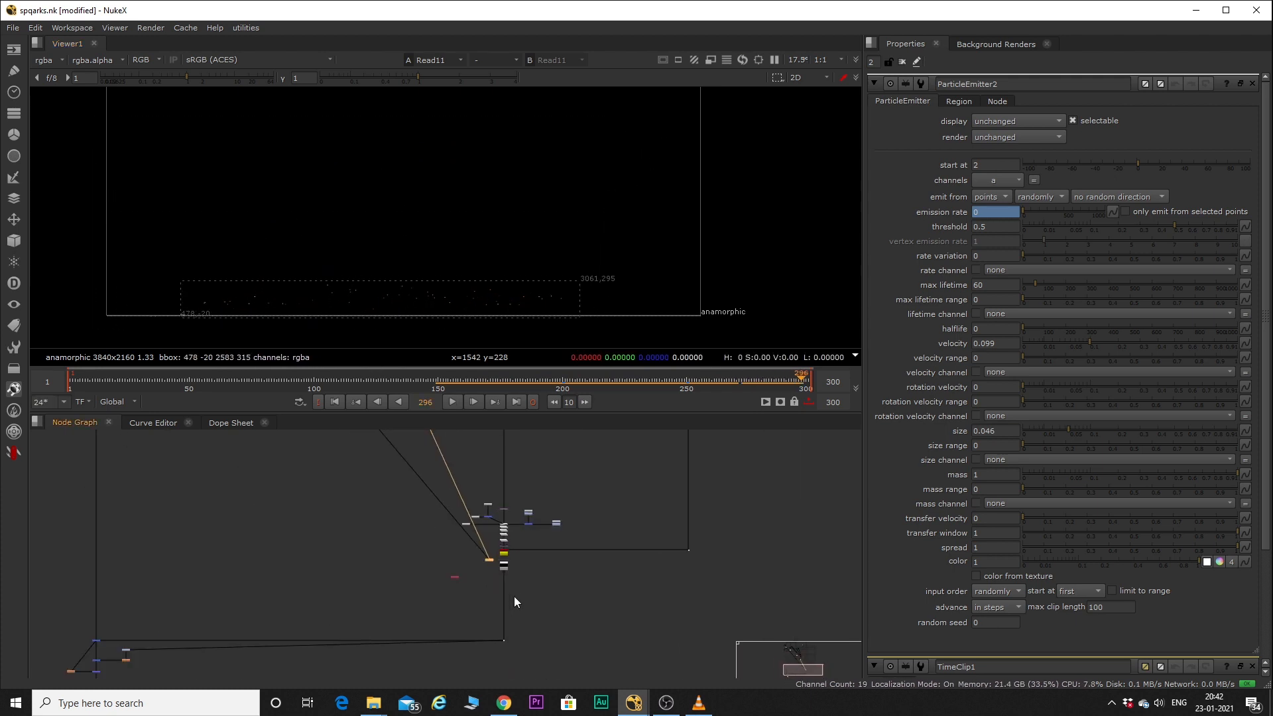
key("1")
left_click_drag(368, 380, 282, 382)
key("l")
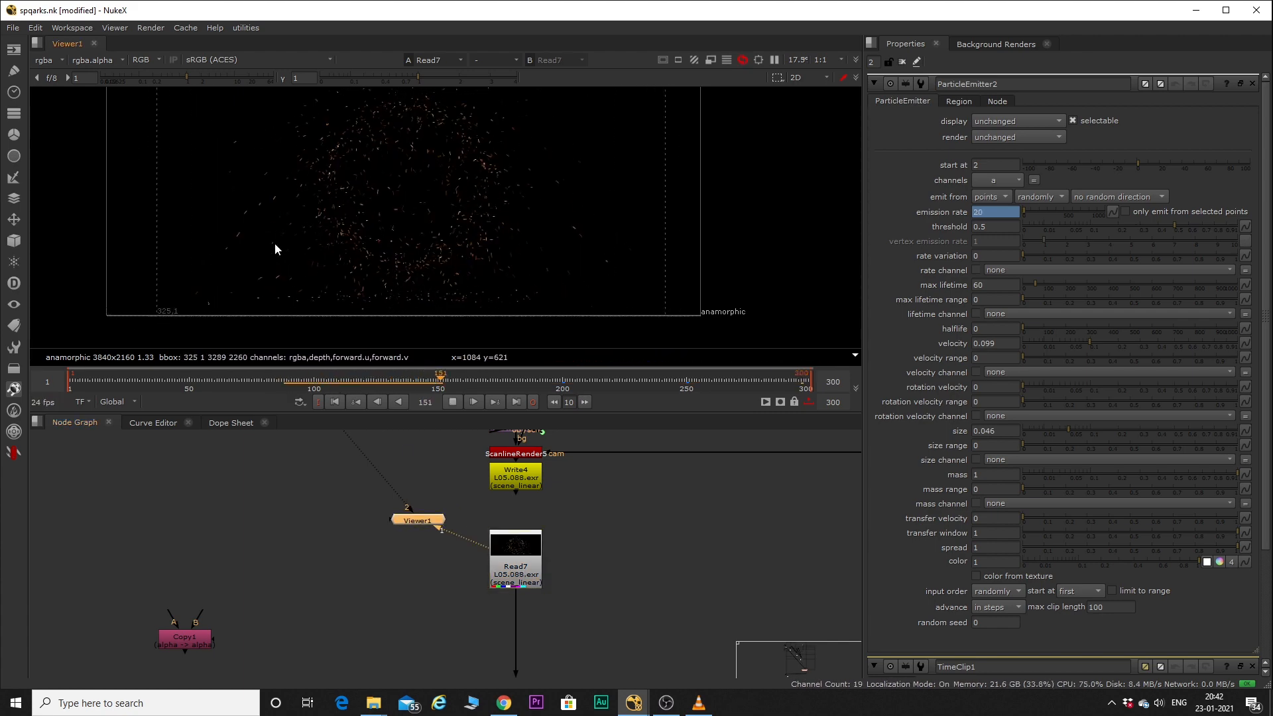
Stop Read7's playback, trace its branch upward and open TransformGeo11's properties to review the rotation and uniform scale.
key("k")
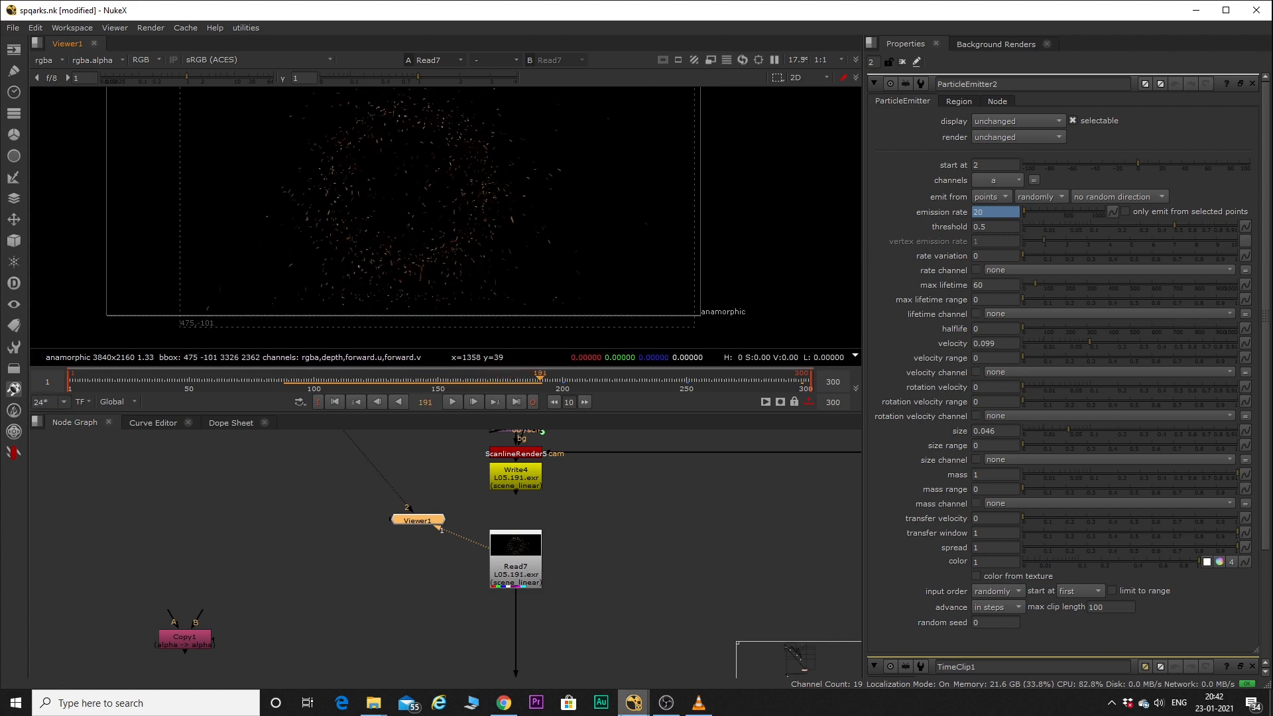
scroll(555, 547, "down", 5)
middle_click_drag(508, 578, 508, 633)
key("space")
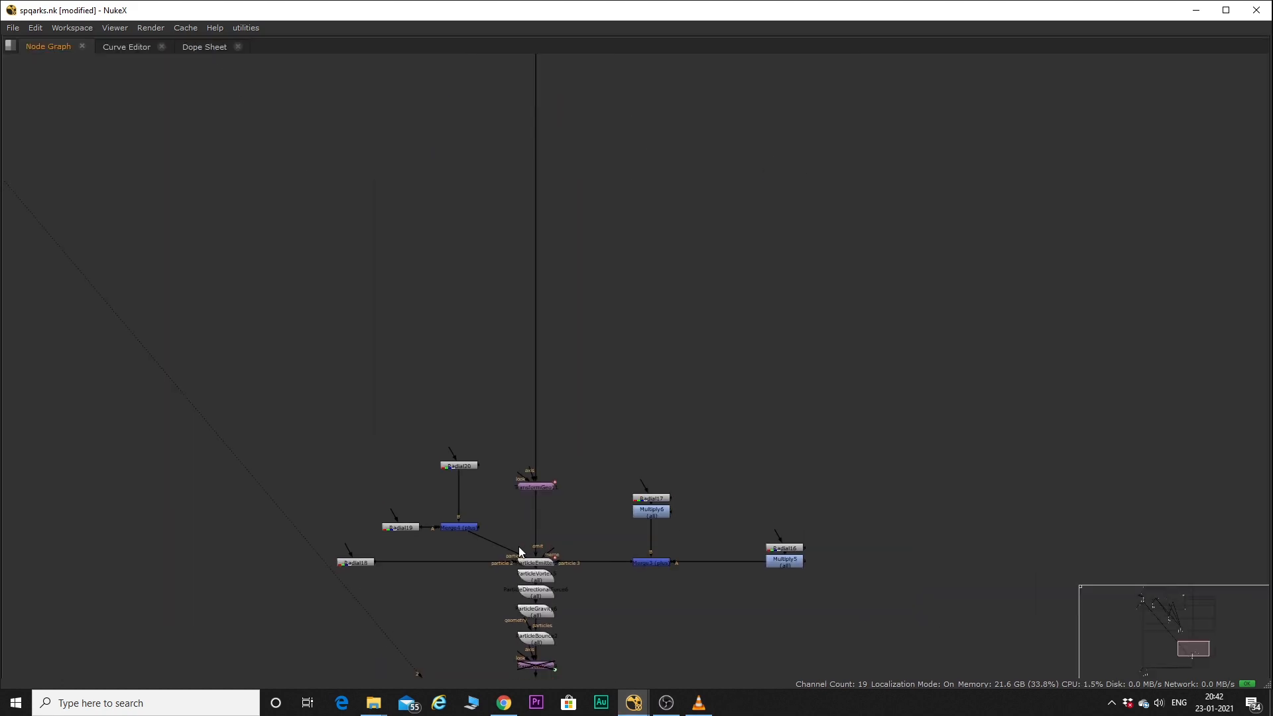
middle_click_drag(536, 470, 530, 525)
key("space")
scroll(531, 524, "up", 3)
double_click(536, 551)
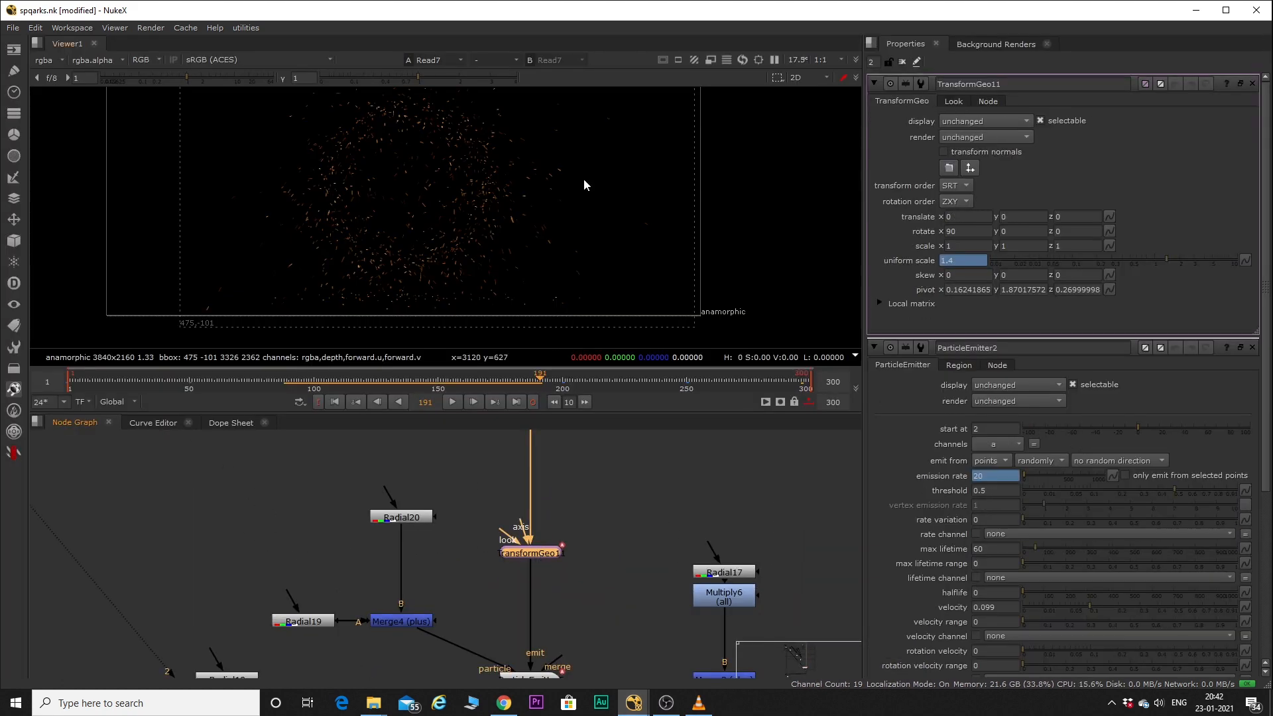
Open ParticleEmitter5's properties below TransformGeo11 and show its Merge4 particle input in the viewer.
scroll(557, 524, "down", 3)
scroll(571, 602, "up", 5)
double_click(534, 579)
key("1")
scroll(352, 542, "down", 1)
left_click(386, 522)
key("1")
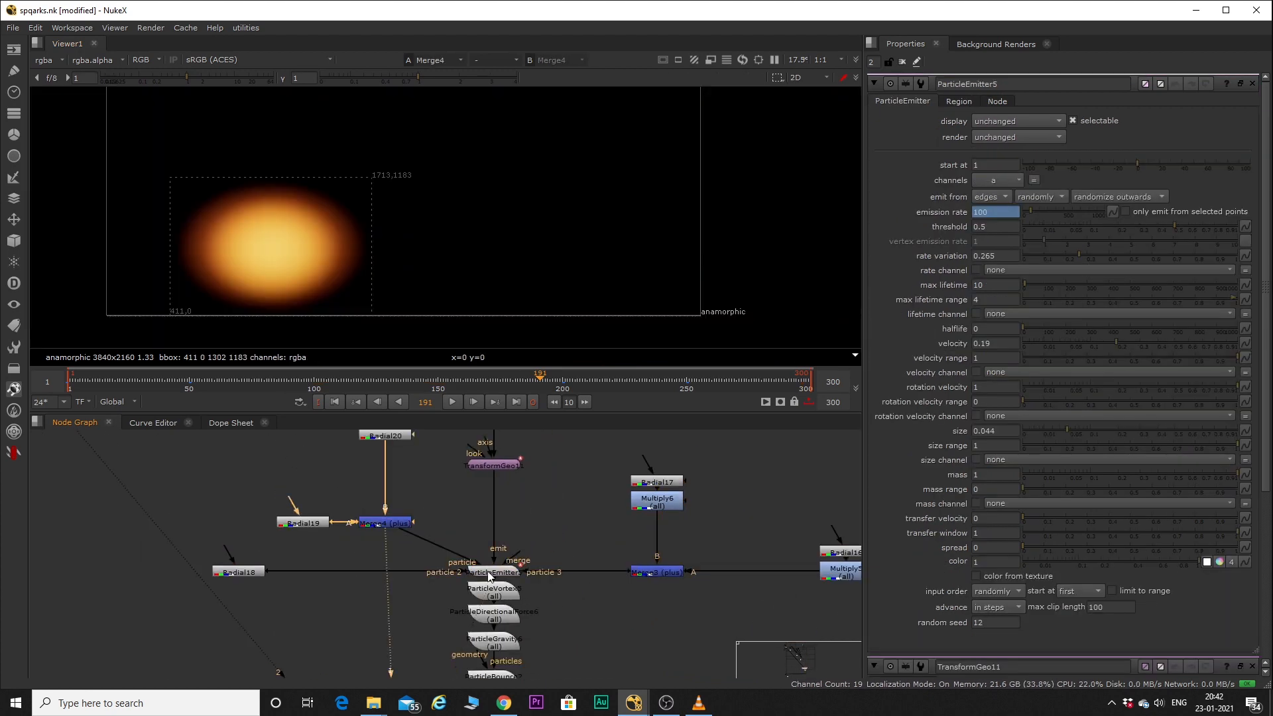
Select ParticleEmitter5 and review its emission settings alongside the Radial and Merge nodes feeding its particle inputs.
scroll(488, 570, "up", 3)
left_click(488, 570)
scroll(521, 559, "down", 5)
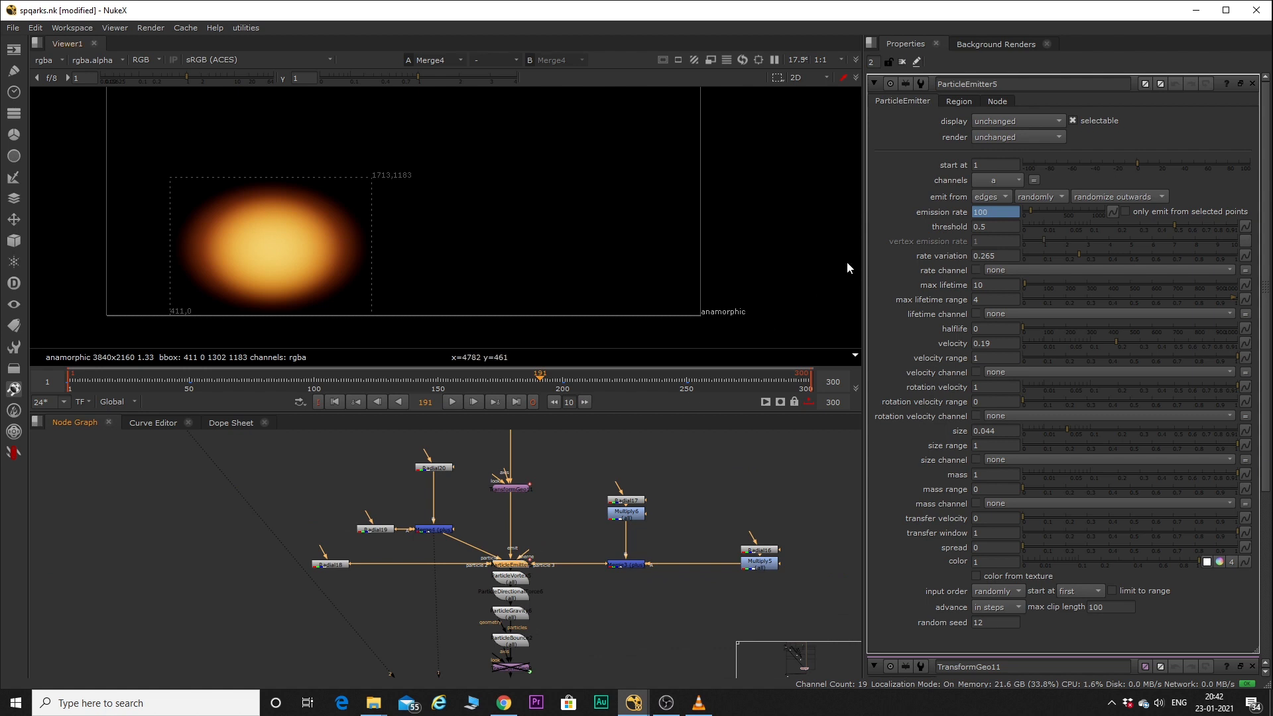
scroll(602, 561, "up", 6)
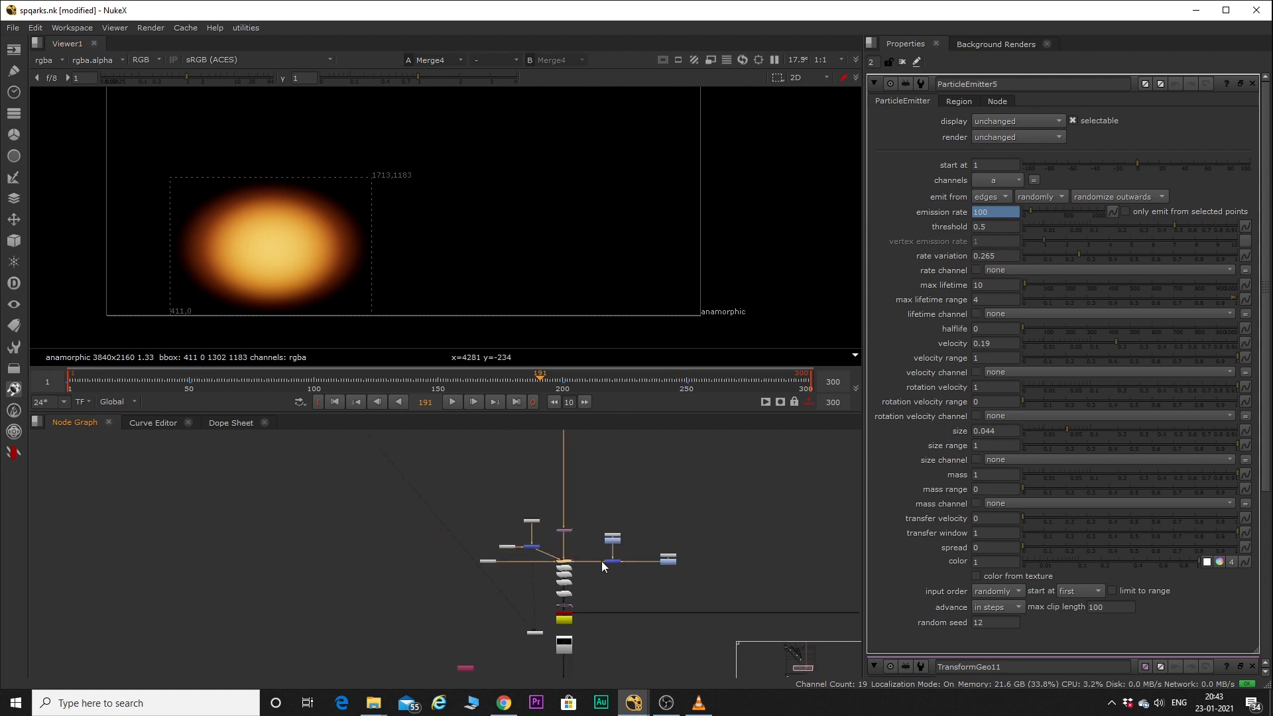
scroll(528, 567, "down", 4)
scroll(511, 487, "up", 3)
Follow the branch from the radial inputs down through the particle nodes and show Read7 in the viewer.
middle_click_drag(568, 451, 575, 533)
left_click_drag(477, 497, 681, 620)
scroll(598, 548, "down", 5)
scroll(579, 656, "up", 1)
middle_click_drag(578, 660, 605, 536)
scroll(605, 535, "up", 3)
left_click(605, 537)
key("1")
Open ScanlineRender5's multisample settings to review the samples and shutter values.
scroll(606, 538, "down", 2)
middle_click_drag(606, 464, 606, 495)
scroll(606, 494, "up", 1)
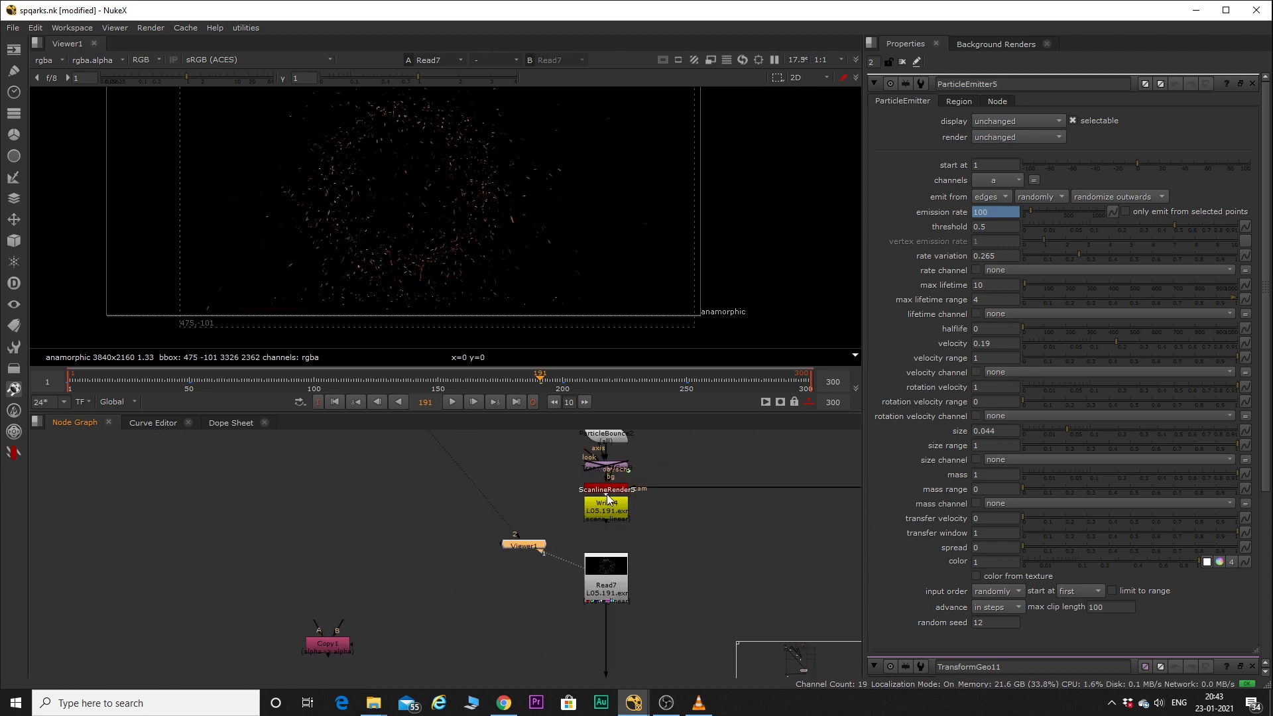
double_click(606, 492)
left_click(972, 101)
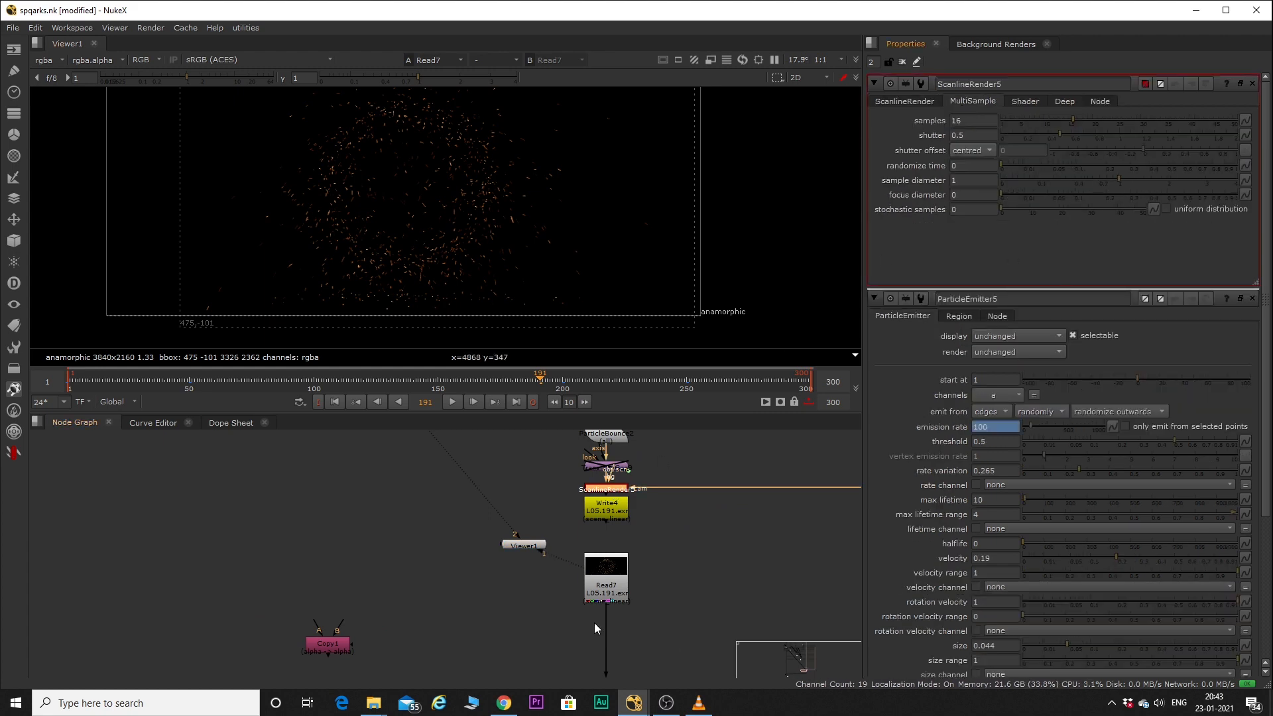
Survey the whole node graph from Read7 back to the main merge column and inspect Merge12's result in the viewer.
scroll(595, 524, "down", 5)
scroll(606, 542, "up", 4)
left_click(599, 547)
double_click(524, 518)
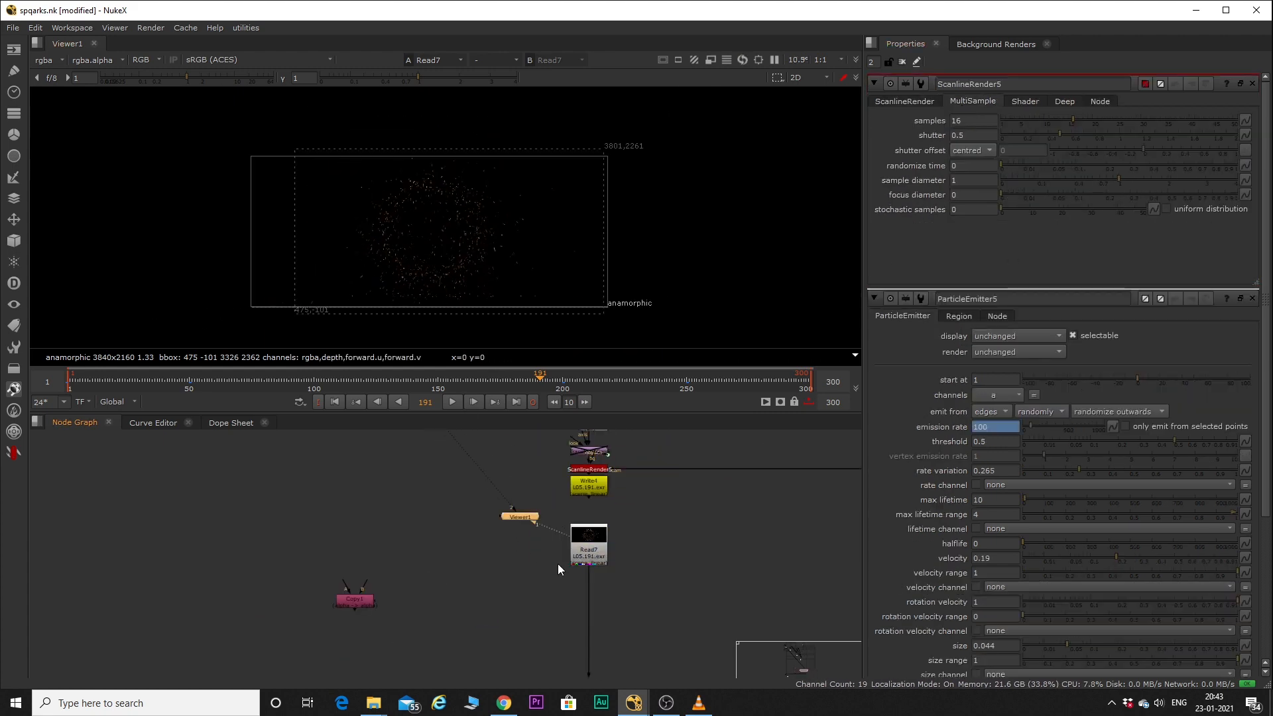
scroll(552, 555, "down", 5)
key("space")
scroll(414, 571, "down", 7)
middle_click_drag(412, 572, 574, 572)
scroll(481, 478, "up", 4)
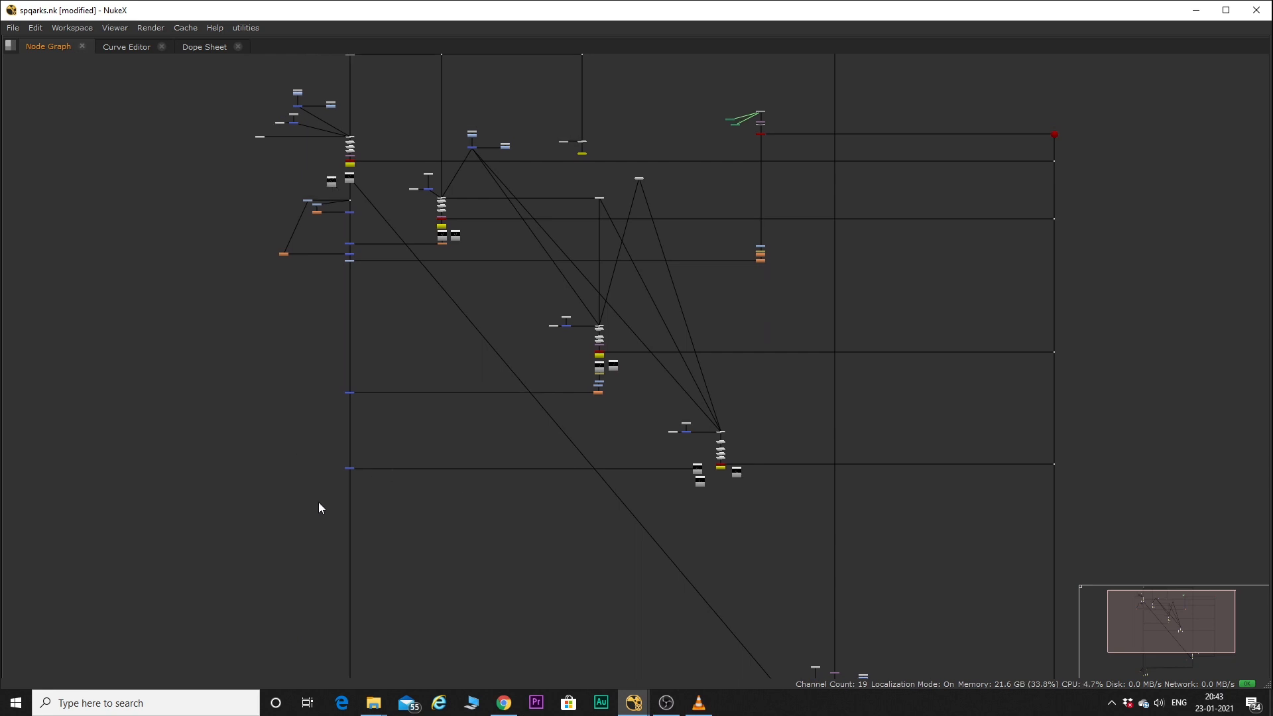
key("space")
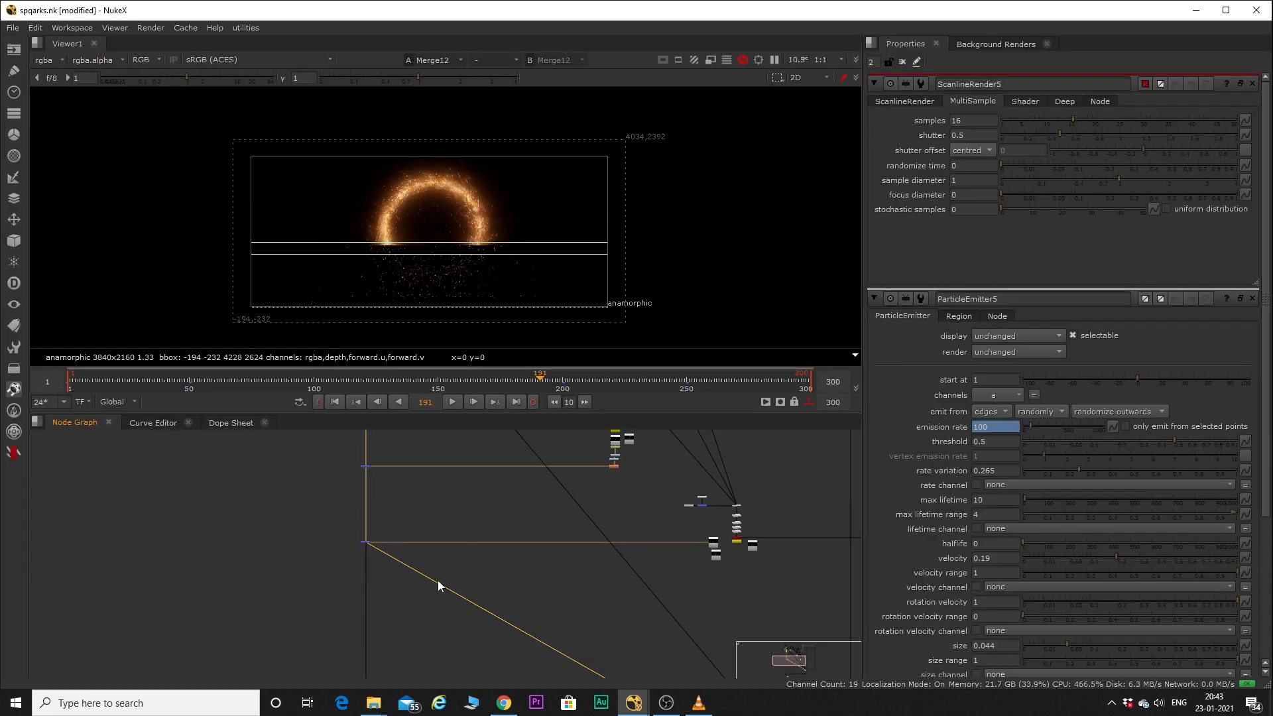
scroll(464, 179, "up", 5)
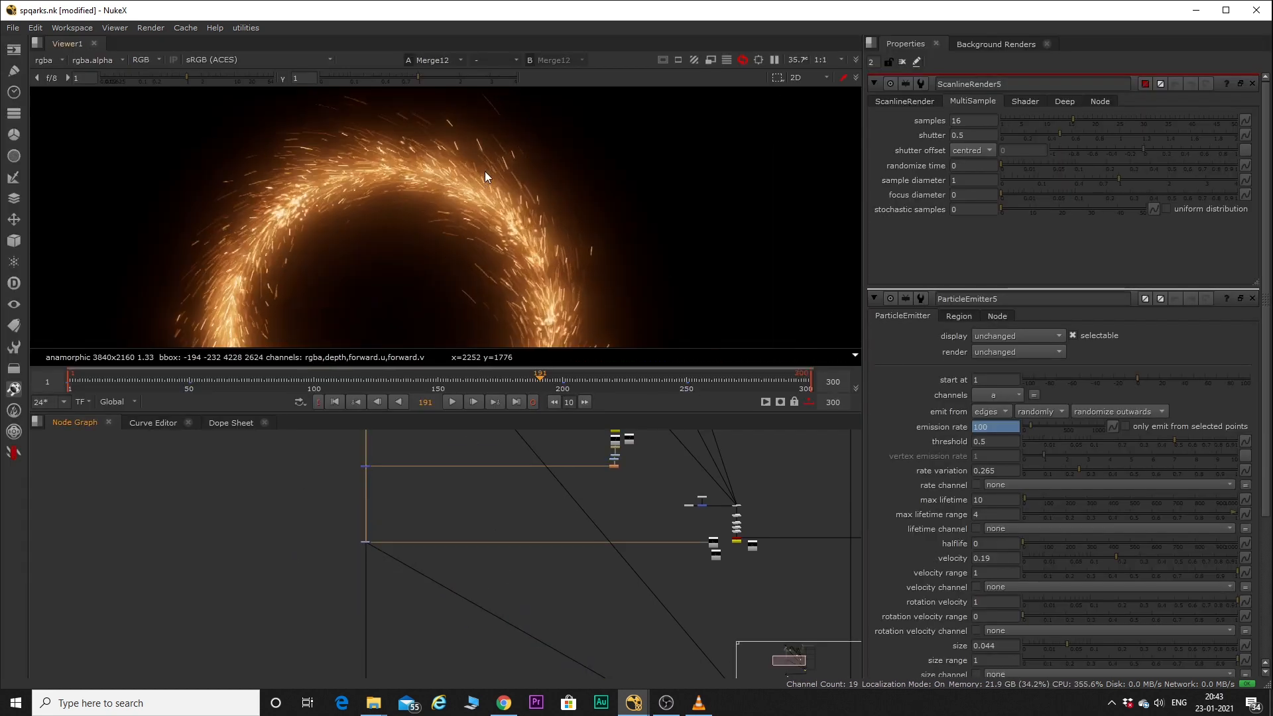
scroll(519, 193, "down", 3)
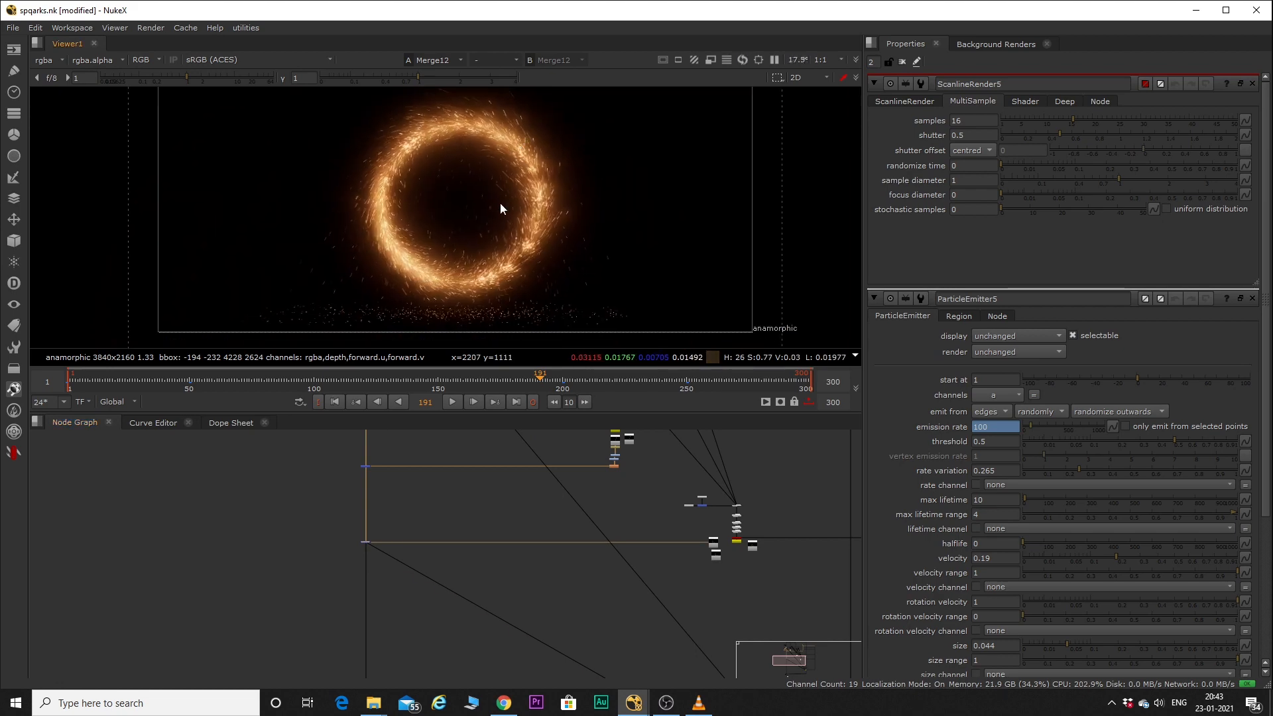
Follow the main merge column downward and show Merge18 and Merge6 in the viewer.
scroll(488, 588, "down", 4)
middle_click_drag(491, 591, 495, 454)
scroll(451, 569, "up", 3)
left_click_drag(434, 593, 443, 595)
scroll(444, 595, "up", 5)
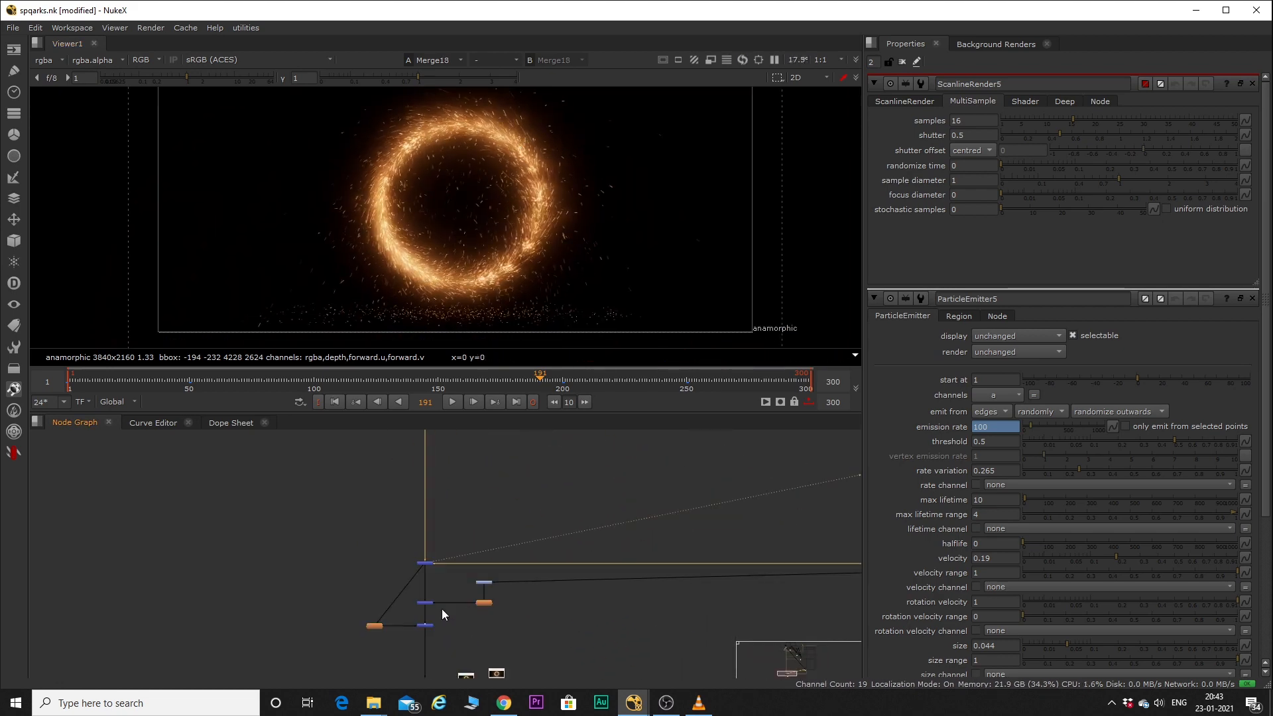
key("1")
middle_click_drag(423, 606, 458, 502)
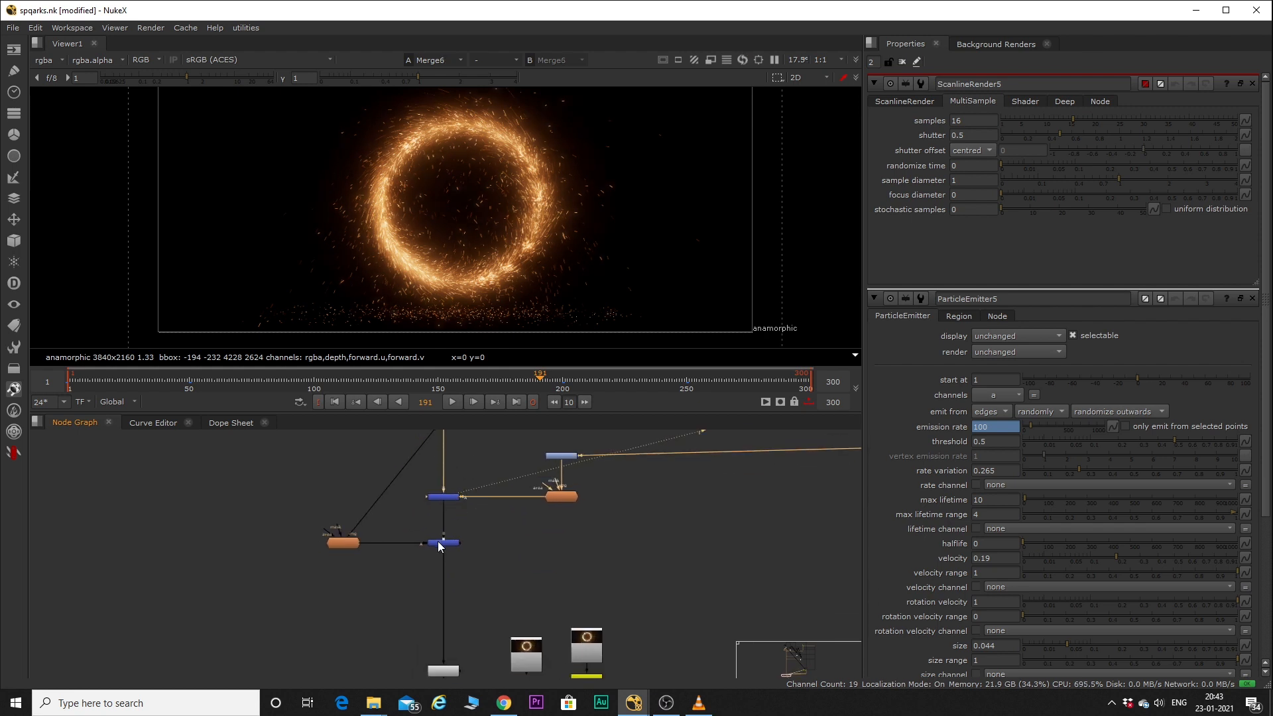
Examine the merge joining the lower god-rays node to the main column, and show Read9 in the viewer.
scroll(443, 542, "up", 3)
left_click_drag(397, 510, 530, 607)
key("1")
scroll(410, 518, "down", 4)
scroll(429, 622, "up", 4)
left_click(431, 620)
key("1")
left_click(670, 582)
key("1")
Expand the viewer, fit Read9's final render to it and play the frames.
key("space")
key("f")
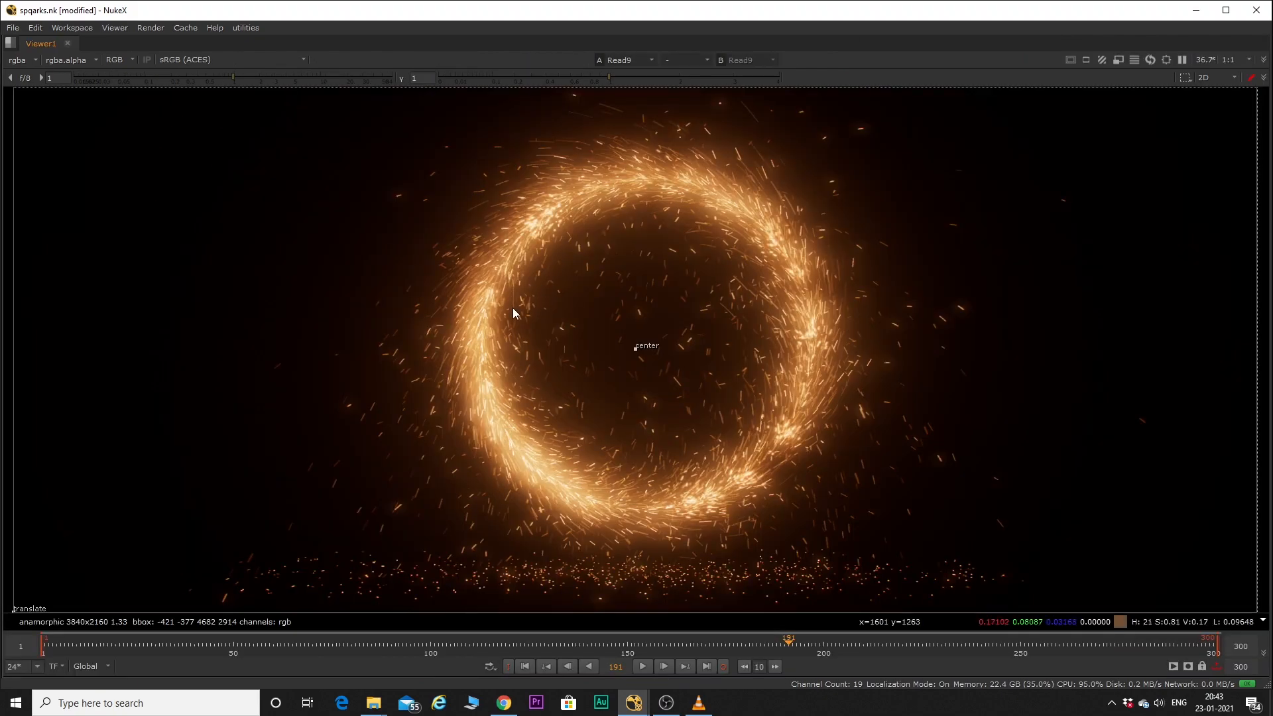
key("l")
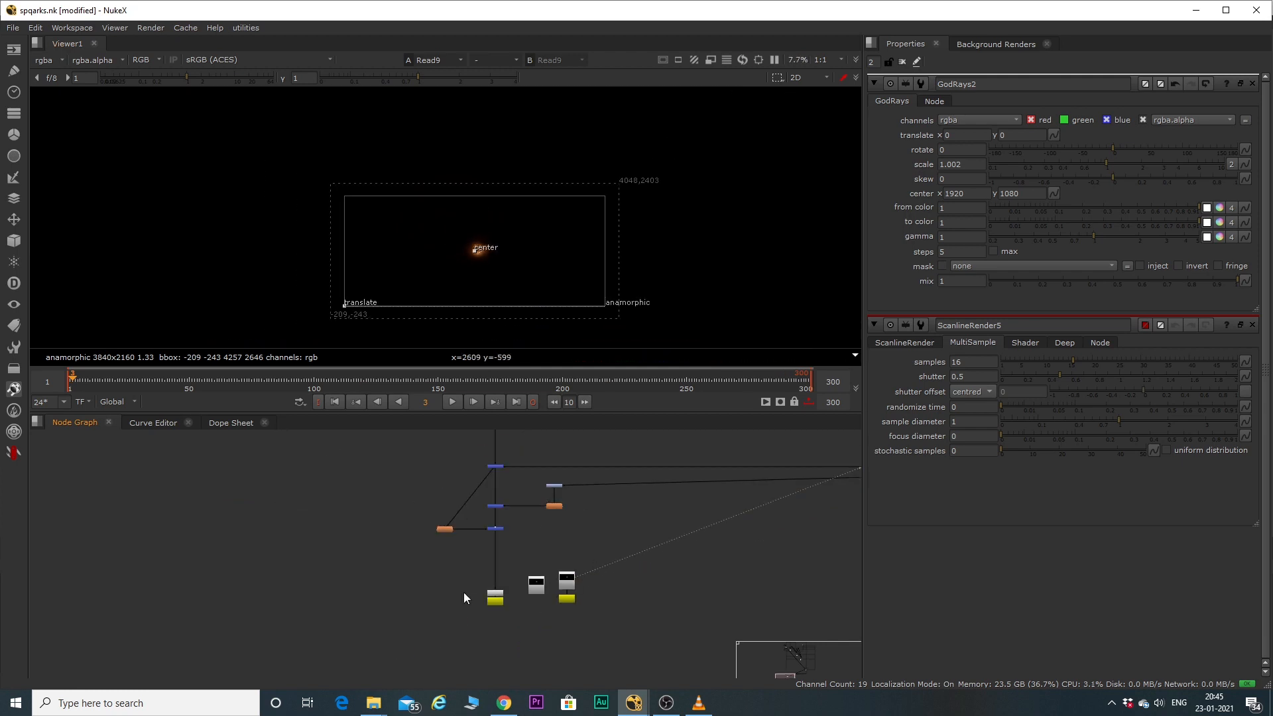
key("space")
key("f")
key("l")
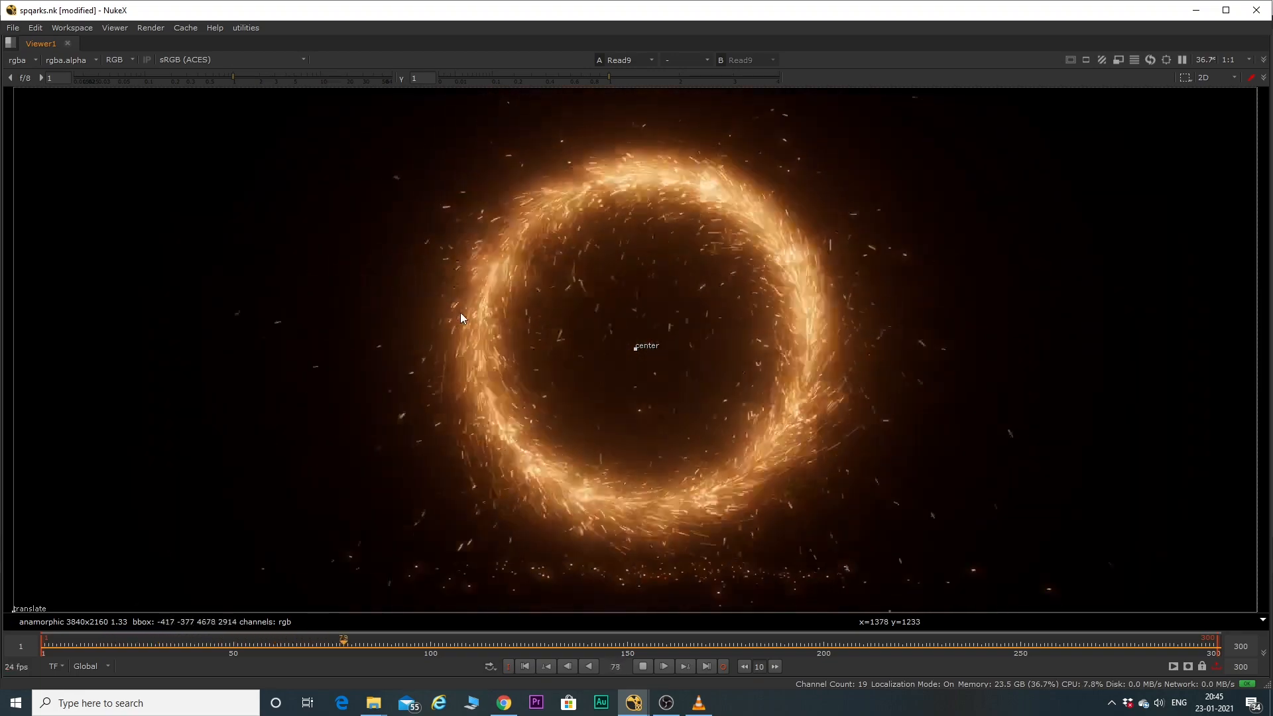
Stop the Read9 playback, switch to VLC media player and play spark.mov.
key("k")
left_click(700, 711)
key("space")
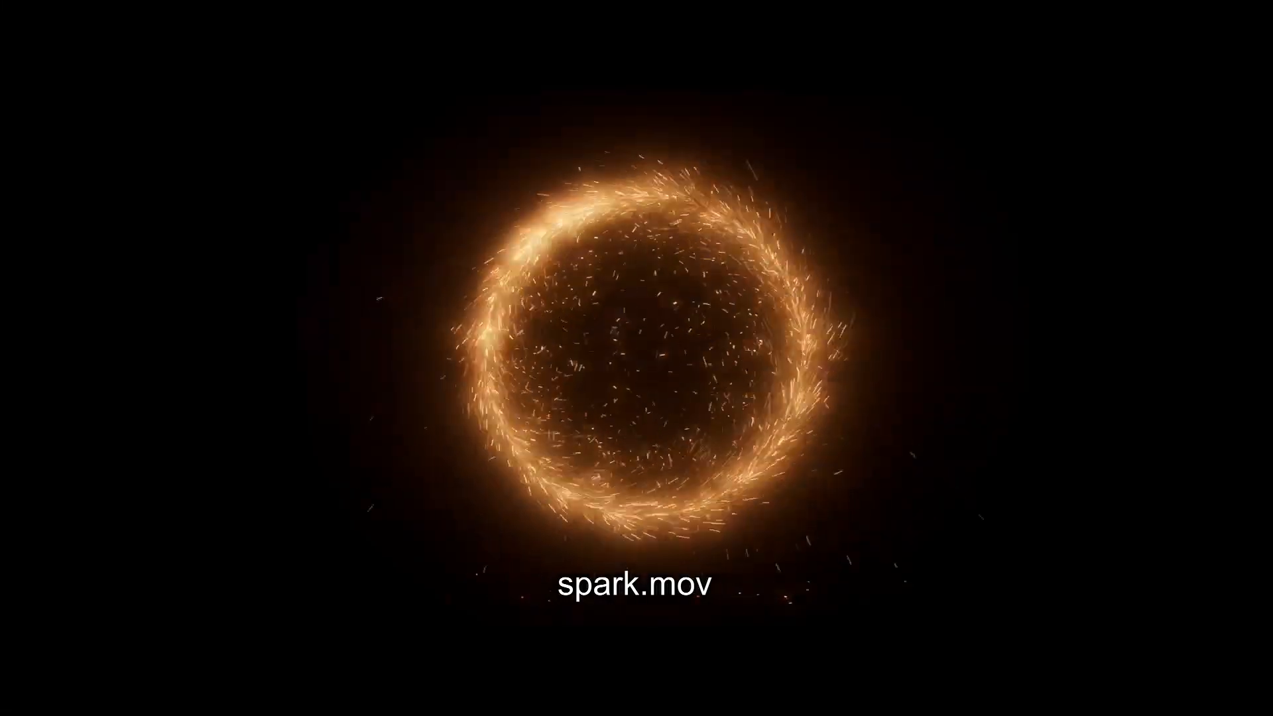